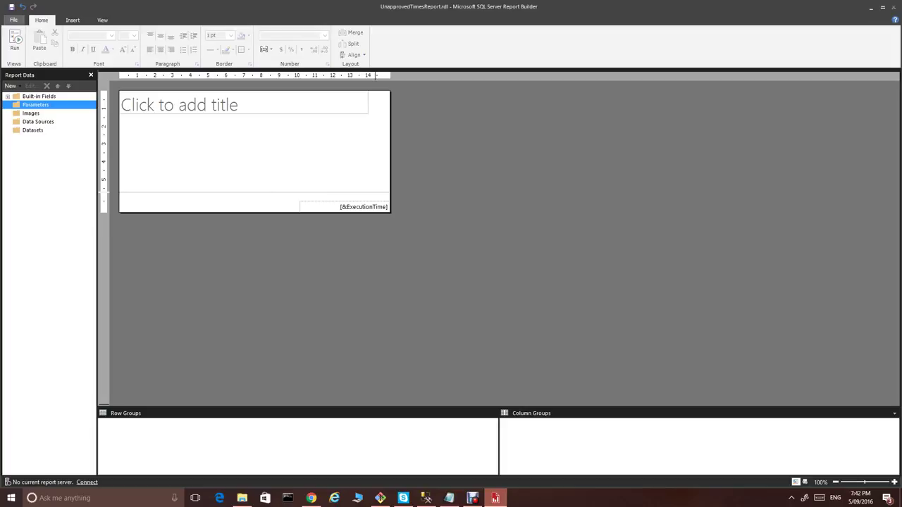
Review the OR_HR_UnapprovedTimes query in SQL Server Management Studio and return to Report Builder.
{"action": "left_click", "coordinate": [425, 498]}
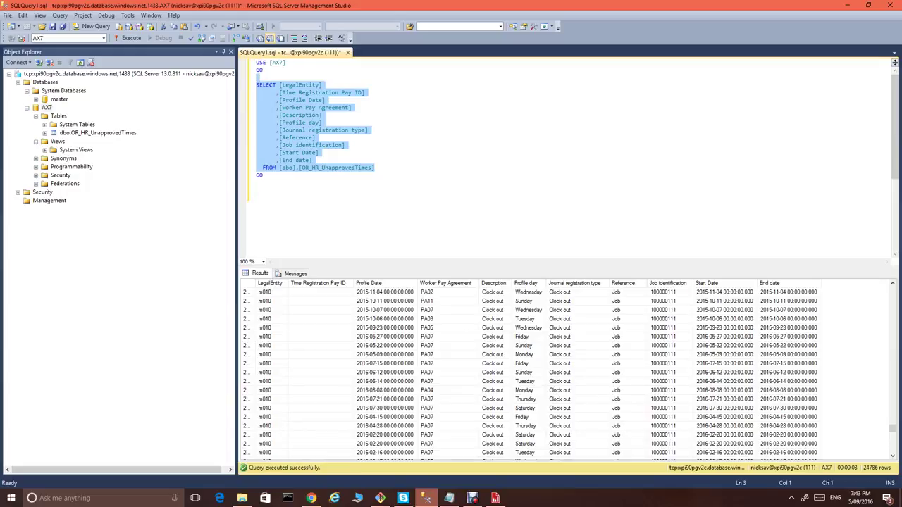
{"action": "left_click", "coordinate": [319, 153]}
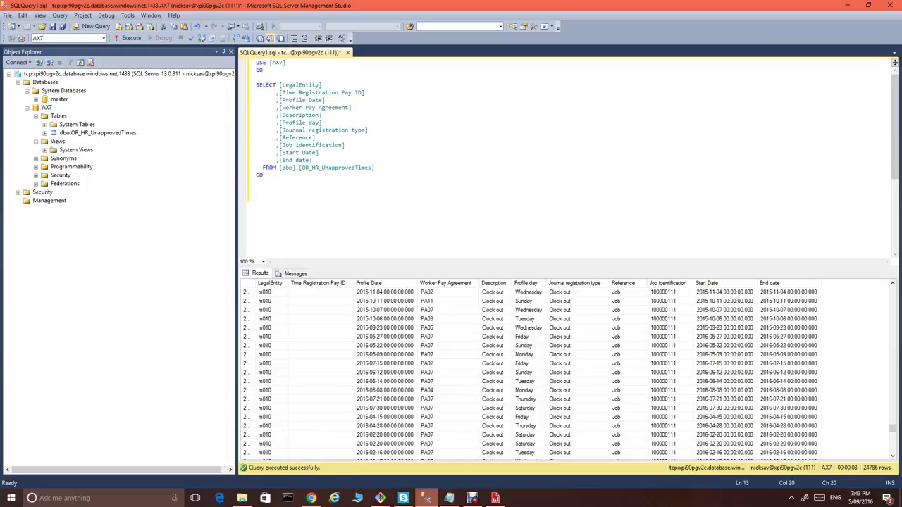
{"action": "left_click", "coordinate": [496, 499]}
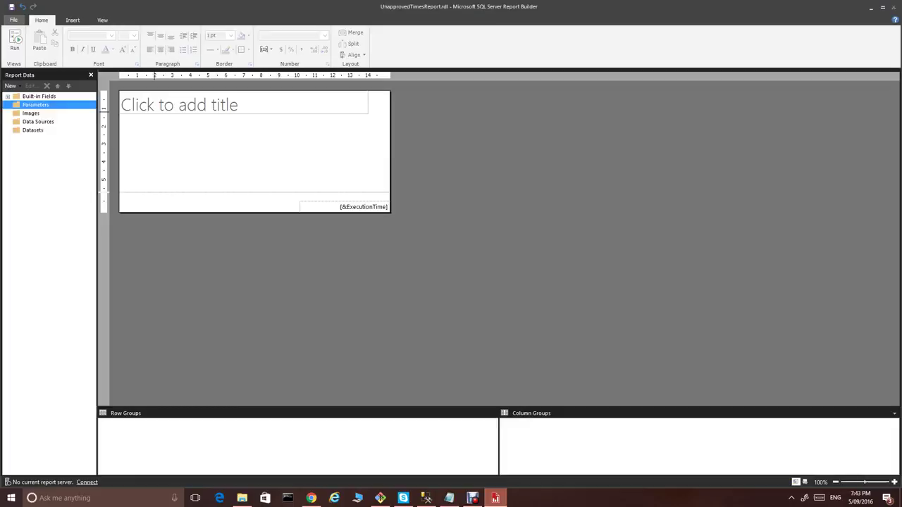
Add a data source named DateSource with a connection embedded in the report, using the Microsoft Azure SQL Database type.
{"action": "right_click", "coordinate": [38, 121]}
{"action": "left_click", "coordinate": [77, 128]}
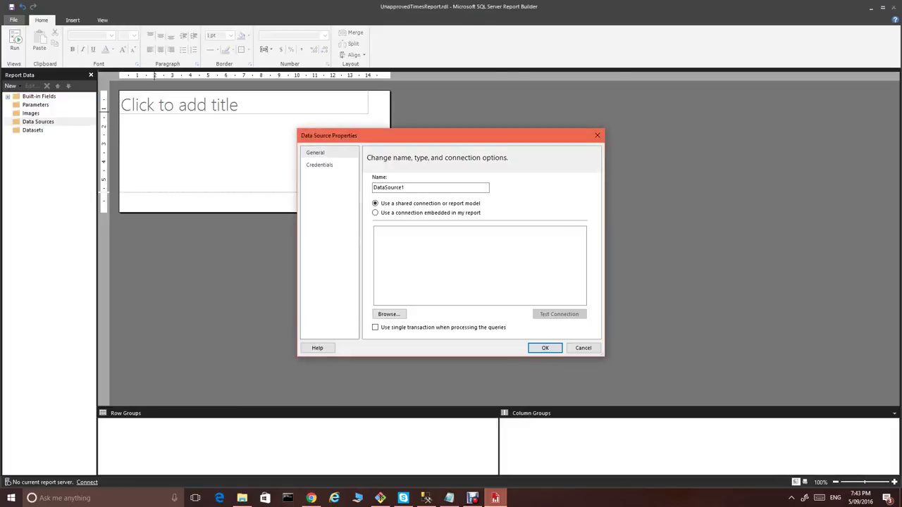
{"action": "double_click", "coordinate": [389, 187]}
{"action": "type", "text": "DateSource"}
{"action": "left_click", "coordinate": [375, 213]}
{"action": "left_click", "coordinate": [464, 241]}
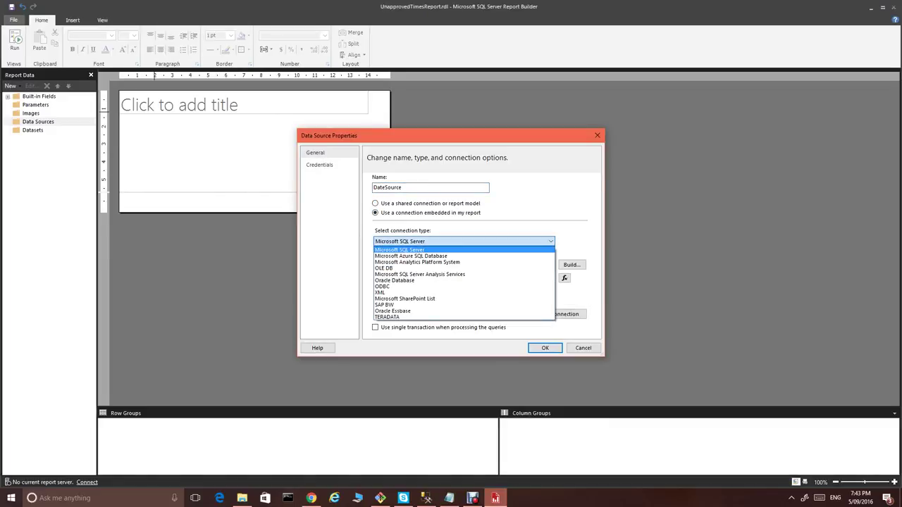
{"action": "left_click", "coordinate": [417, 262]}
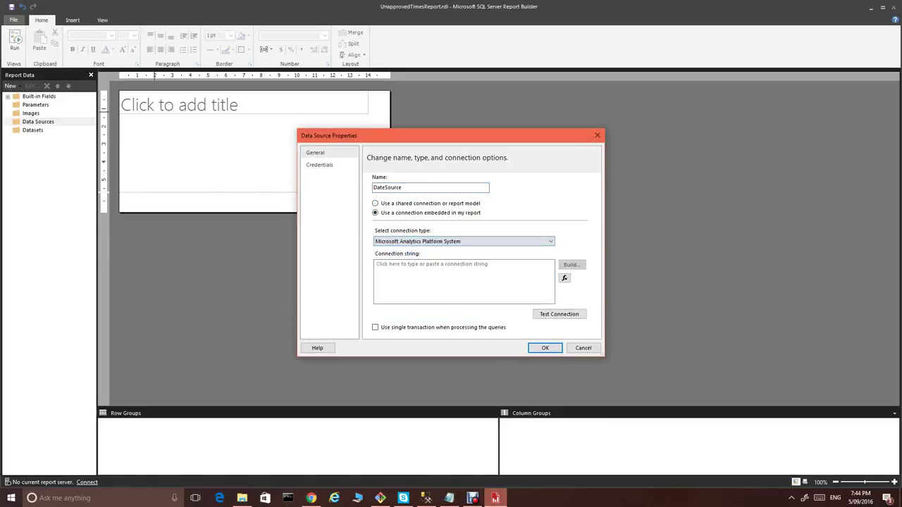
{"action": "left_click", "coordinate": [464, 241]}
{"action": "left_click", "coordinate": [411, 256]}
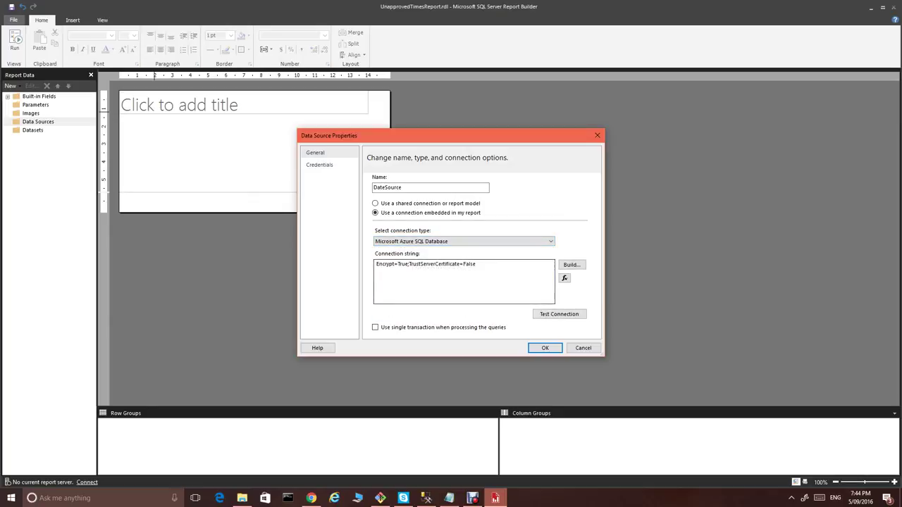
Build the connection string, copying the server name tcp:xpi90pgv2c.database.windows.net,1433 from the Notepad notes into the connection properties.
{"action": "left_click", "coordinate": [572, 265]}
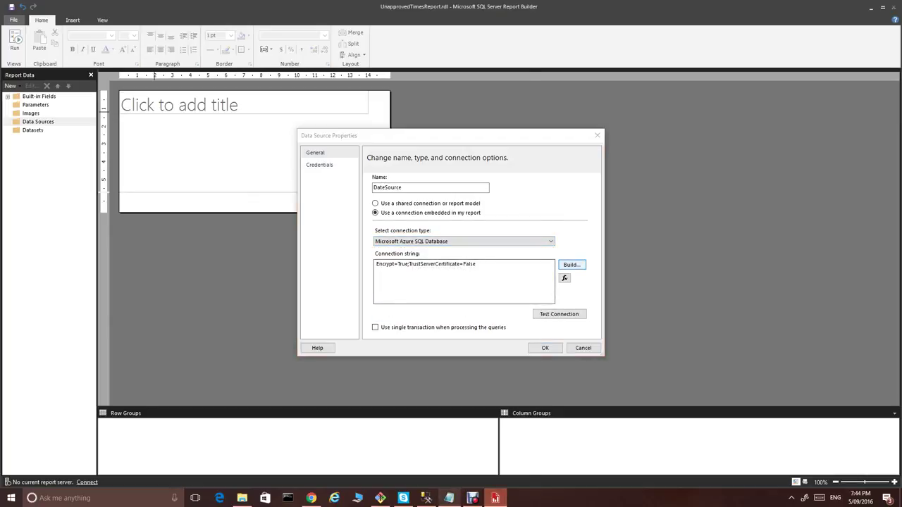
{"action": "left_click", "coordinate": [449, 498]}
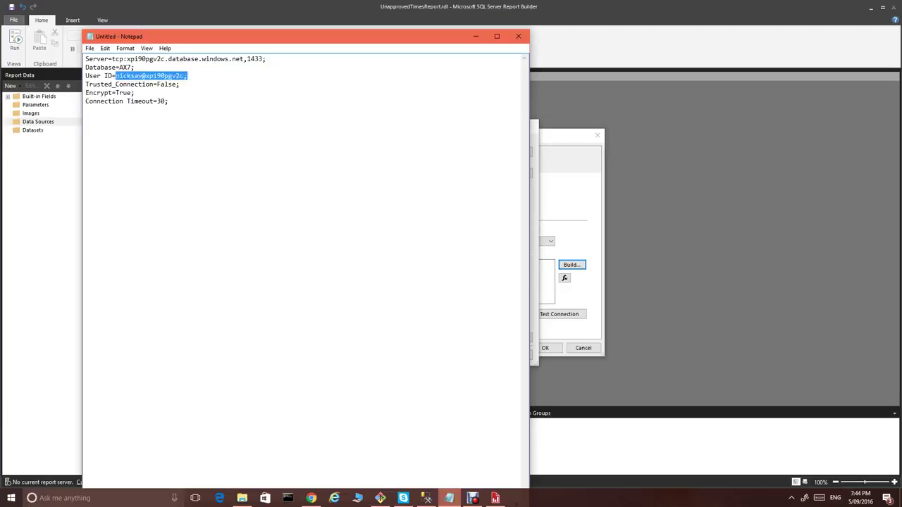
{"action": "left_click_drag", "start_coordinate": [263, 59], "coordinate": [112, 59]}
{"action": "key", "text": "ctrl+c"}
{"action": "left_click", "coordinate": [476, 36]}
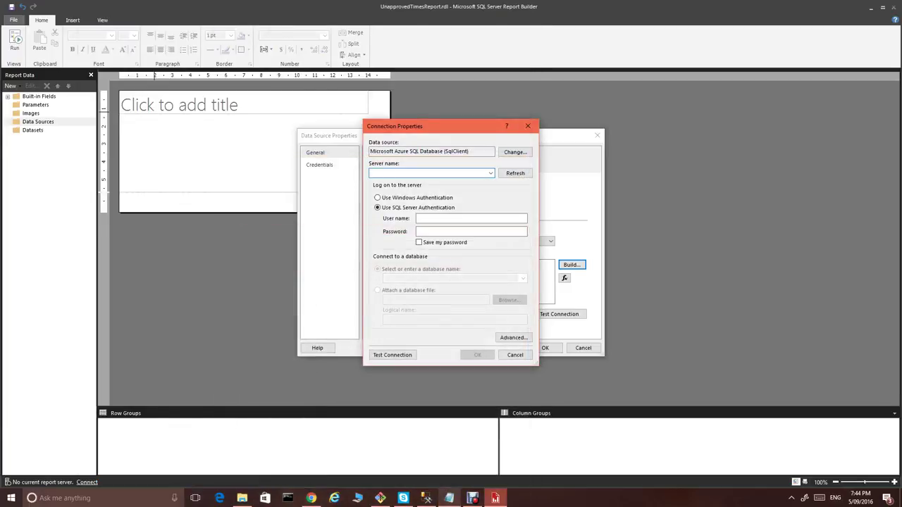
{"action": "key", "text": "ctrl+v"}
Fill in the SQL Server login with the user ID copied from the Notepad notes and the account password.
{"action": "left_click", "coordinate": [470, 218]}
{"action": "left_click", "coordinate": [449, 498]}
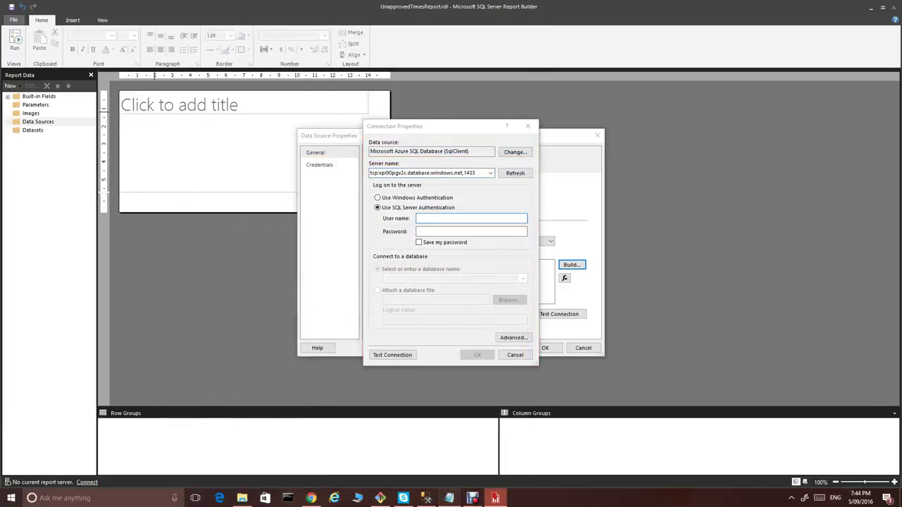
{"action": "left_click_drag", "start_coordinate": [186, 76], "coordinate": [116, 75]}
{"action": "key", "text": "ctrl+c"}
{"action": "left_click", "coordinate": [476, 35]}
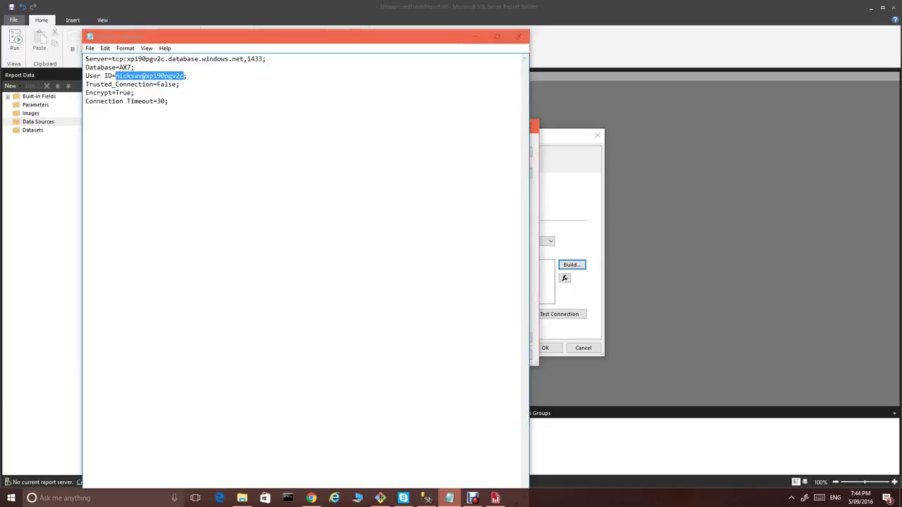
{"action": "key", "text": "ctrl+v"}
{"action": "left_click", "coordinate": [472, 231]}
{"action": "type", "text": "********"}
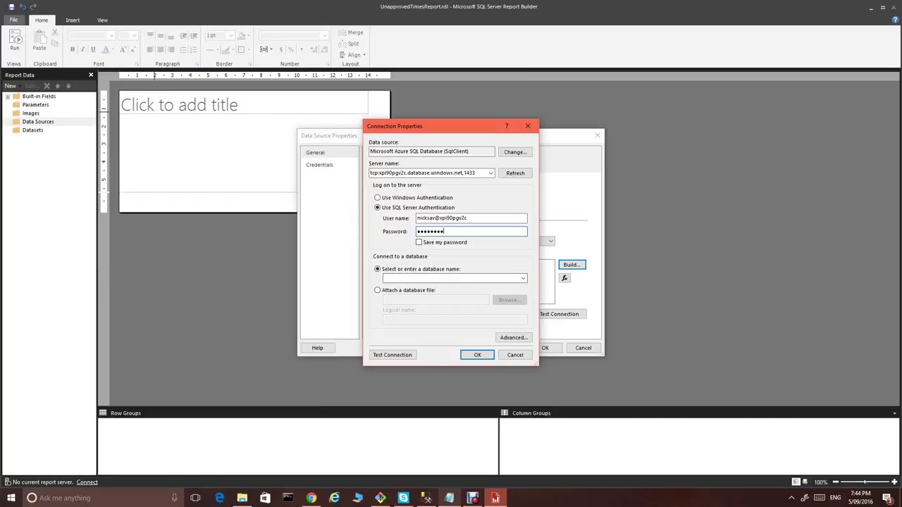
Set the database to AX7, test the connection and save the data source.
{"action": "left_click", "coordinate": [451, 279]}
{"action": "type", "text": "AX7"}
{"action": "left_click", "coordinate": [392, 354]}
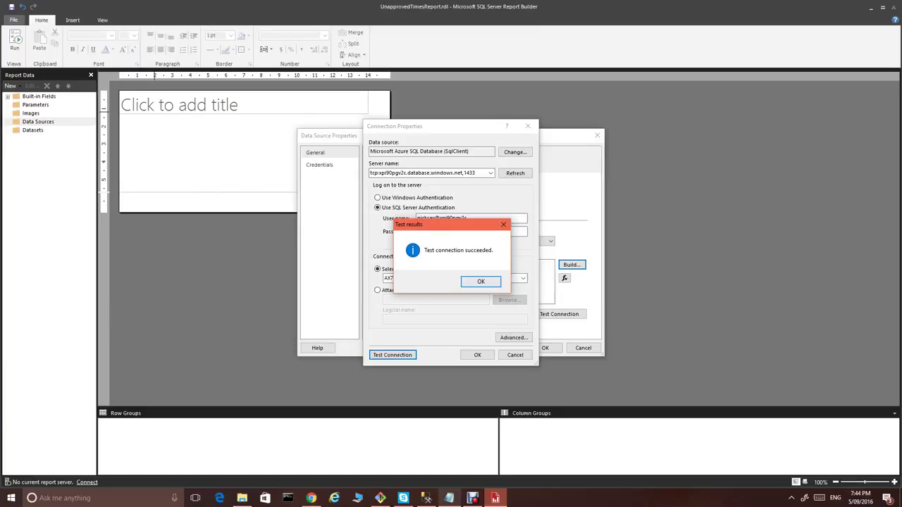
{"action": "left_click", "coordinate": [481, 281]}
{"action": "left_click", "coordinate": [477, 355]}
{"action": "left_click", "coordinate": [544, 349]}
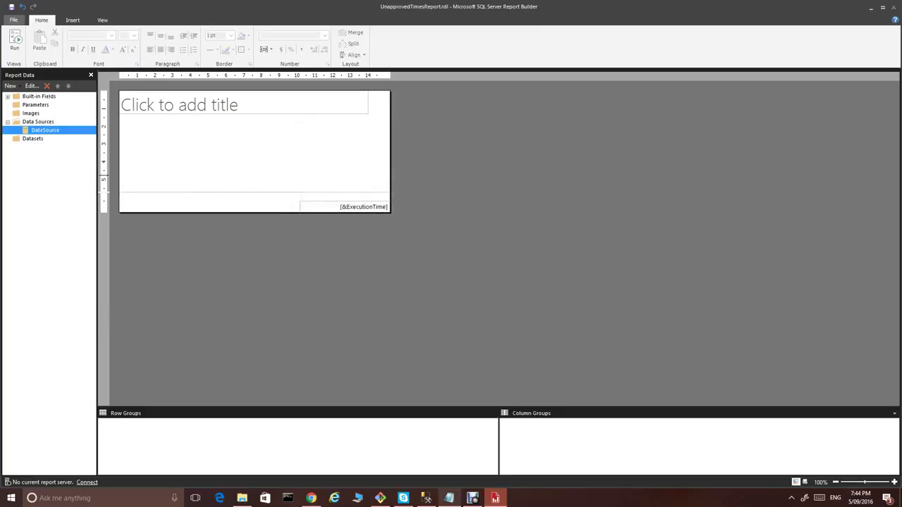
Add a dataset named DataSet that is embedded in the report and uses the DateSource data source.
{"action": "right_click", "coordinate": [43, 138]}
{"action": "left_click", "coordinate": [76, 143]}
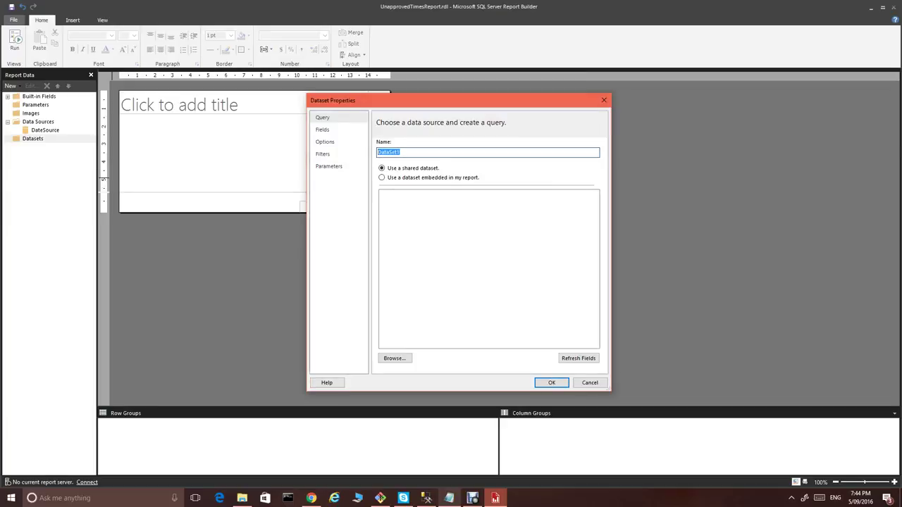
{"action": "type", "text": "DataSet"}
{"action": "left_click", "coordinate": [383, 178]}
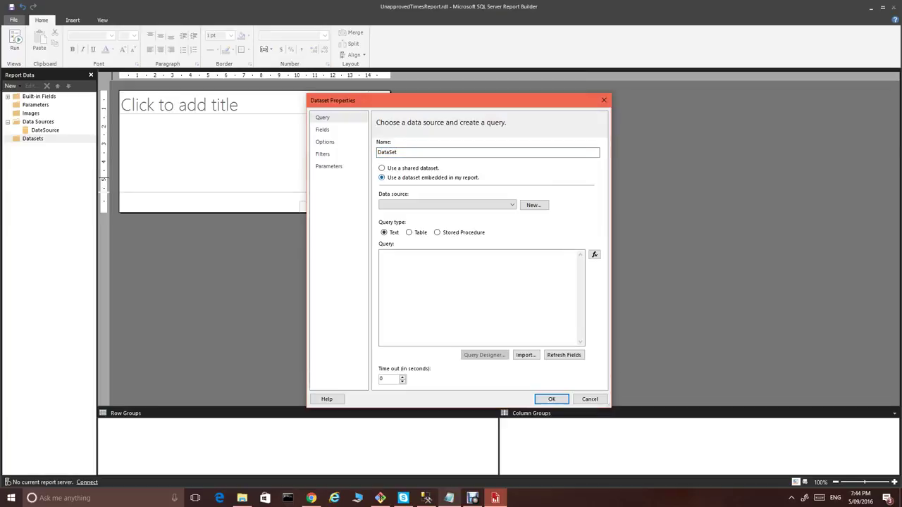
{"action": "left_click", "coordinate": [447, 205]}
{"action": "left_click", "coordinate": [447, 212]}
Copy the SELECT statement on OR_HR_UnapprovedTimes from SQL Server Management Studio into the dataset's query.
{"action": "left_click", "coordinate": [478, 298]}
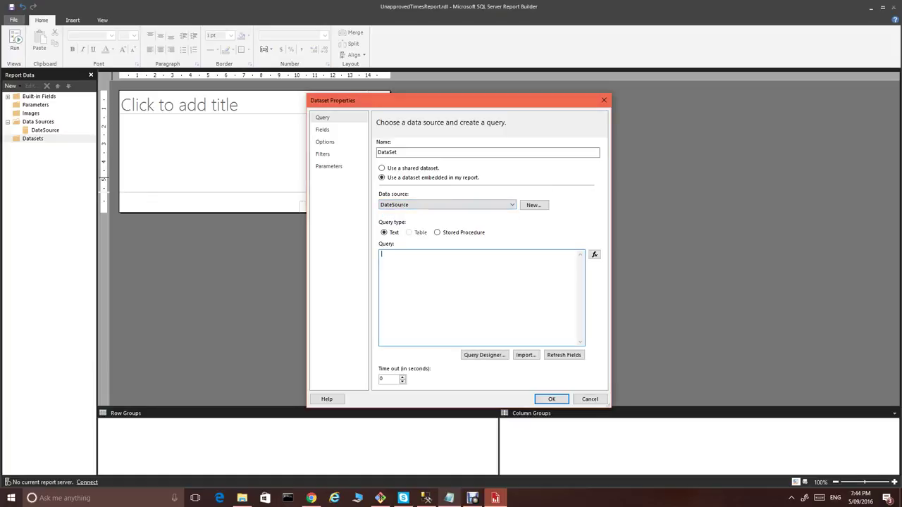
{"action": "left_click", "coordinate": [425, 499]}
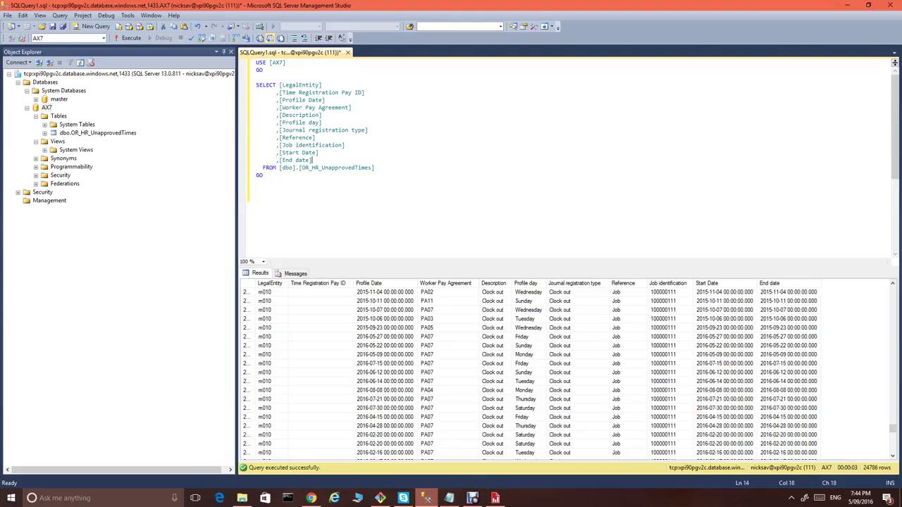
{"action": "left_click_drag", "start_coordinate": [375, 168], "coordinate": [256, 86]}
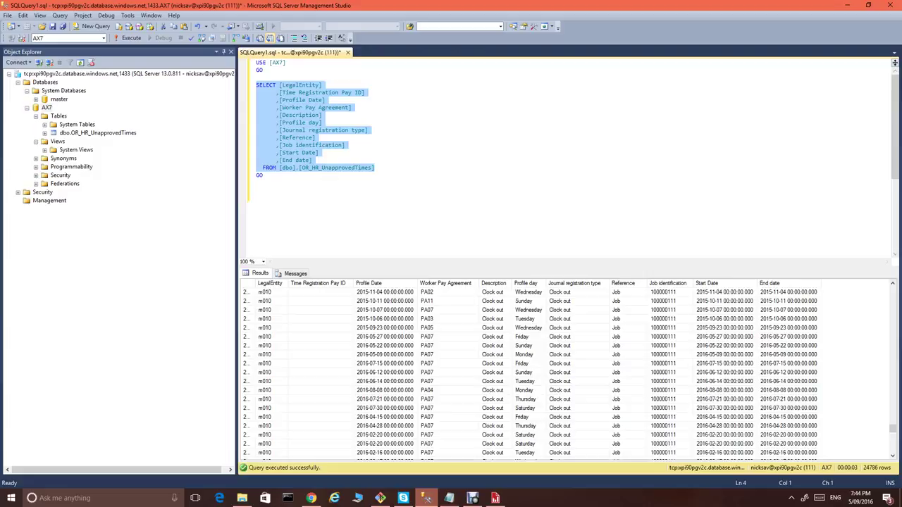
{"action": "key", "text": "ctrl+c"}
{"action": "key", "text": "alt+Tab"}
{"action": "key", "text": "ctrl+v"}
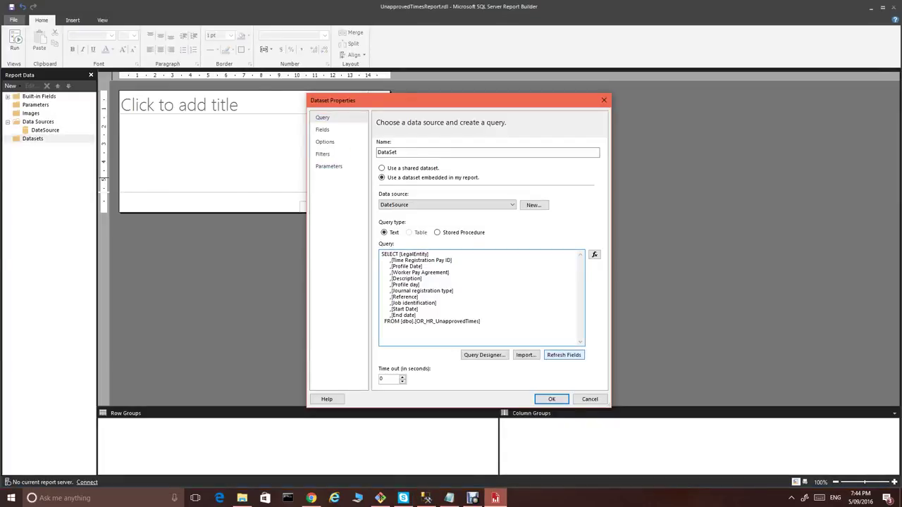
Refresh the dataset's fields, supplying the user ID from Notepad and the account password as credentials, and check the field list.
{"action": "left_click", "coordinate": [564, 355]}
{"action": "left_click", "coordinate": [449, 498]}
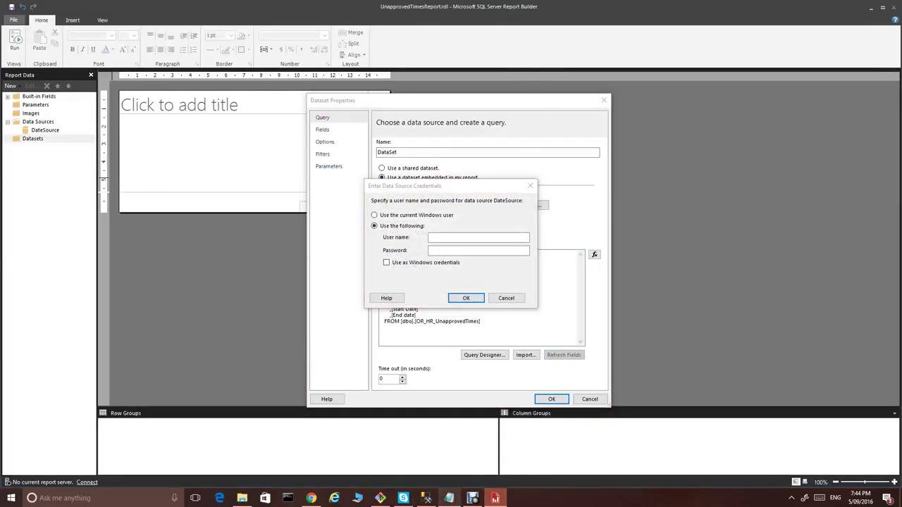
{"action": "key", "text": "alt+Tab"}
{"action": "left_click", "coordinate": [179, 76]}
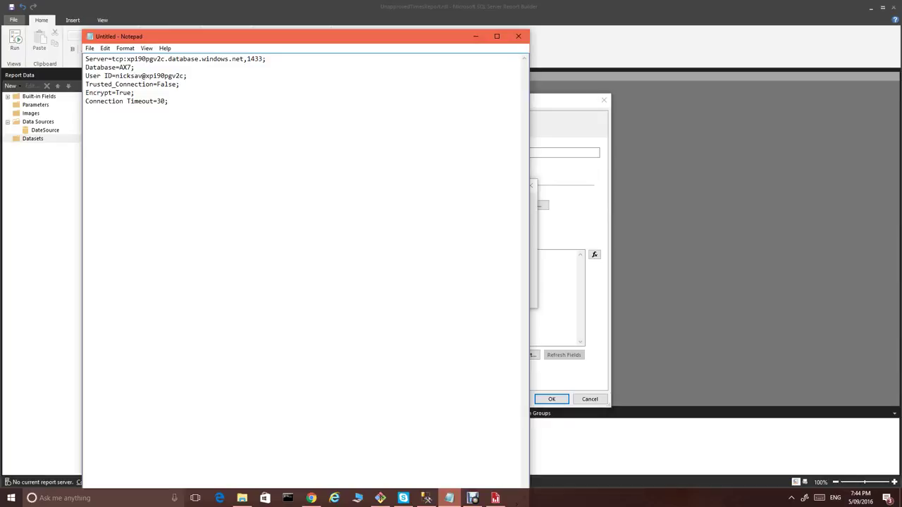
{"action": "left_click_drag", "start_coordinate": [185, 76], "coordinate": [115, 75]}
{"action": "key", "text": "ctrl+c"}
{"action": "left_click", "coordinate": [476, 36]}
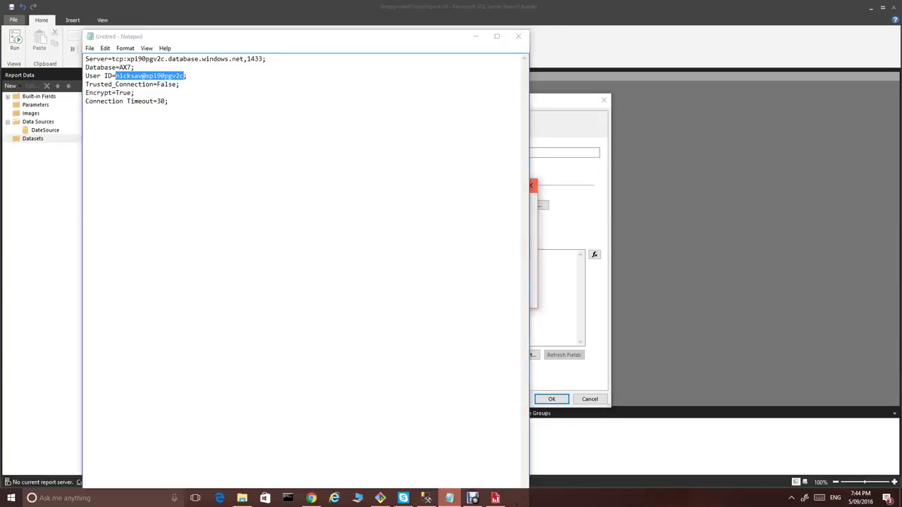
{"action": "key", "text": "ctrl+v"}
{"action": "key", "text": "Tab"}
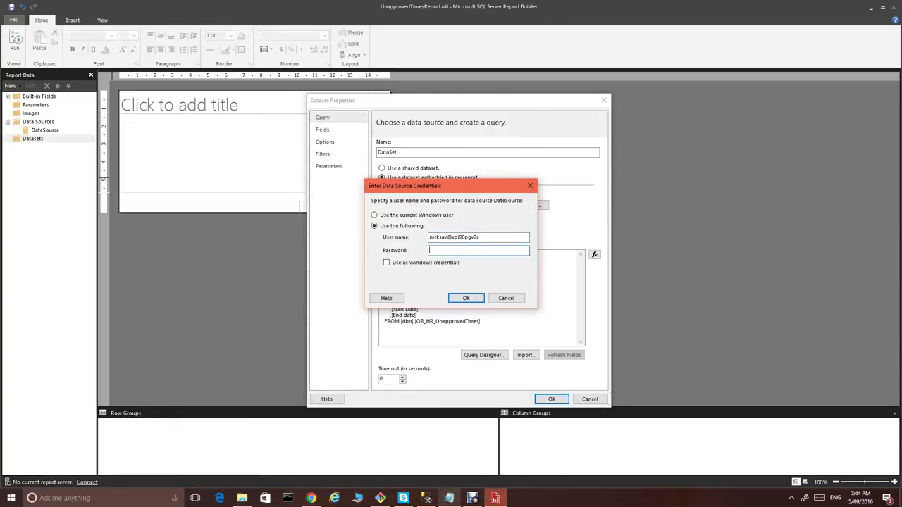
{"action": "type", "text": "********"}
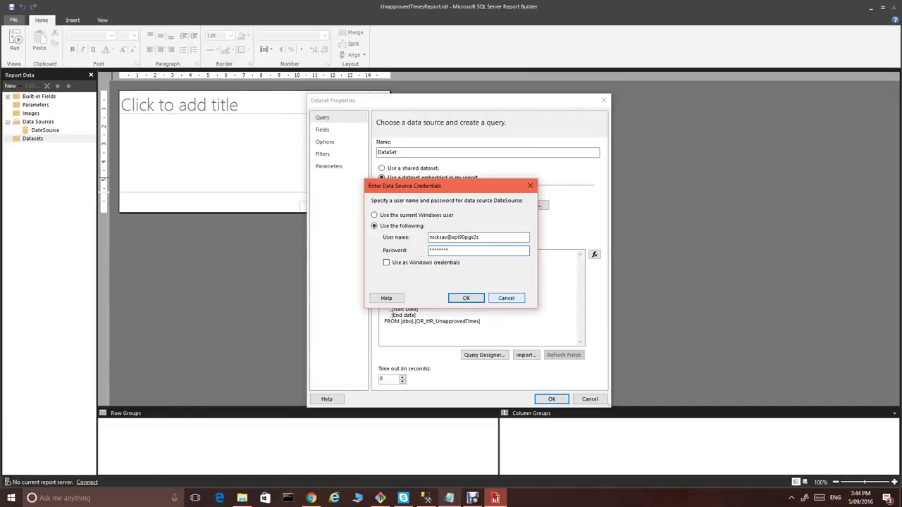
{"action": "key", "text": "Return"}
{"action": "left_click", "coordinate": [323, 130]}
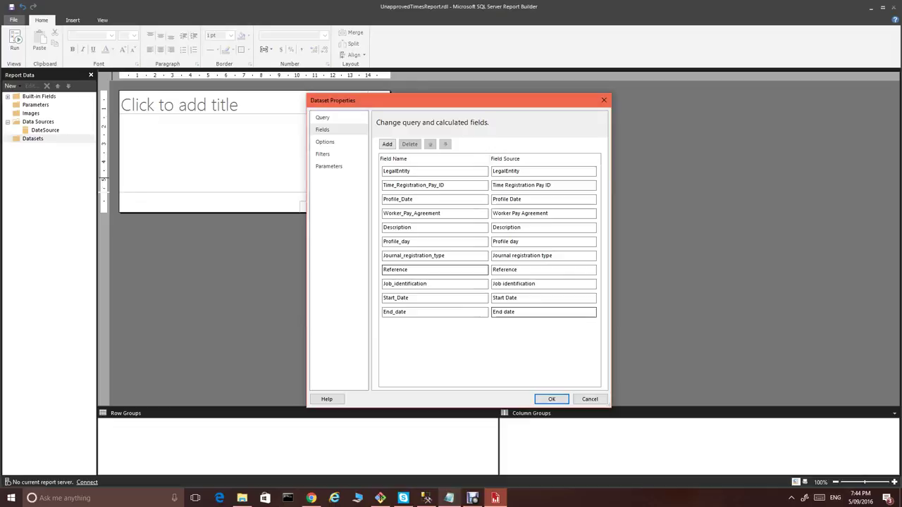
{"action": "left_click", "coordinate": [323, 118]}
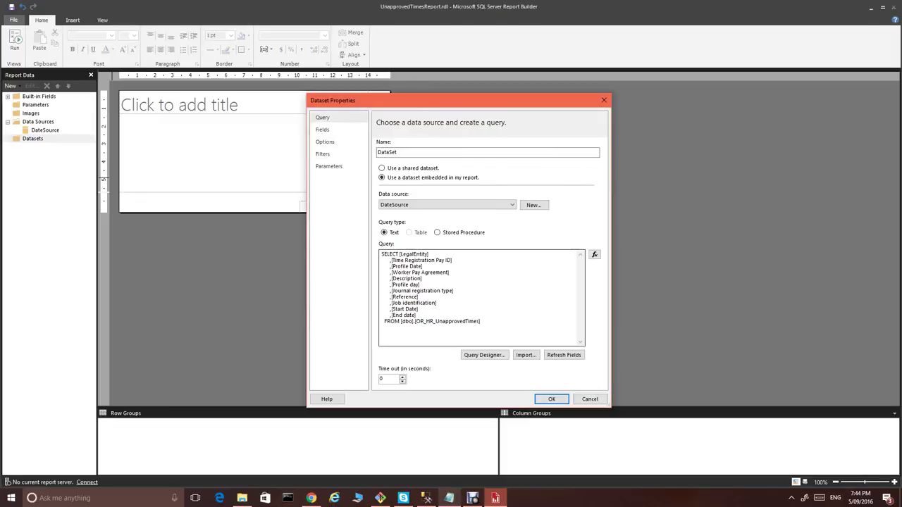
{"action": "left_click", "coordinate": [481, 322]}
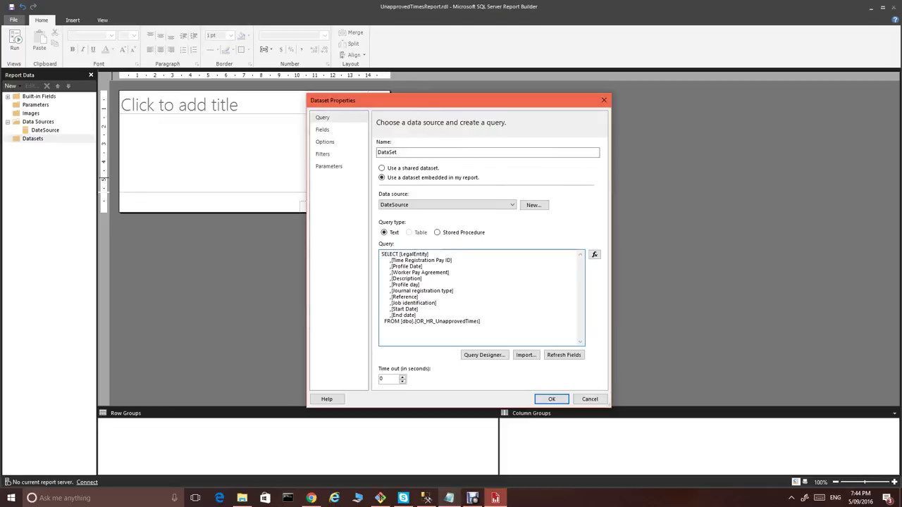
{"action": "double_click", "coordinate": [407, 259]}
{"action": "double_click", "coordinate": [408, 254]}
{"action": "left_click", "coordinate": [384, 327]}
{"action": "type", "text": "where"}
{"action": "key", "text": "ctrl+v"}
{"action": "type", "text": "= @AX_"}
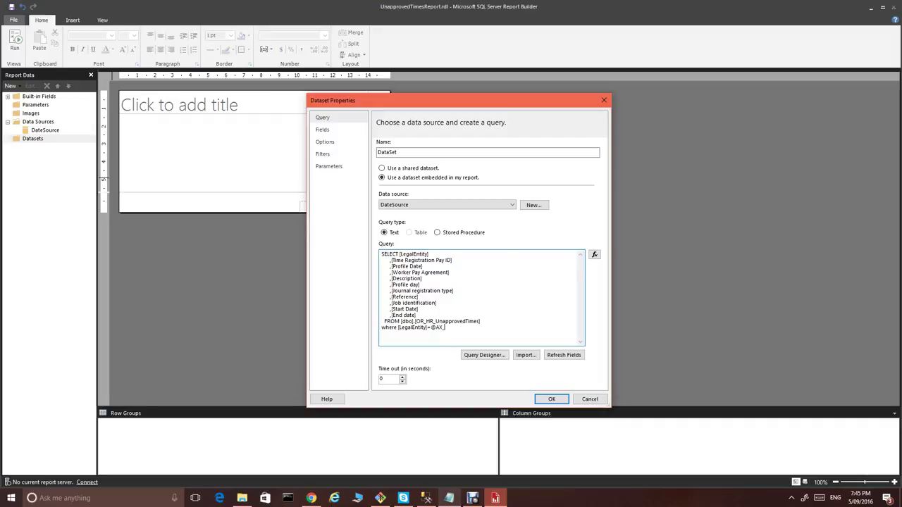
{"action": "type", "text": "CompanyName"}
{"action": "left_click", "coordinate": [552, 399]}
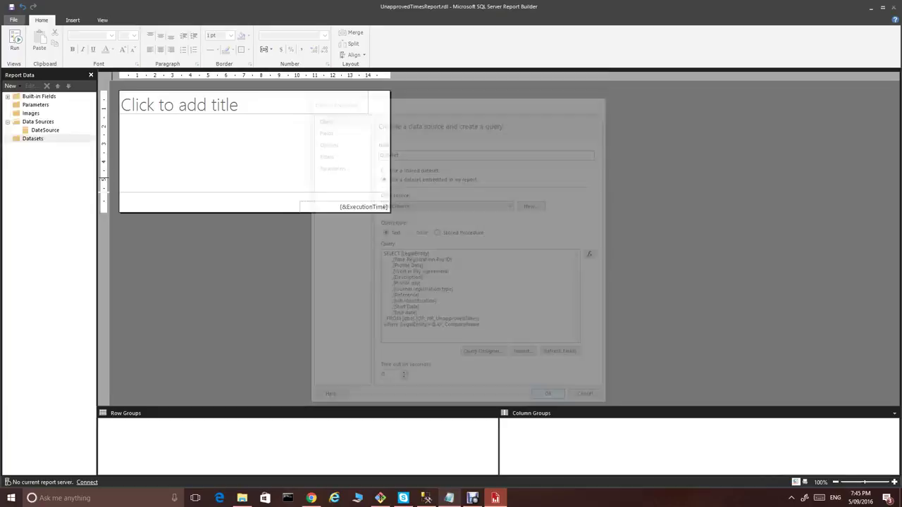
Set the visibility of the AX_CompanyName report parameter to Hidden.
{"action": "double_click", "coordinate": [54, 113]}
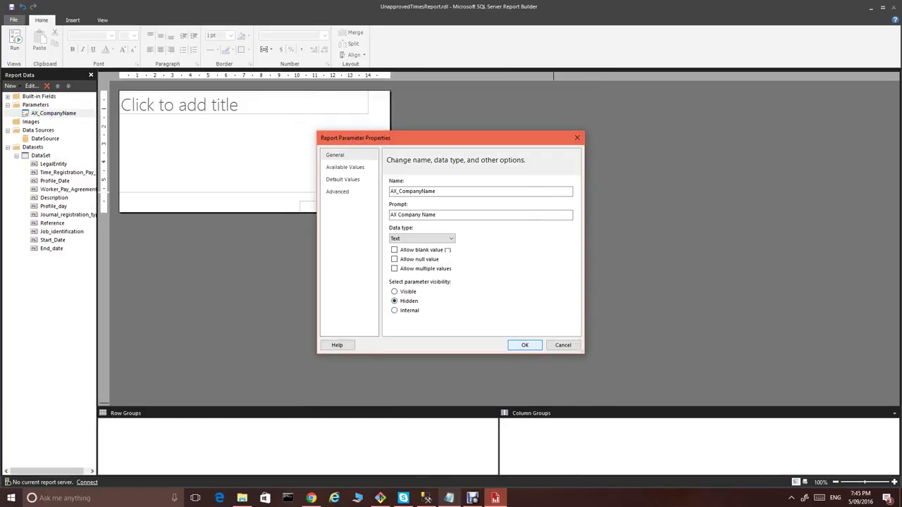
{"action": "left_click_drag", "start_coordinate": [451, 138], "coordinate": [481, 120]}
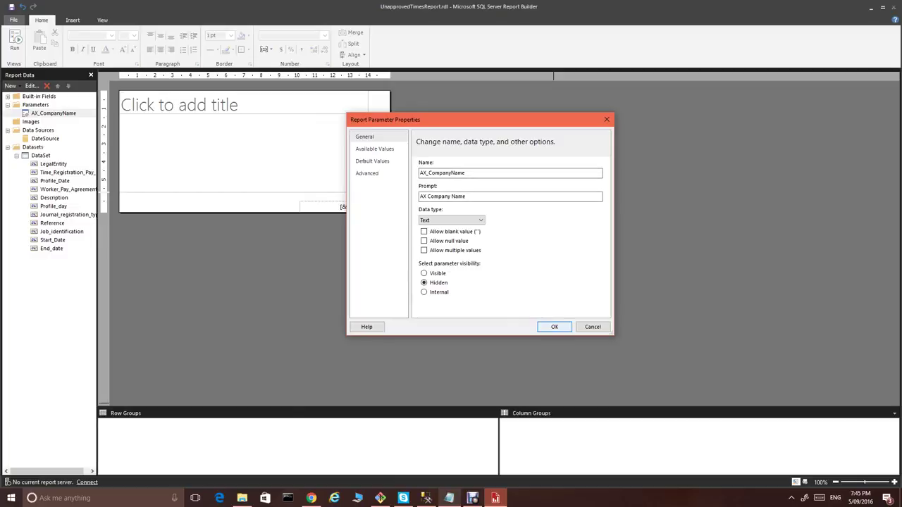
{"action": "key", "text": "Return"}
Enter "Unapproved Time Report" as the report title.
{"action": "left_click", "coordinate": [126, 93]}
{"action": "left_click", "coordinate": [125, 93]}
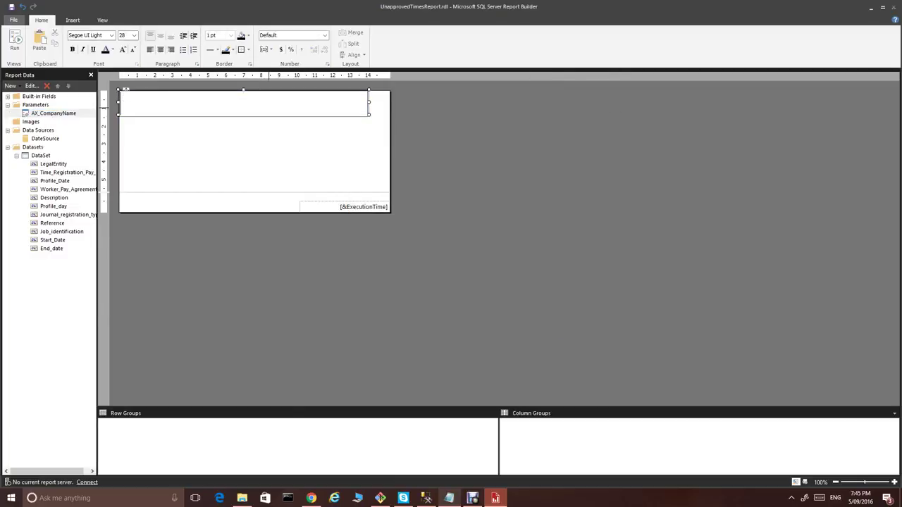
{"action": "type", "text": "Unappr"}
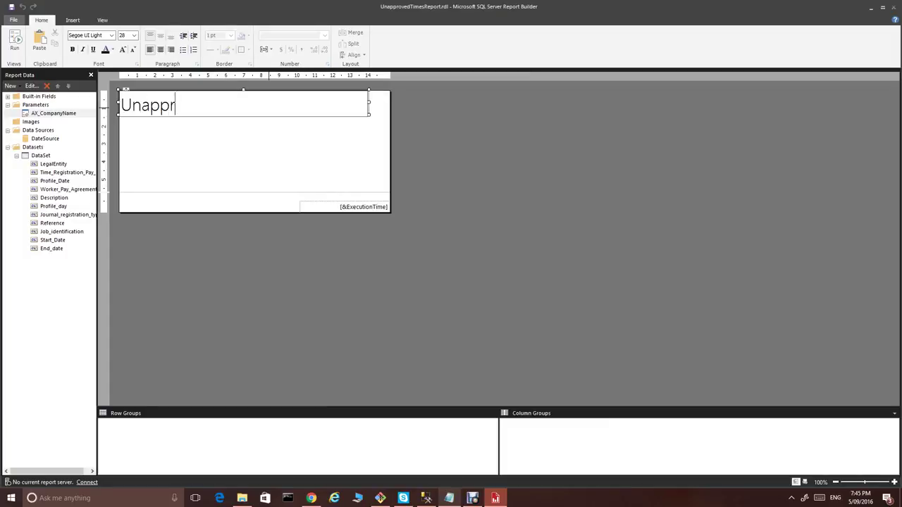
{"action": "type", "text": "oved Time Report"}
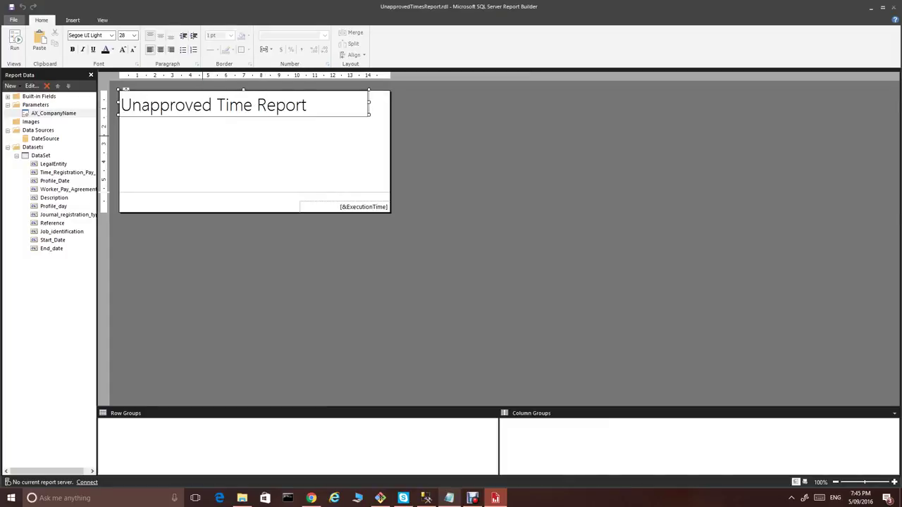
{"action": "left_click", "coordinate": [203, 136]}
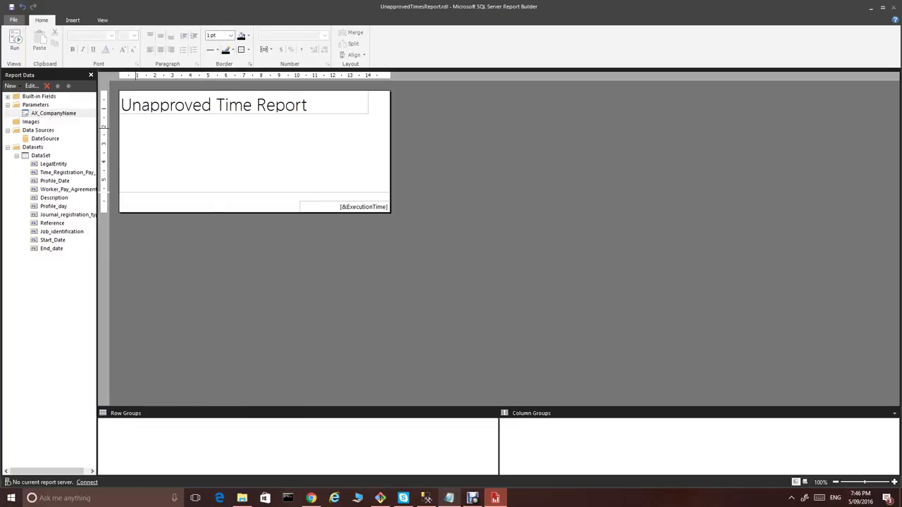
Insert a table below the report title and delete its data row together with the associated group.
{"action": "right_click", "coordinate": [136, 129]}
{"action": "mouse_move", "coordinate": [168, 165]}
{"action": "left_click", "coordinate": [237, 187]}
{"action": "left_click", "coordinate": [155, 145]}
{"action": "right_click", "coordinate": [127, 146]}
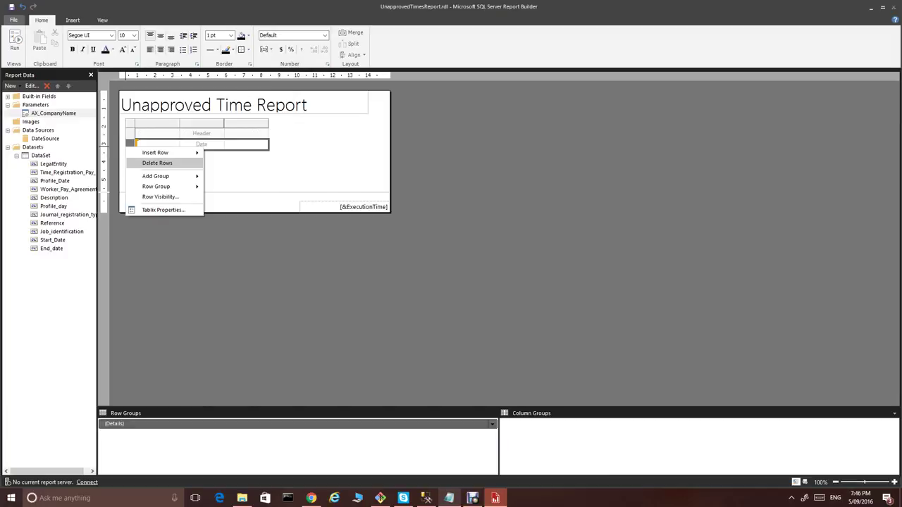
{"action": "left_click", "coordinate": [157, 162]}
{"action": "left_click", "coordinate": [445, 281]}
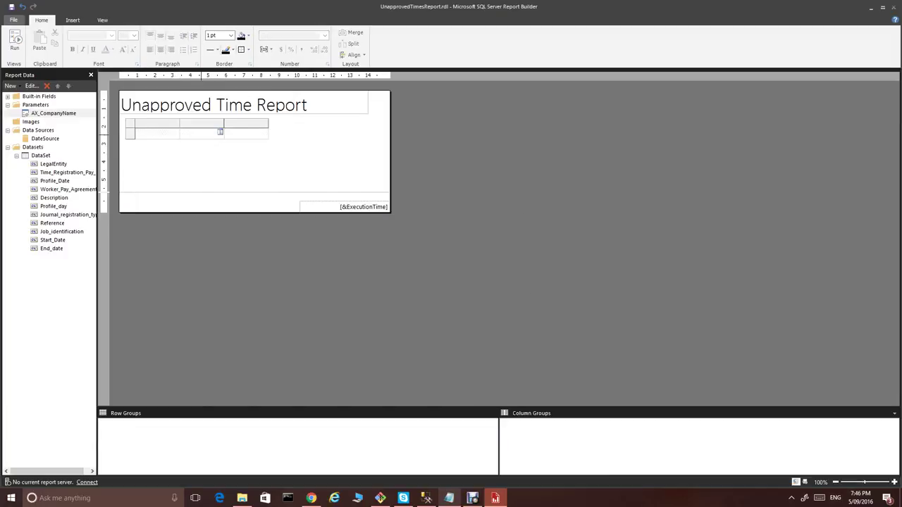
Reduce the table to two columns by deleting one, and widen the first column to about twice its width.
{"action": "left_click_drag", "start_coordinate": [201, 135], "coordinate": [243, 135]}
{"action": "right_click", "coordinate": [235, 124]}
{"action": "left_click", "coordinate": [265, 140]}
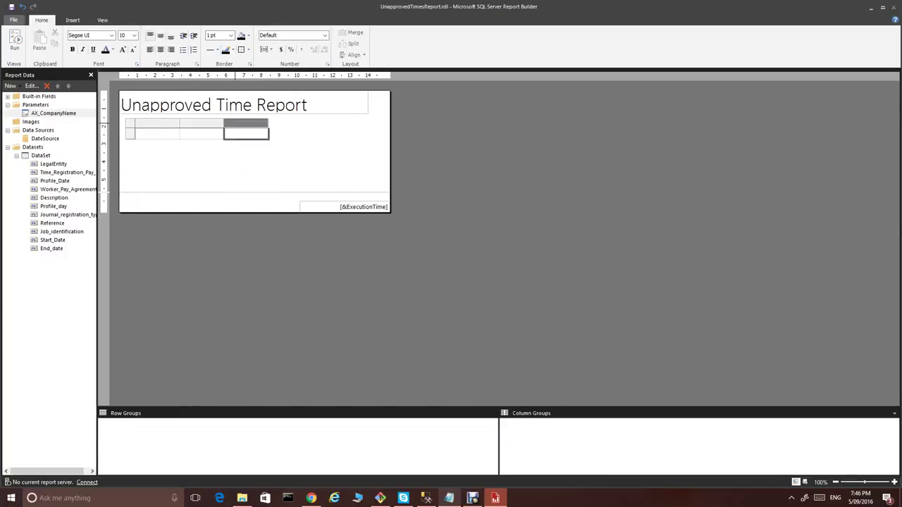
{"action": "left_click_drag", "start_coordinate": [179, 123], "coordinate": [230, 124]}
Label the table's first cell "Company" and set the second cell's expression to the AX_CompanyName parameter.
{"action": "left_click", "coordinate": [174, 131]}
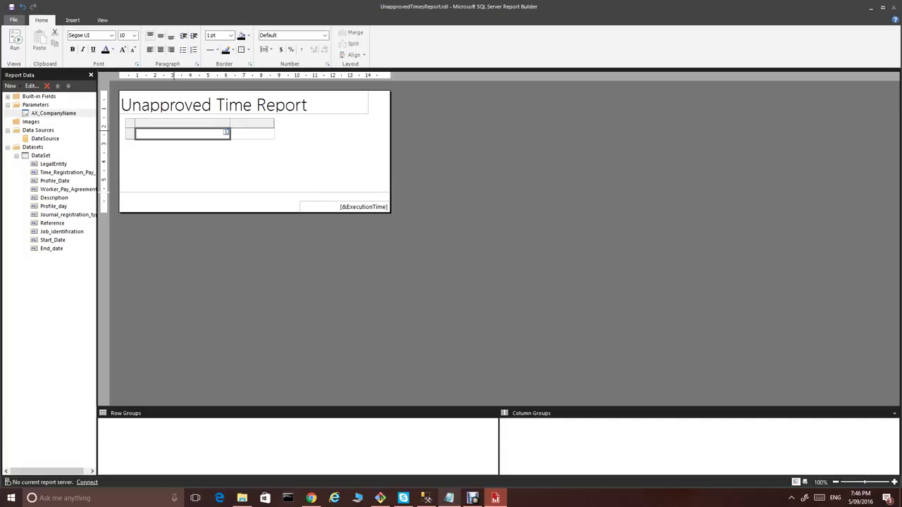
{"action": "type", "text": "Company"}
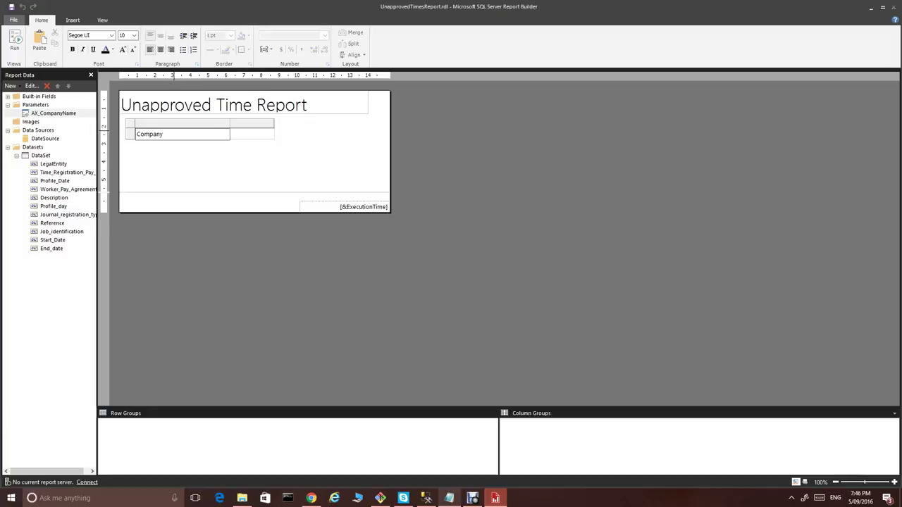
{"action": "left_click", "coordinate": [252, 134]}
{"action": "right_click", "coordinate": [265, 137]}
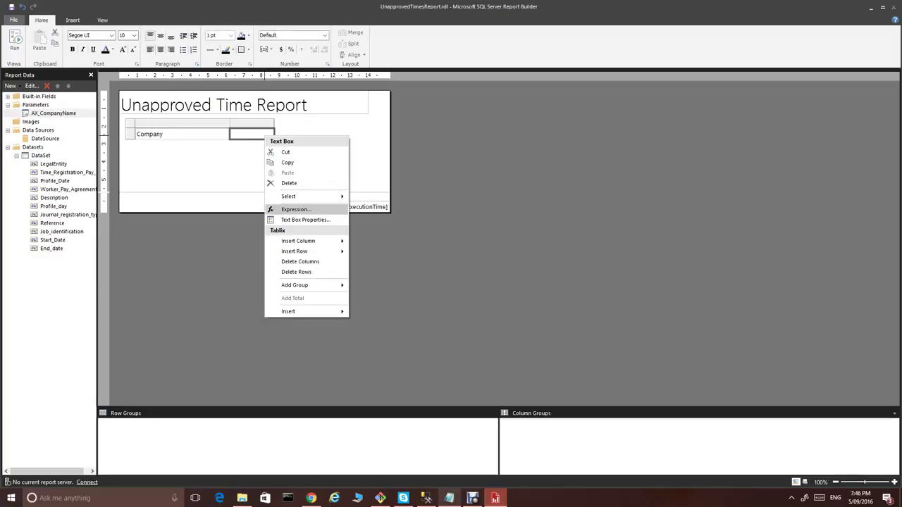
{"action": "left_click", "coordinate": [296, 209]}
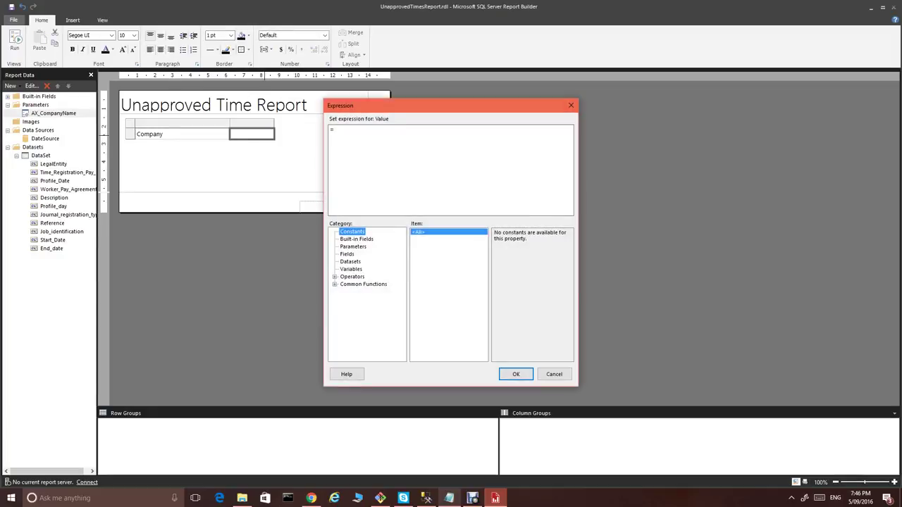
{"action": "left_click", "coordinate": [353, 246]}
{"action": "double_click", "coordinate": [515, 232]}
{"action": "left_click", "coordinate": [515, 373]}
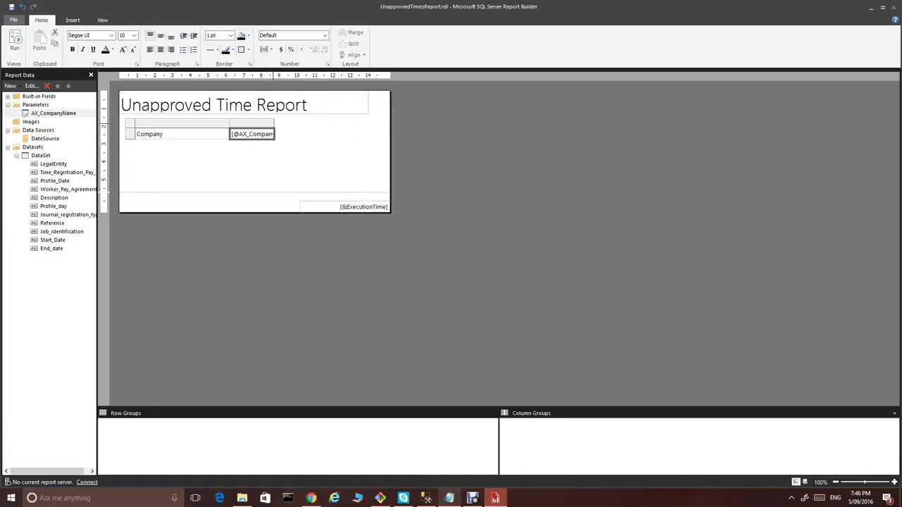
Widen the parameter column to fit its full text and move the company table to the report's left edge.
{"action": "left_click_drag", "start_coordinate": [274, 123], "coordinate": [335, 124]}
{"action": "left_click", "coordinate": [144, 125]}
{"action": "left_click", "coordinate": [131, 122]}
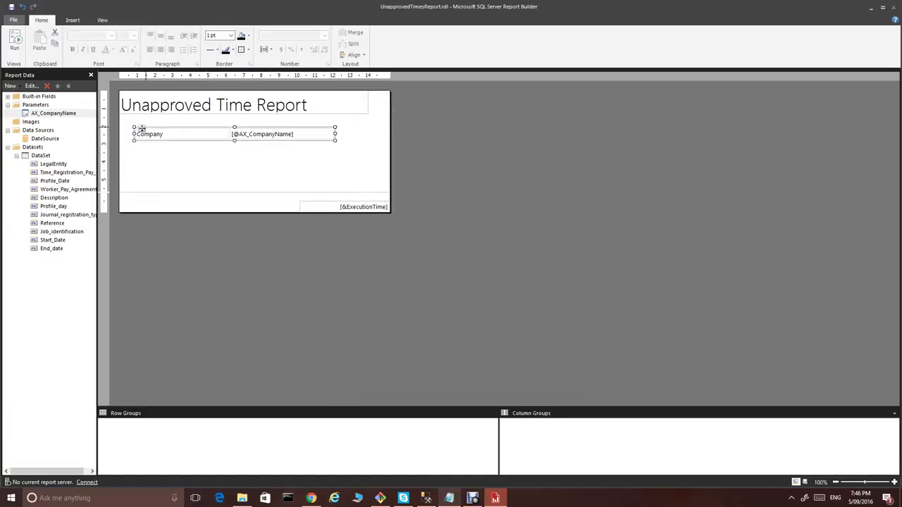
{"action": "left_click_drag", "start_coordinate": [142, 129], "coordinate": [126, 130]}
{"action": "left_click", "coordinate": [134, 134]}
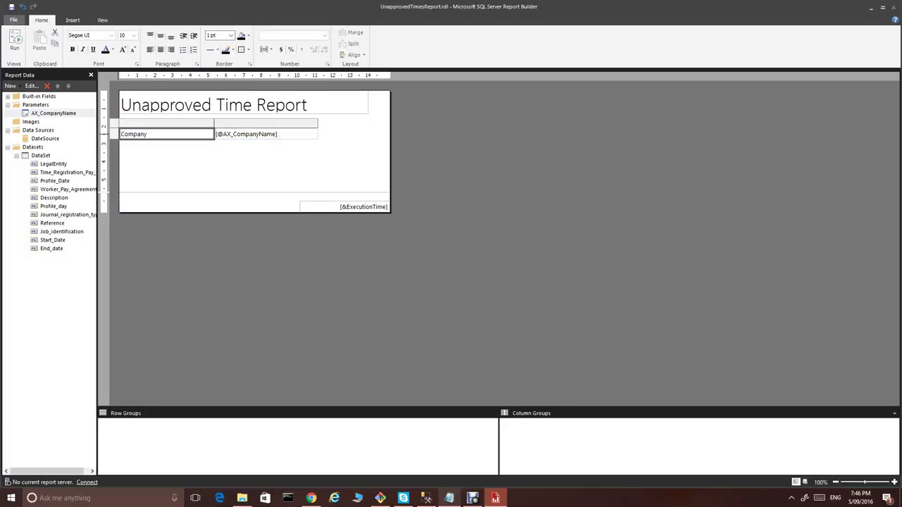
Make the company row bold and move the table up directly beneath the report title.
{"action": "left_click", "coordinate": [114, 133]}
{"action": "left_click", "coordinate": [72, 49]}
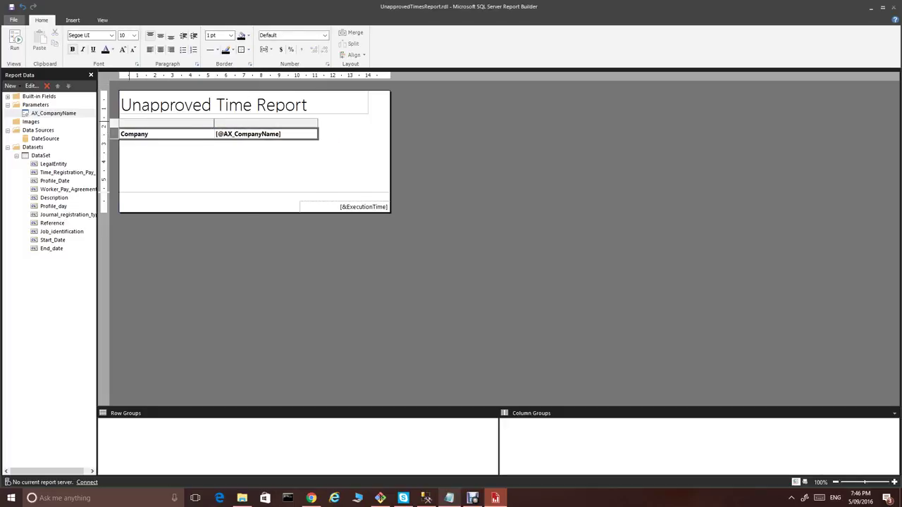
{"action": "left_click", "coordinate": [131, 122]}
{"action": "left_click", "coordinate": [114, 123]}
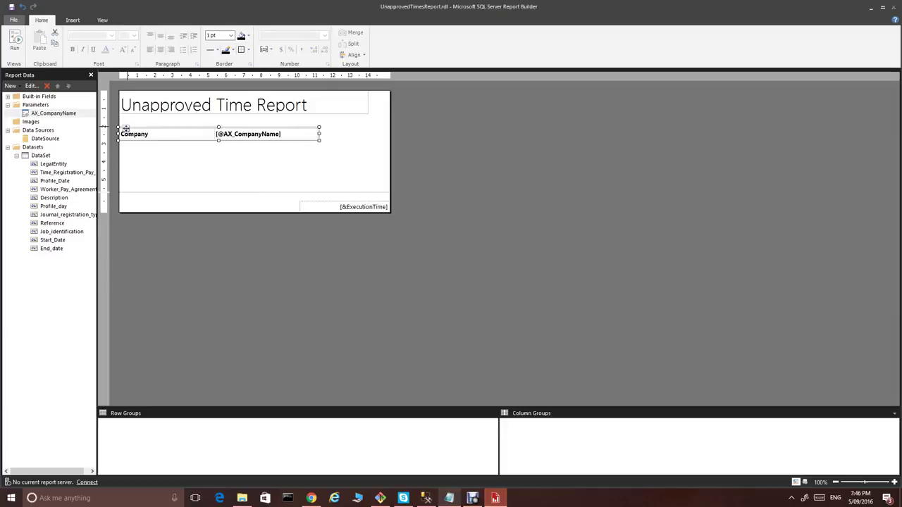
{"action": "left_click_drag", "start_coordinate": [125, 129], "coordinate": [126, 120]}
Insert a second table below the company row with the LegalEntity, Time_Registration_Pay_ID and Profile_Date fields in its data row.
{"action": "right_click", "coordinate": [146, 157]}
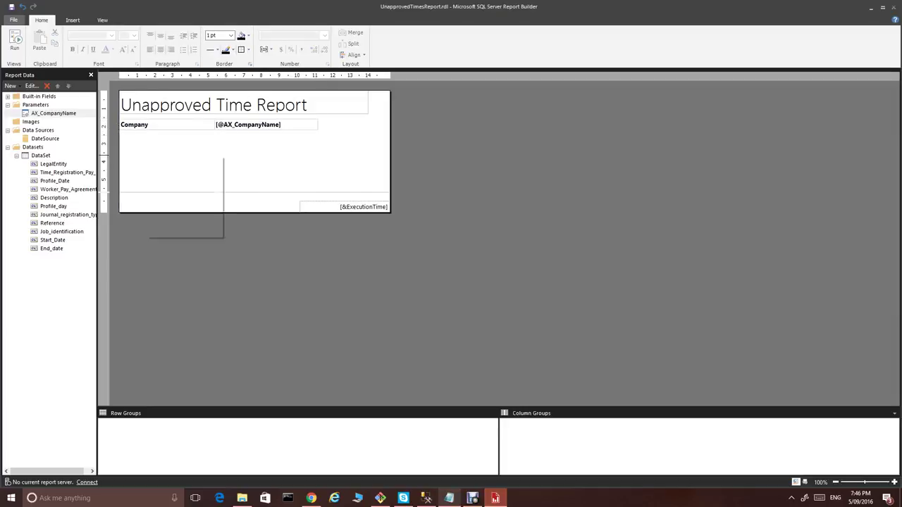
{"action": "mouse_move", "coordinate": [169, 192]}
{"action": "left_click", "coordinate": [245, 214]}
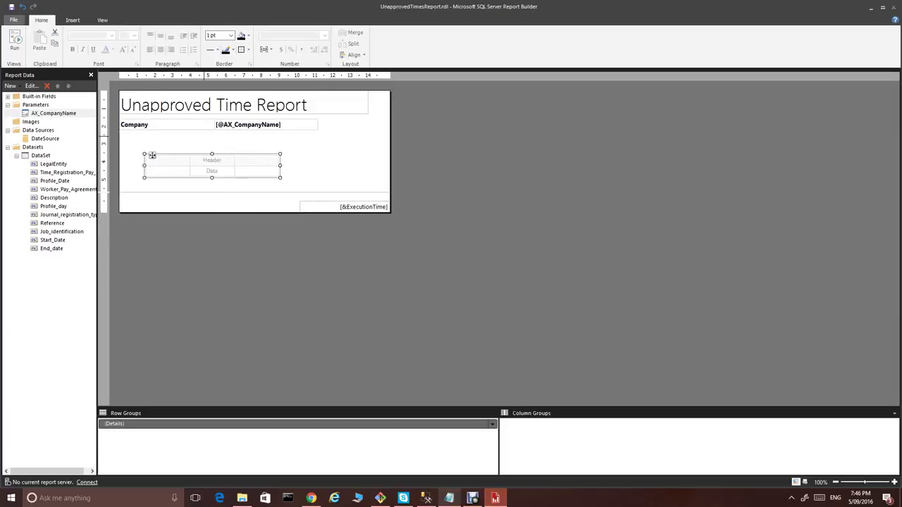
{"action": "left_click", "coordinate": [185, 170]}
{"action": "left_click", "coordinate": [211, 179]}
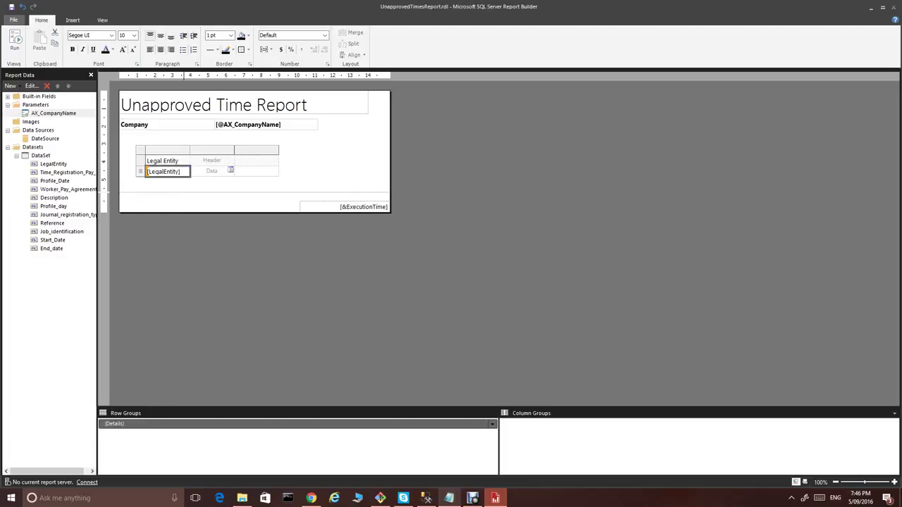
{"action": "left_click", "coordinate": [211, 172]}
{"action": "left_click", "coordinate": [230, 171]}
{"action": "left_click", "coordinate": [271, 190]}
{"action": "left_click", "coordinate": [272, 171]}
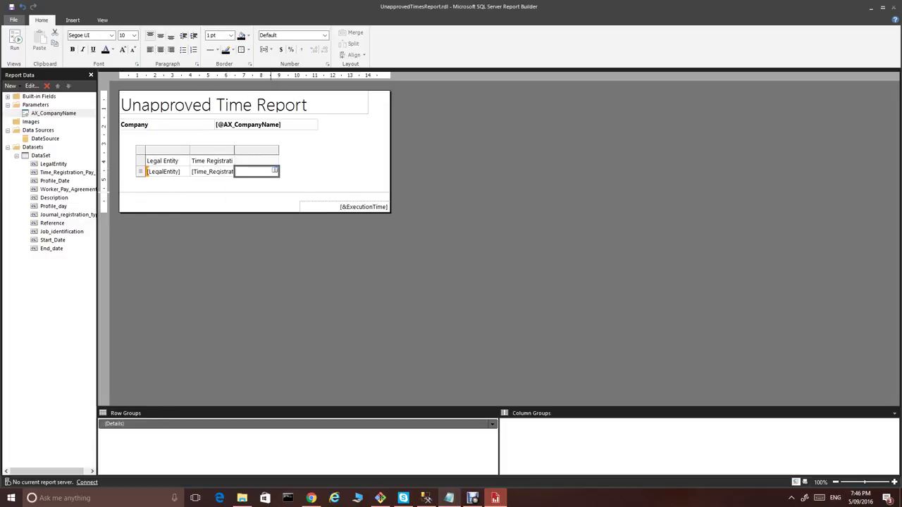
{"action": "left_click", "coordinate": [276, 170]}
{"action": "left_click", "coordinate": [302, 200]}
Add a column after Profile Date in the details table and fill it with the Profile_day field.
{"action": "right_click", "coordinate": [261, 150]}
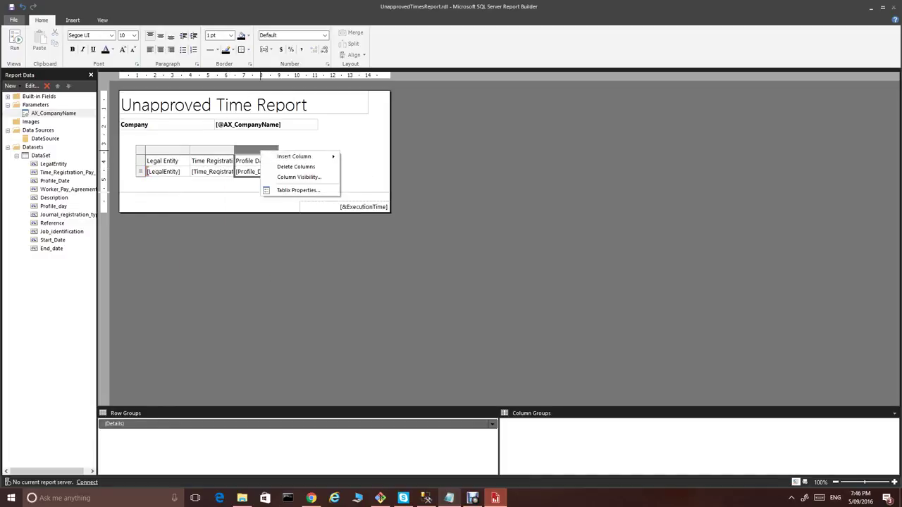
{"action": "mouse_move", "coordinate": [268, 155]}
{"action": "left_click", "coordinate": [360, 167]}
{"action": "left_click", "coordinate": [299, 172]}
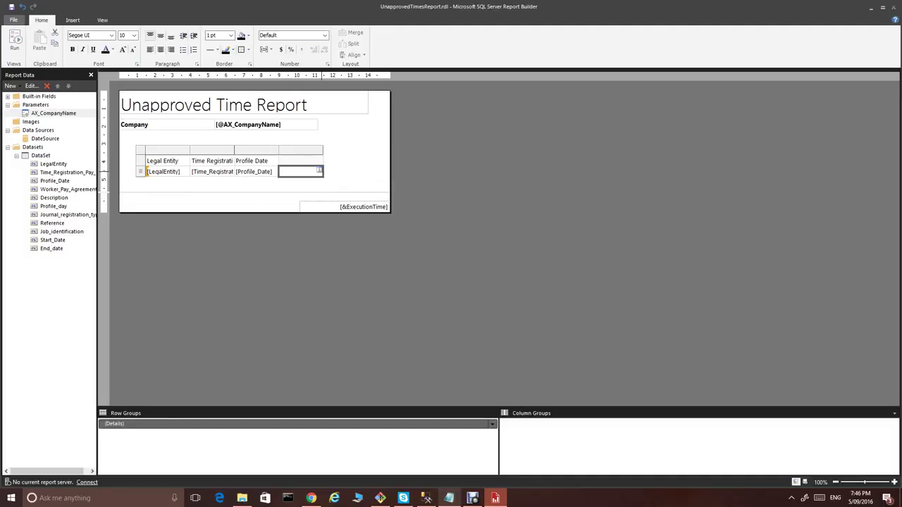
{"action": "left_click", "coordinate": [319, 170]}
{"action": "left_click", "coordinate": [346, 231]}
Make the header row of the details table bold.
{"action": "double_click", "coordinate": [214, 161]}
{"action": "left_click", "coordinate": [138, 151]}
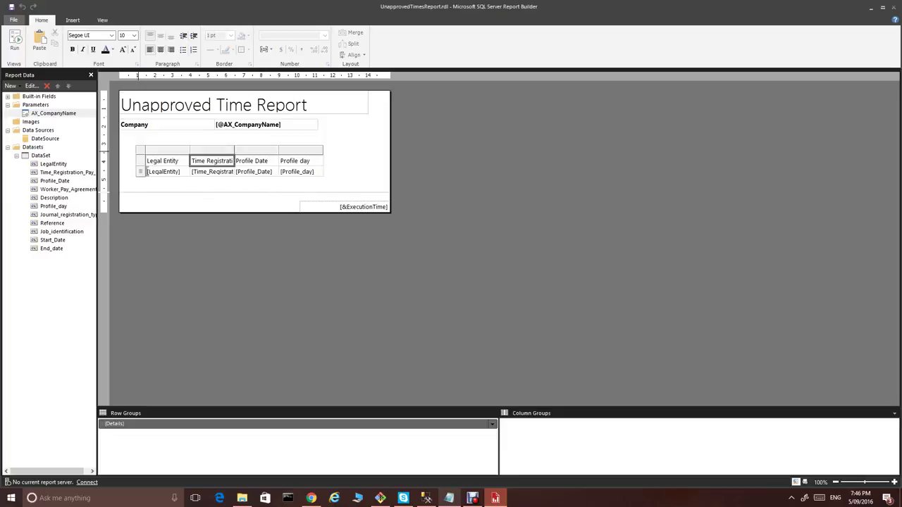
{"action": "left_click", "coordinate": [154, 160]}
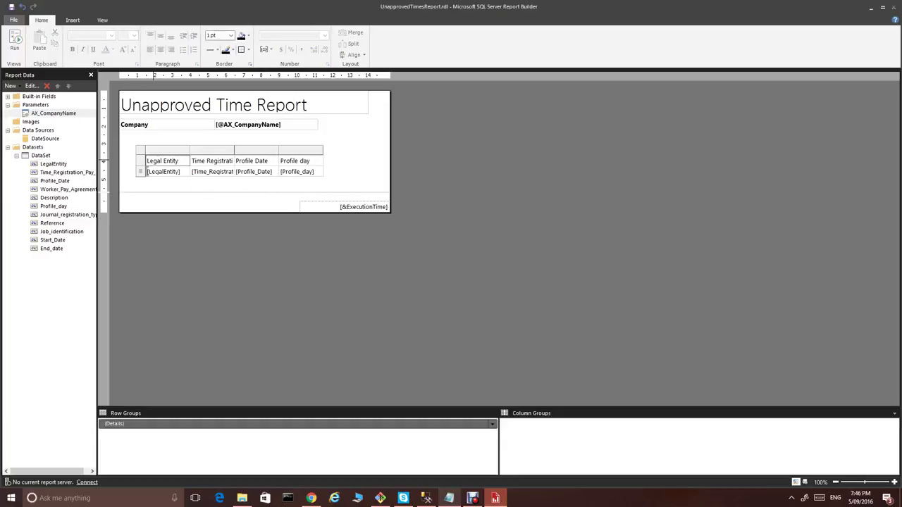
{"action": "left_click", "coordinate": [140, 161]}
{"action": "key", "text": "ctrl+b"}
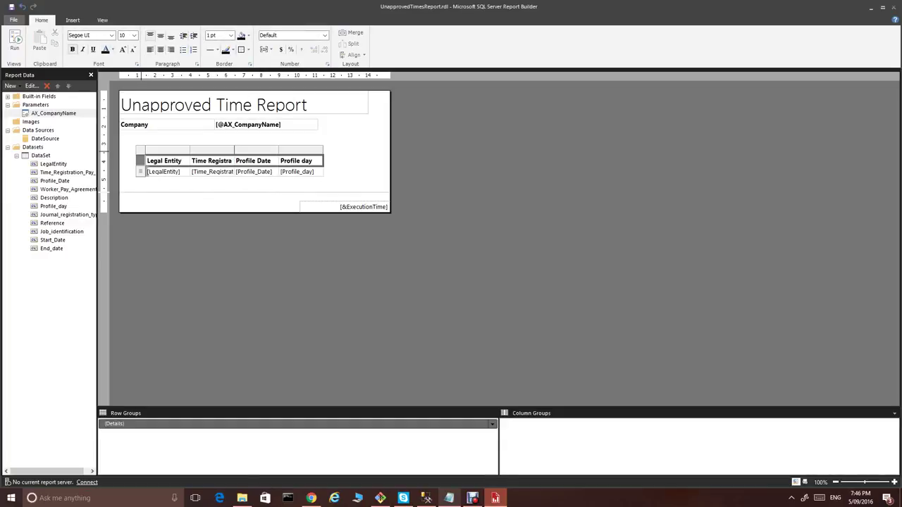
Align the details table to the report's left edge with columns widened to fit their headers, and shorten the report body beneath it.
{"action": "left_click_drag", "start_coordinate": [151, 156], "coordinate": [346, 139]}
{"action": "left_click", "coordinate": [186, 150]}
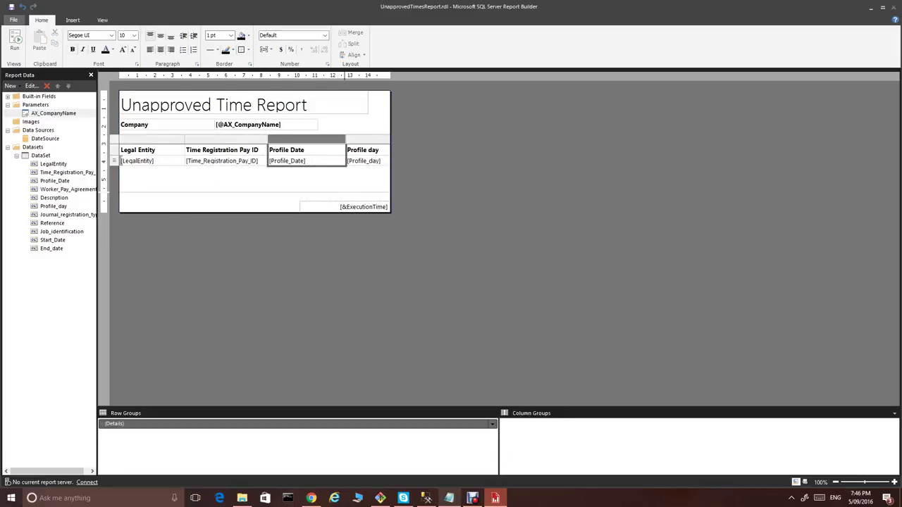
{"action": "left_click_drag", "start_coordinate": [270, 192], "coordinate": [270, 174]}
Open the properties of the AX_CompanyName report parameter.
{"action": "left_click", "coordinate": [53, 113]}
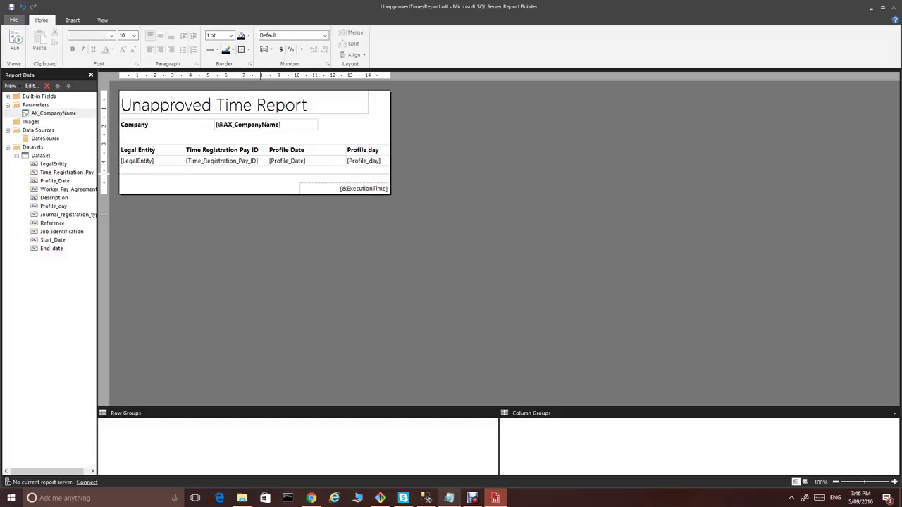
{"action": "double_click", "coordinate": [54, 114]}
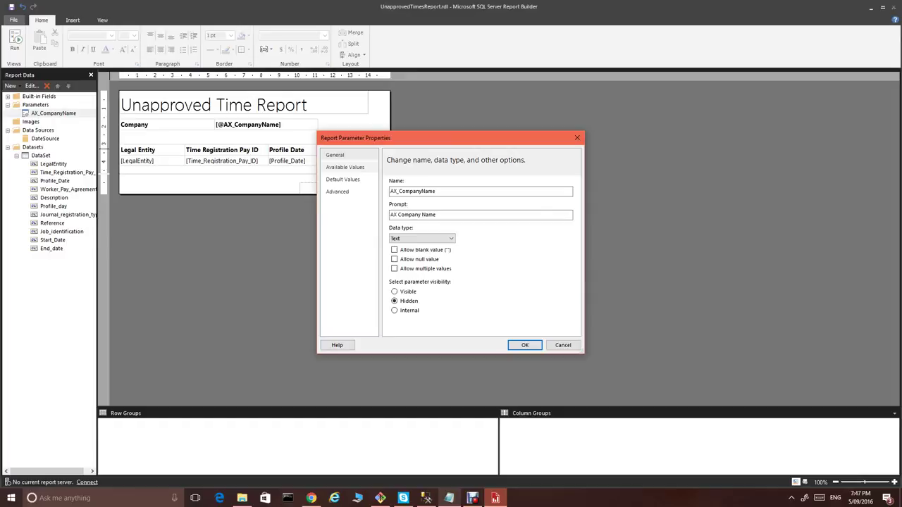
{"action": "left_click", "coordinate": [345, 167]}
{"action": "left_click", "coordinate": [395, 200]}
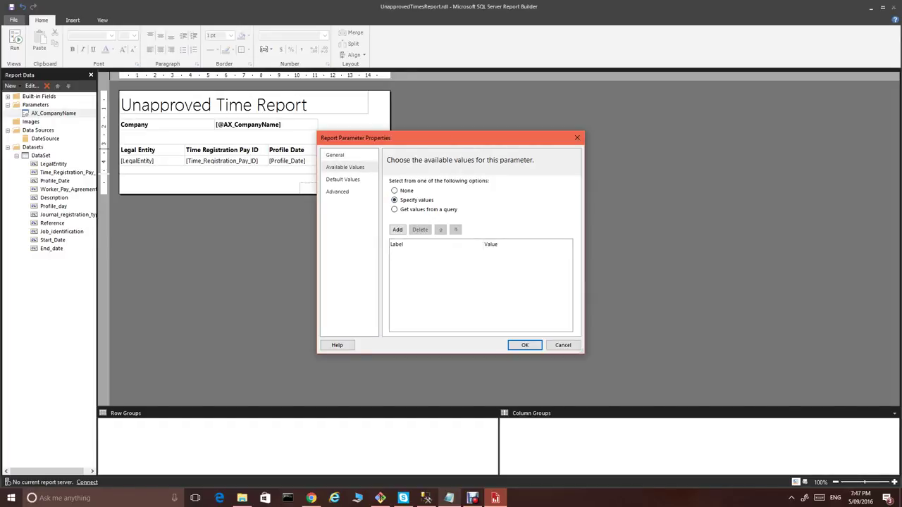
{"action": "left_click", "coordinate": [397, 230]}
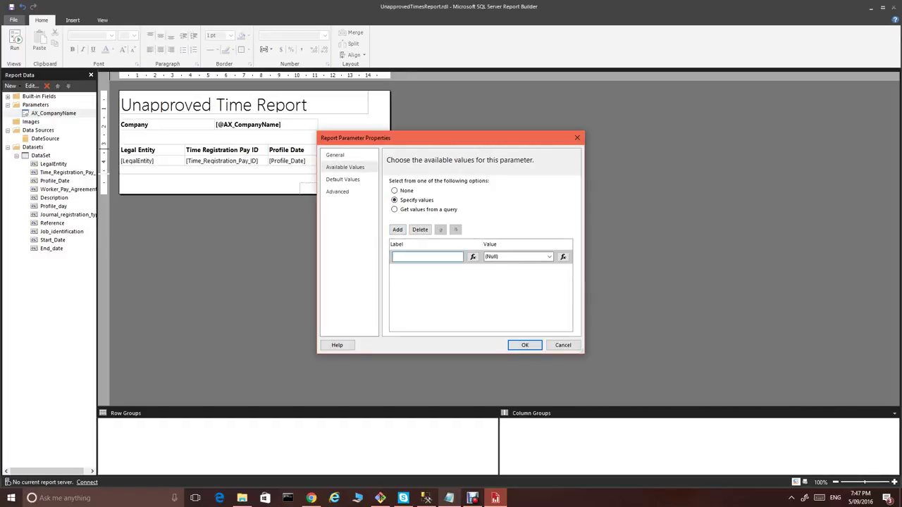
{"action": "left_click", "coordinate": [395, 190]}
Specify "mo17" as the default value of the AX_CompanyName parameter and run the report.
{"action": "left_click", "coordinate": [343, 179]}
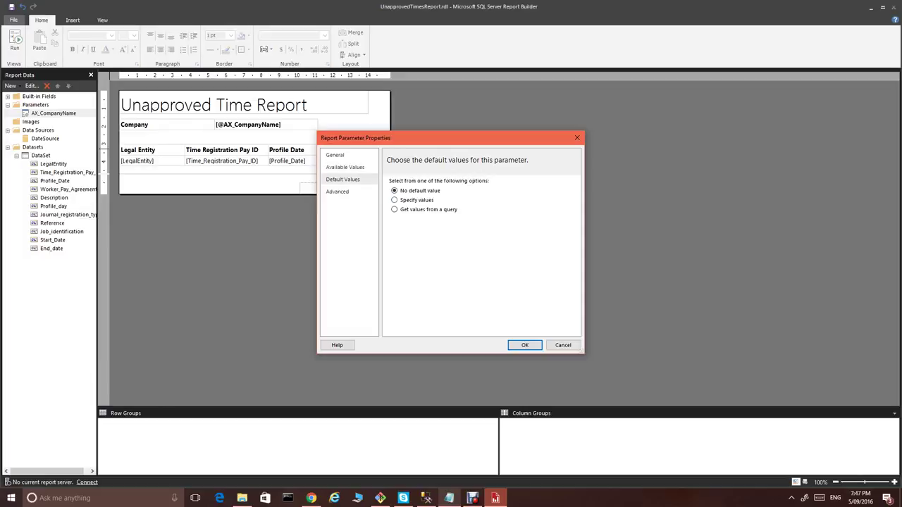
{"action": "left_click", "coordinate": [395, 200]}
{"action": "left_click", "coordinate": [397, 230]}
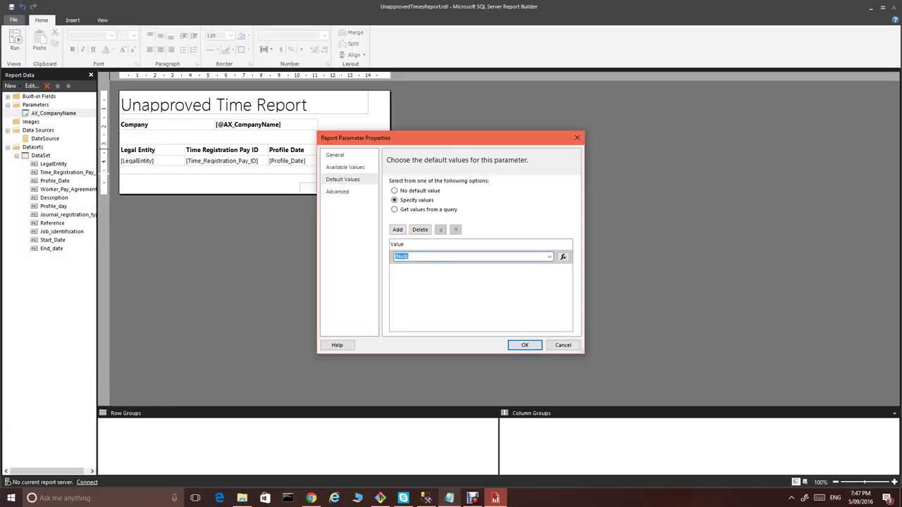
{"action": "type", "text": "mo17"}
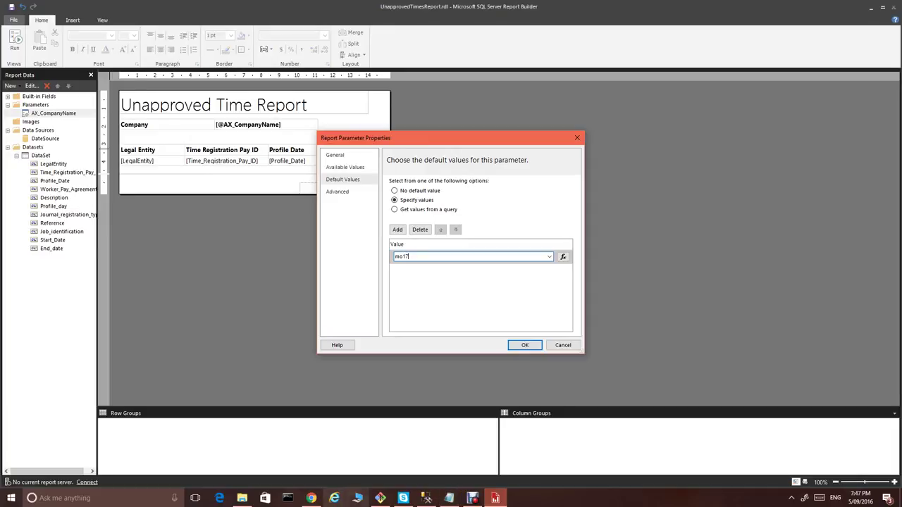
{"action": "key", "text": "Return"}
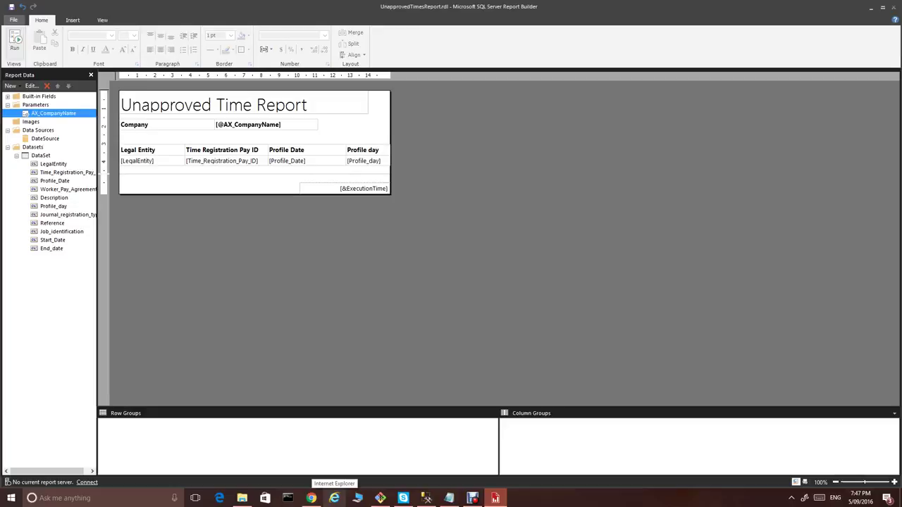
{"action": "left_click", "coordinate": [15, 40]}
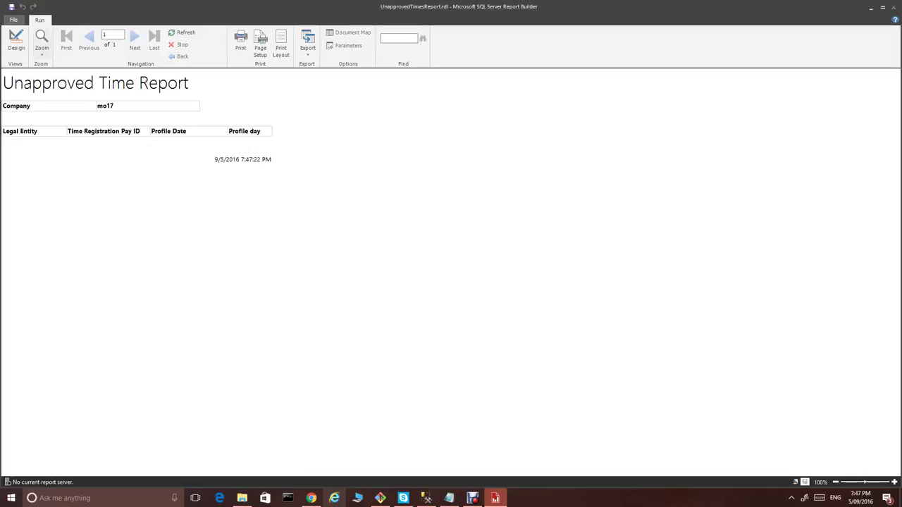
Set the AX_CompanyName parameter's default value to "m017" and run the report.
{"action": "left_click", "coordinate": [16, 40]}
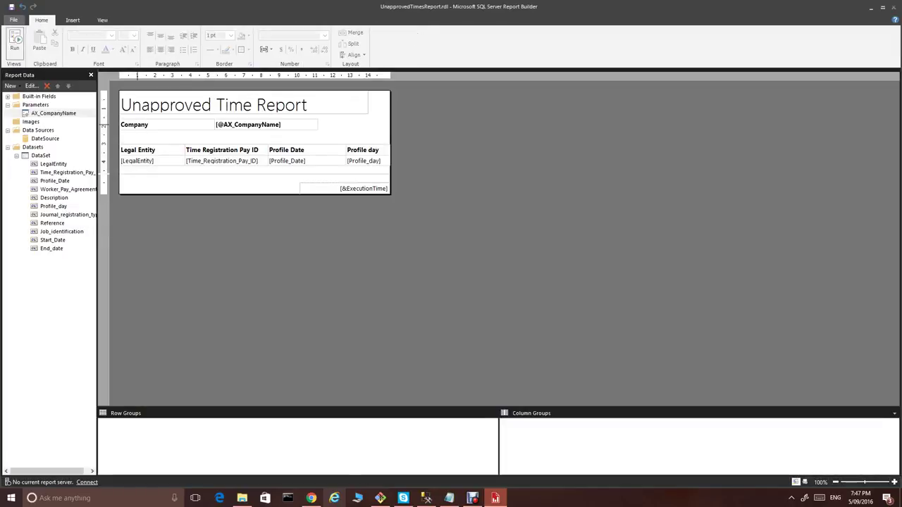
{"action": "double_click", "coordinate": [54, 114]}
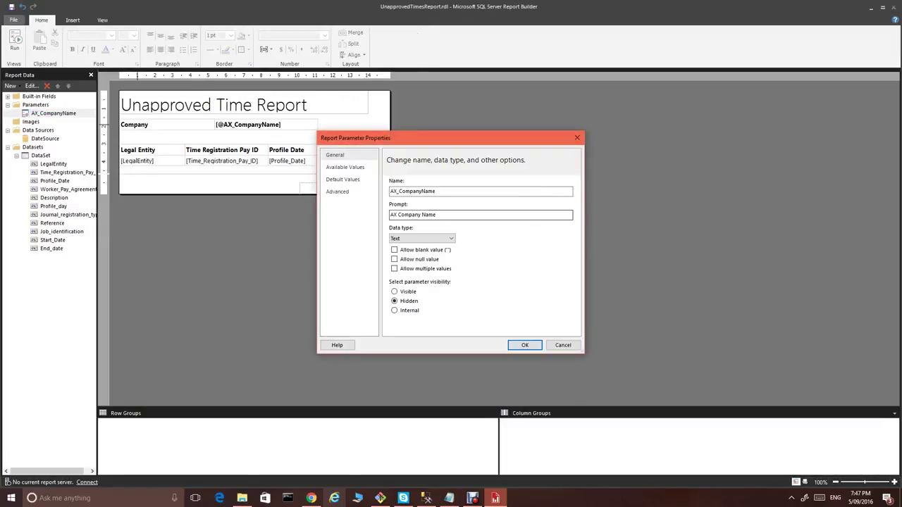
{"action": "left_click", "coordinate": [343, 180]}
{"action": "double_click", "coordinate": [403, 257]}
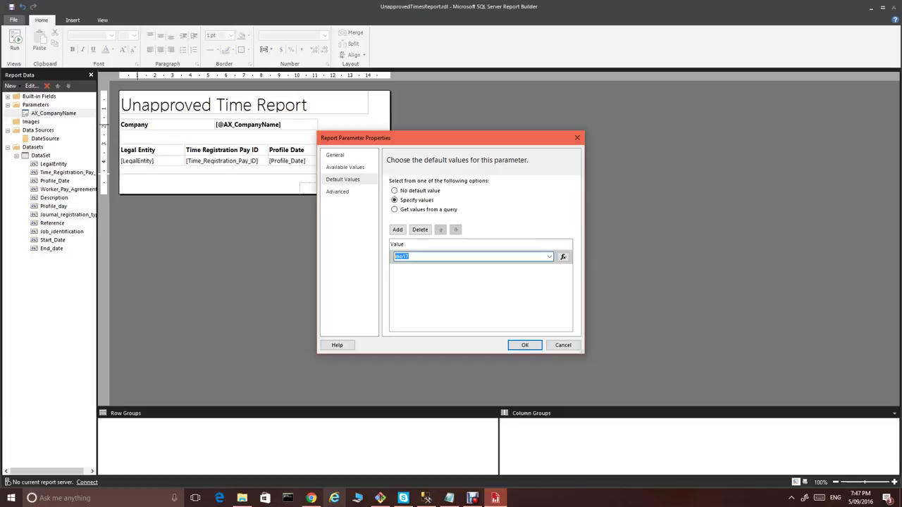
{"action": "type", "text": "m"}
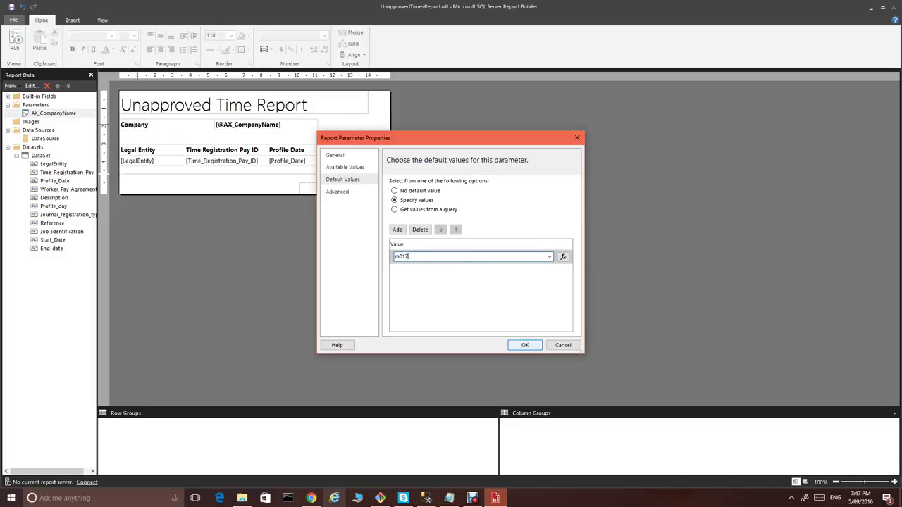
{"action": "left_click", "coordinate": [525, 345]}
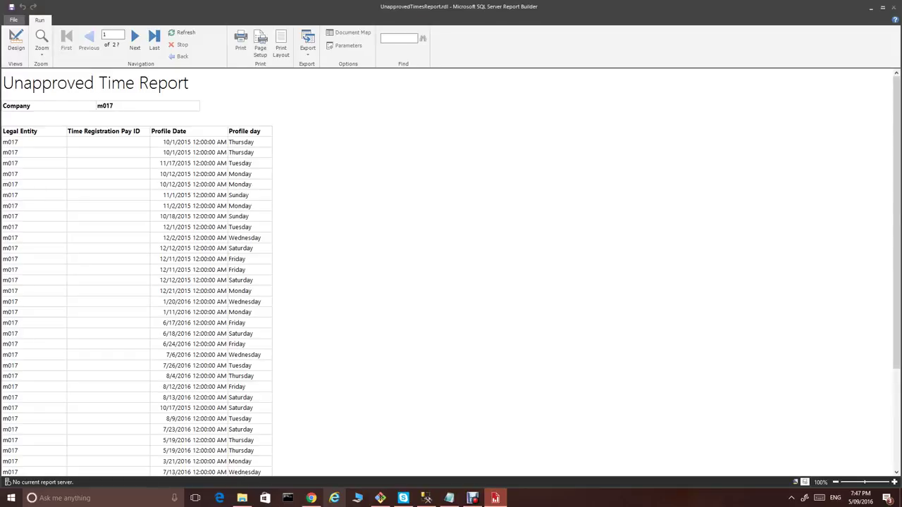
Save the report to the Documents folder as UnapprovedTimesReport.rdl, replacing the existing file.
{"action": "left_click", "coordinate": [16, 39]}
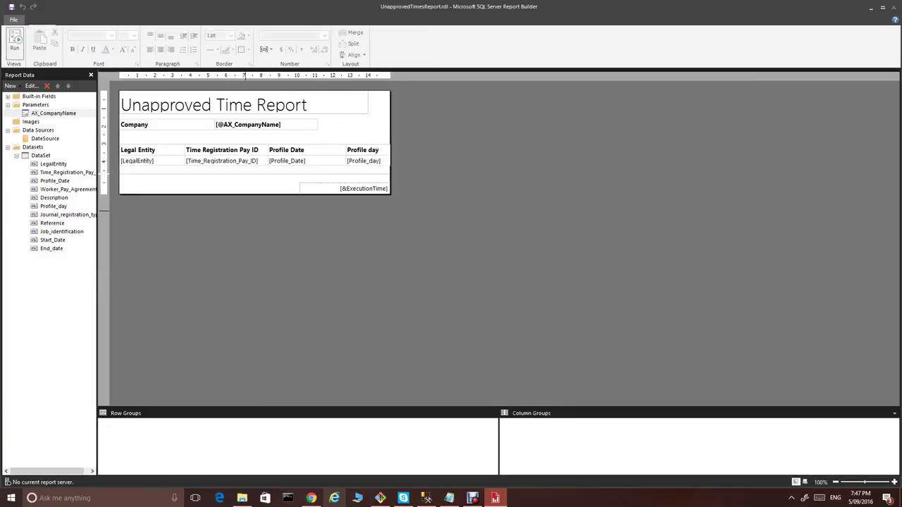
{"action": "left_click", "coordinate": [13, 20]}
{"action": "left_click", "coordinate": [39, 109]}
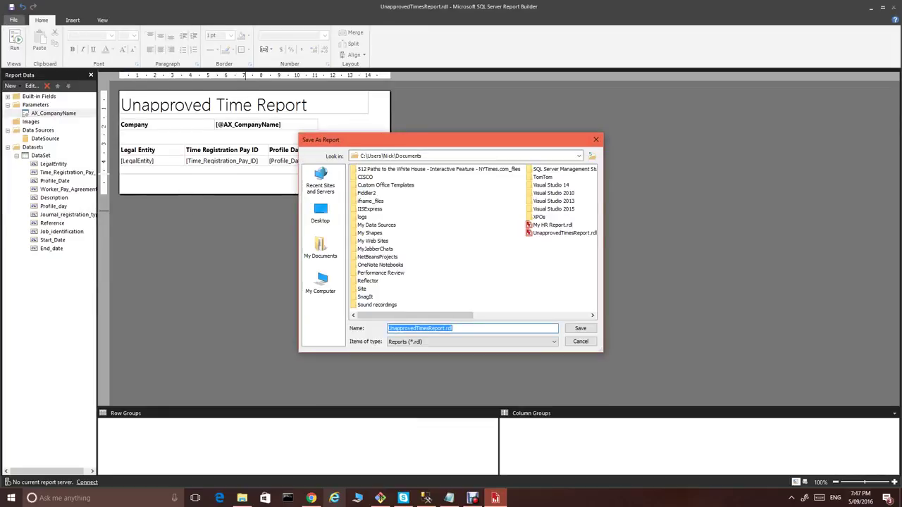
{"action": "left_click", "coordinate": [564, 234]}
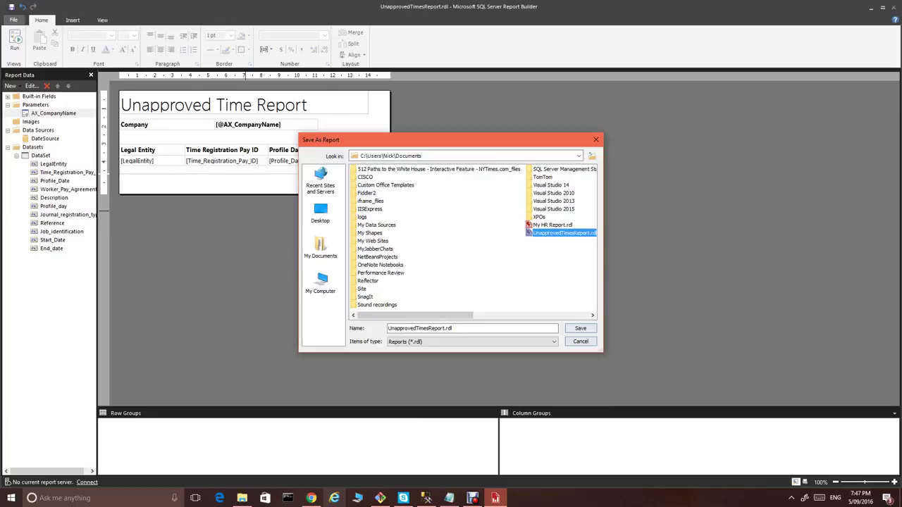
{"action": "left_click", "coordinate": [580, 328]}
{"action": "left_click", "coordinate": [487, 285]}
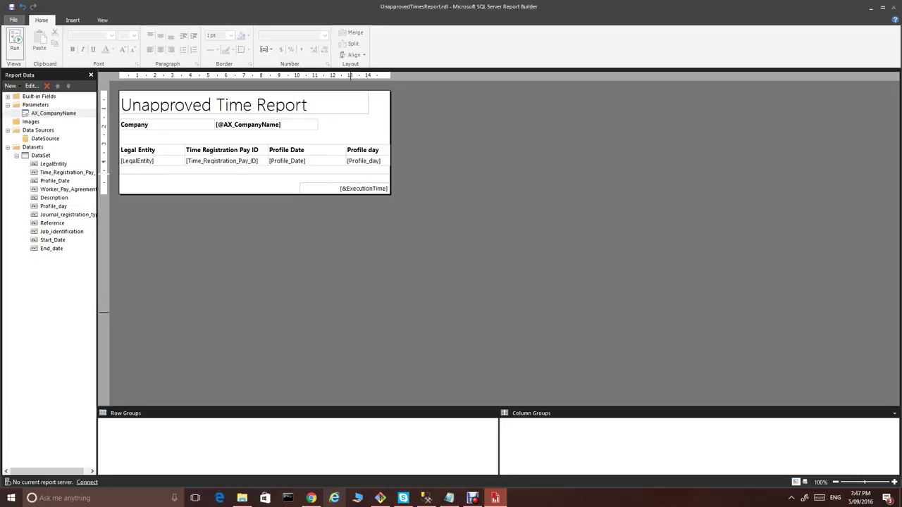
Switch to Dynamics AX in the browser and look through the report list in the reports configuration.
{"action": "left_click", "coordinate": [311, 498]}
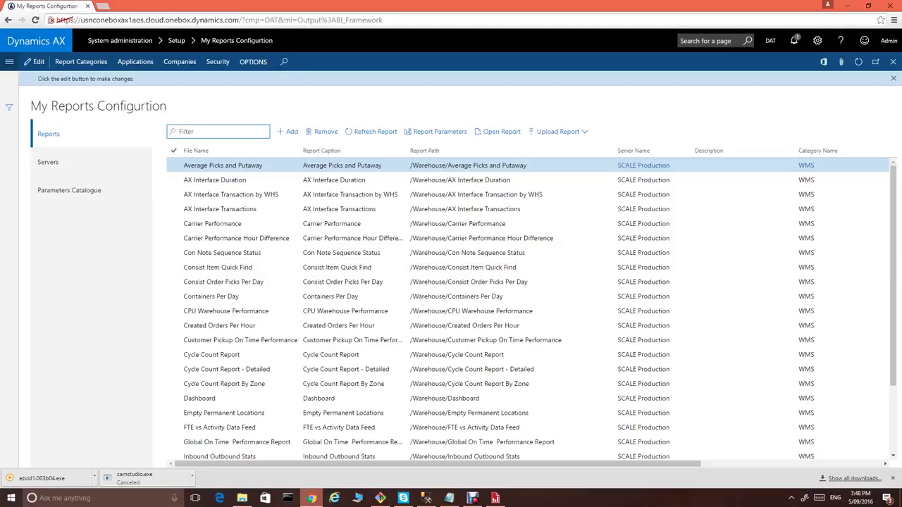
{"action": "scroll", "coordinate": [527, 310], "scroll_direction": "down", "scroll_amount": 3}
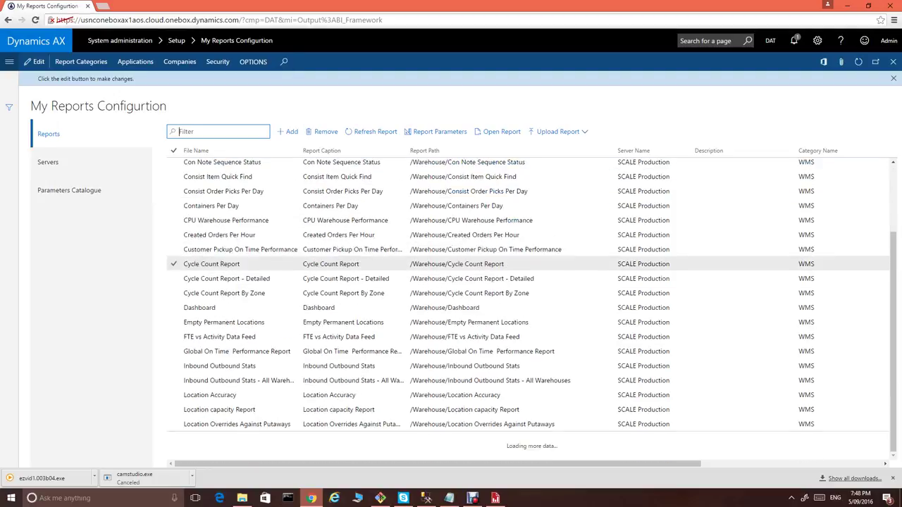
{"action": "scroll", "coordinate": [527, 261], "scroll_direction": "down", "scroll_amount": 5}
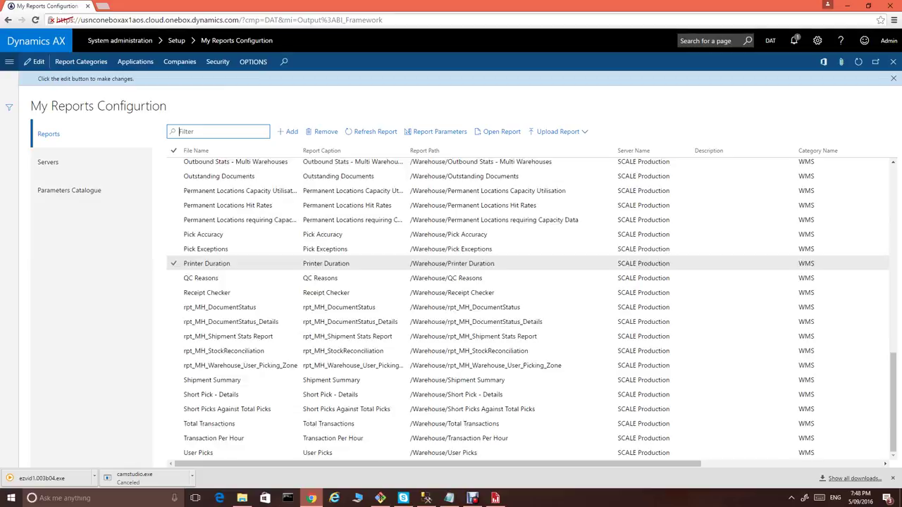
{"action": "scroll", "coordinate": [527, 264], "scroll_direction": "up", "scroll_amount": 8}
{"action": "scroll", "coordinate": [527, 267], "scroll_direction": "down", "scroll_amount": 12}
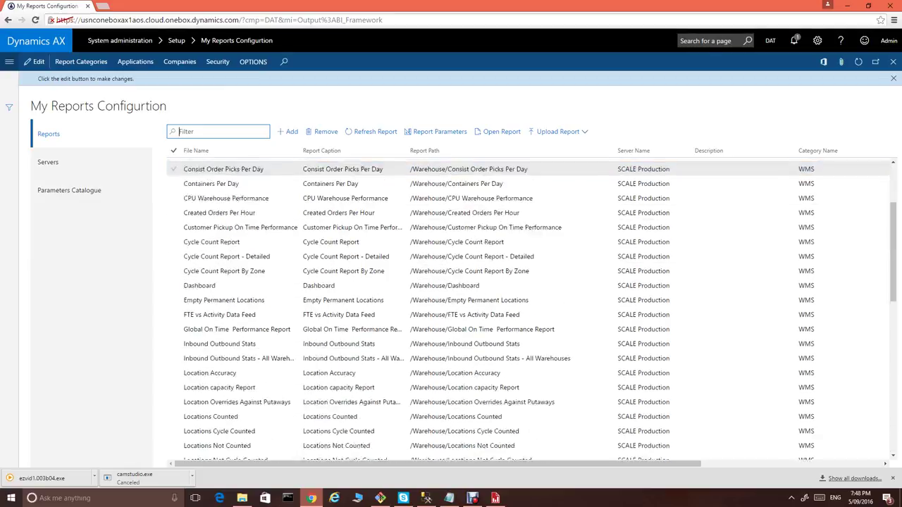
{"action": "scroll", "coordinate": [527, 365], "scroll_direction": "up", "scroll_amount": 10}
{"action": "scroll", "coordinate": [527, 365], "scroll_direction": "up", "scroll_amount": 3}
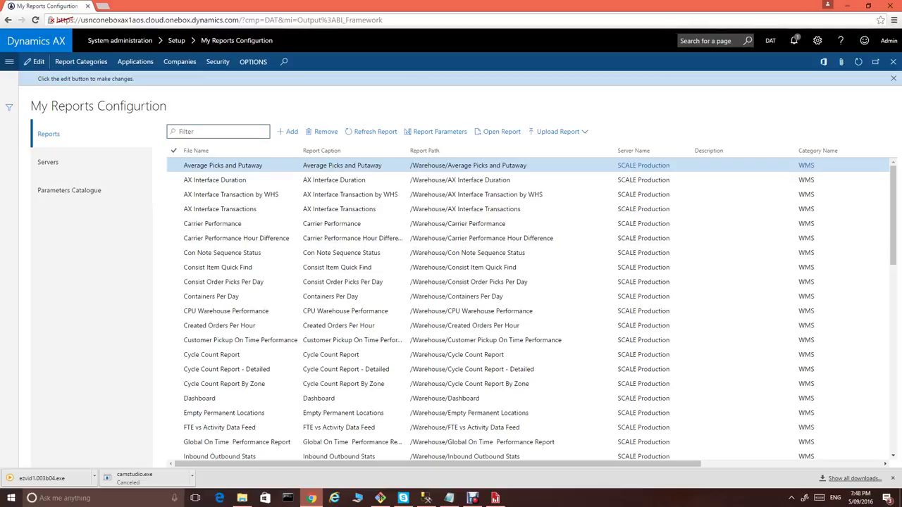
Search the reports by caption for "Un" and clear the filter.
{"action": "type", "text": "Un"}
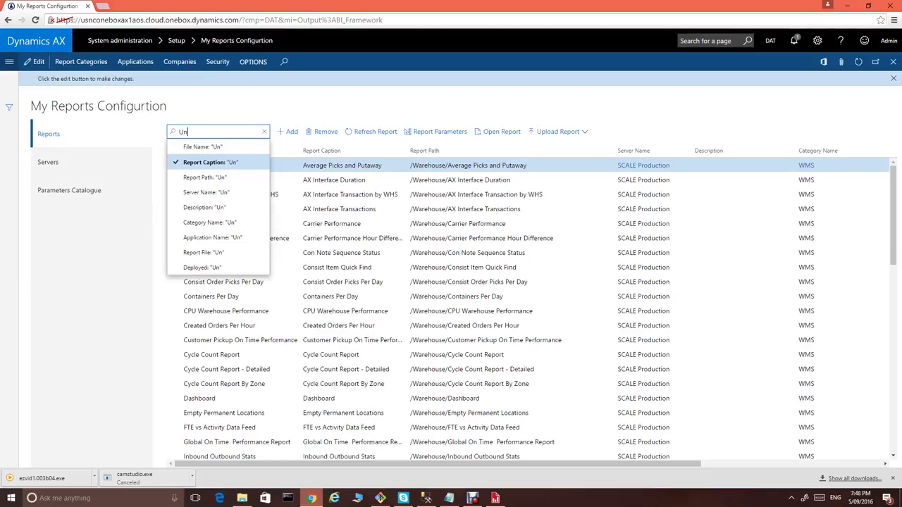
{"action": "key", "text": "Return"}
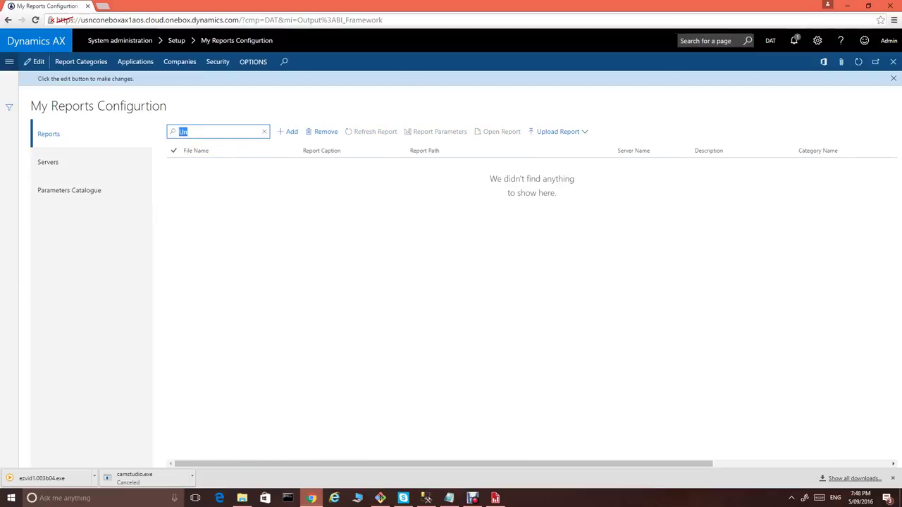
{"action": "key", "text": "BackSpace"}
{"action": "key", "text": "Return"}
Begin a new report upload and choose UnapprovedTimesReport.rdl from the Documents folder as its file.
{"action": "left_click", "coordinate": [559, 132]}
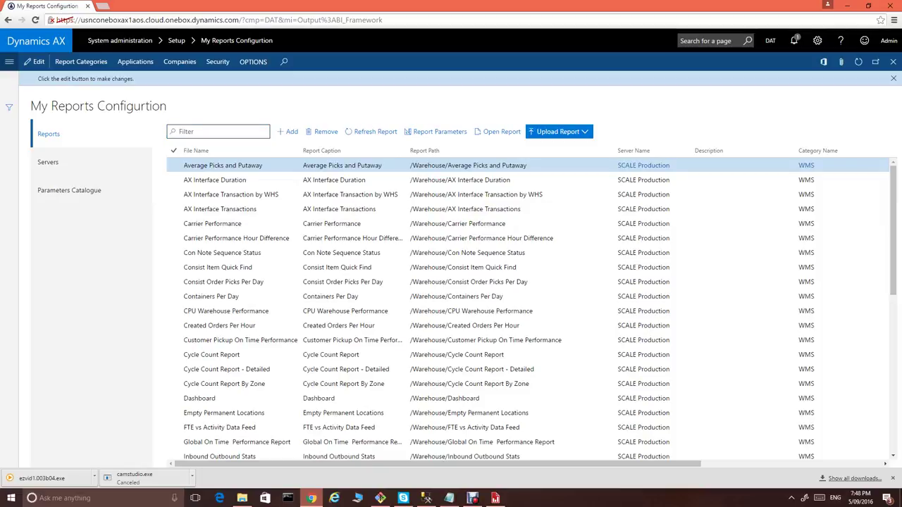
{"action": "left_click", "coordinate": [558, 131]}
{"action": "left_click", "coordinate": [641, 203]}
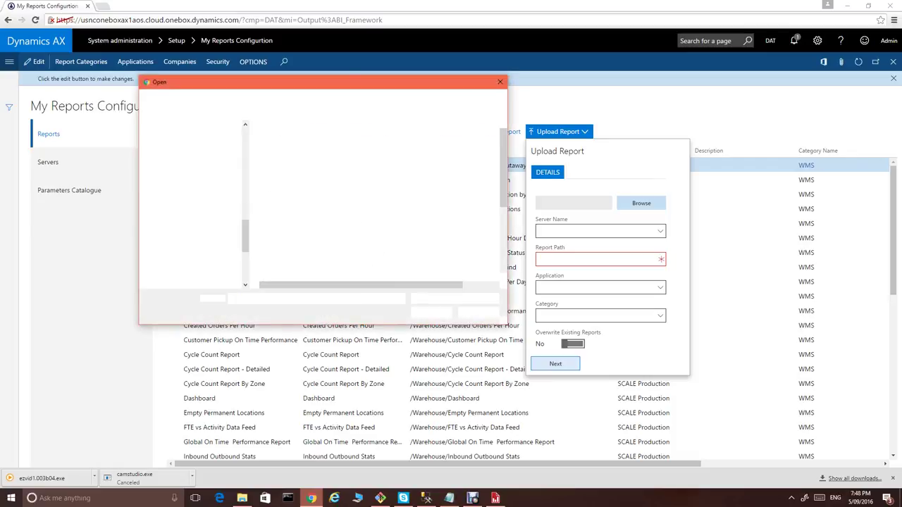
{"action": "left_click", "coordinate": [304, 140]}
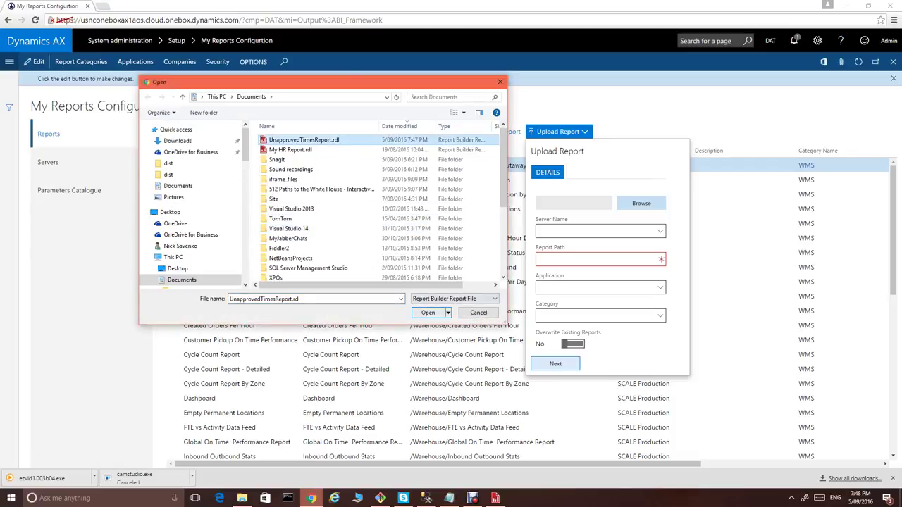
{"action": "double_click", "coordinate": [304, 140]}
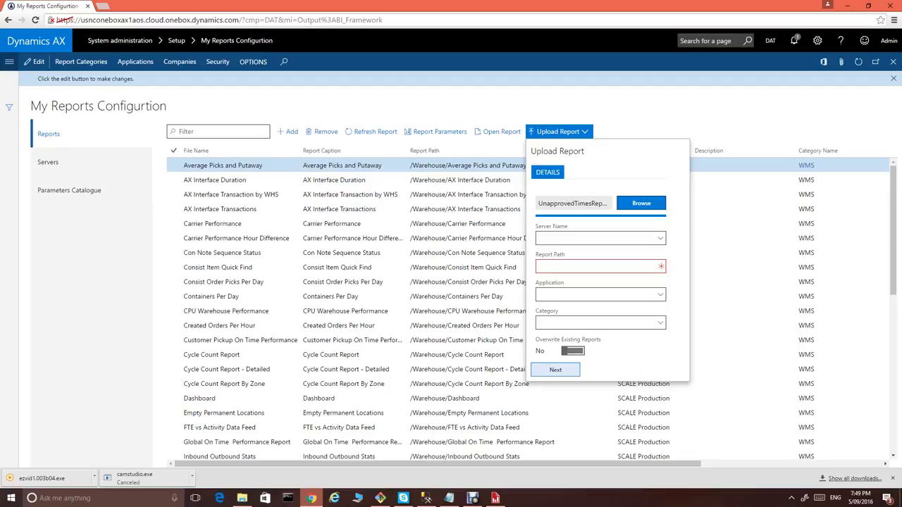
Set the upload's report path to /AX/Finance, application to Dynamics AX and category to Sales & Marketing.
{"action": "left_click", "coordinate": [600, 267]}
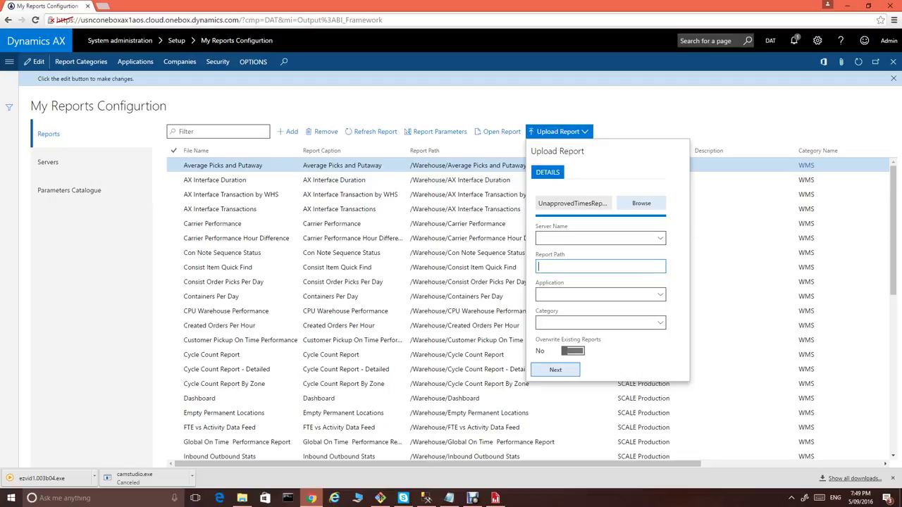
{"action": "type", "text": "/AX/Finance"}
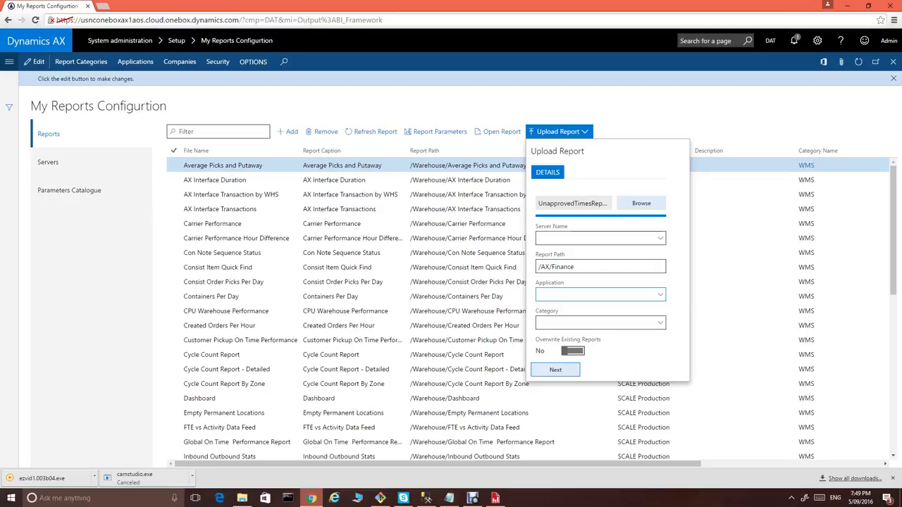
{"action": "left_click", "coordinate": [660, 294]}
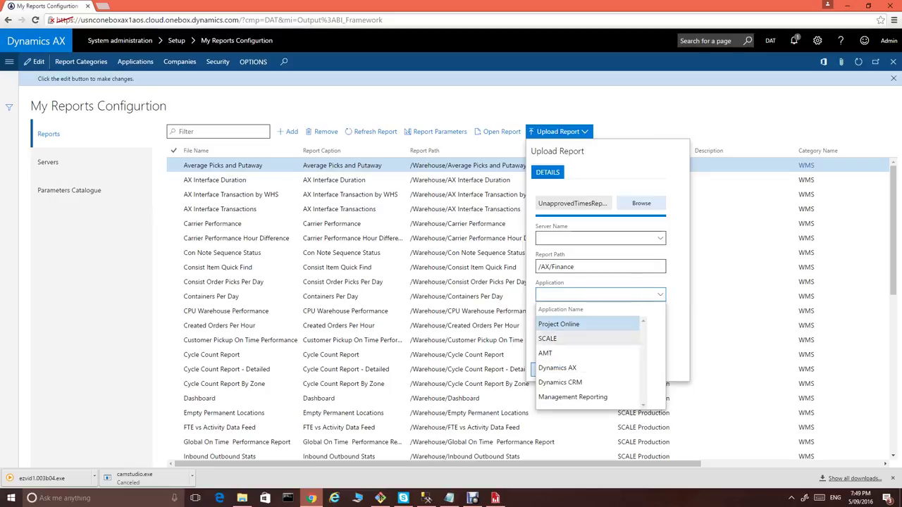
{"action": "left_click", "coordinate": [556, 368]}
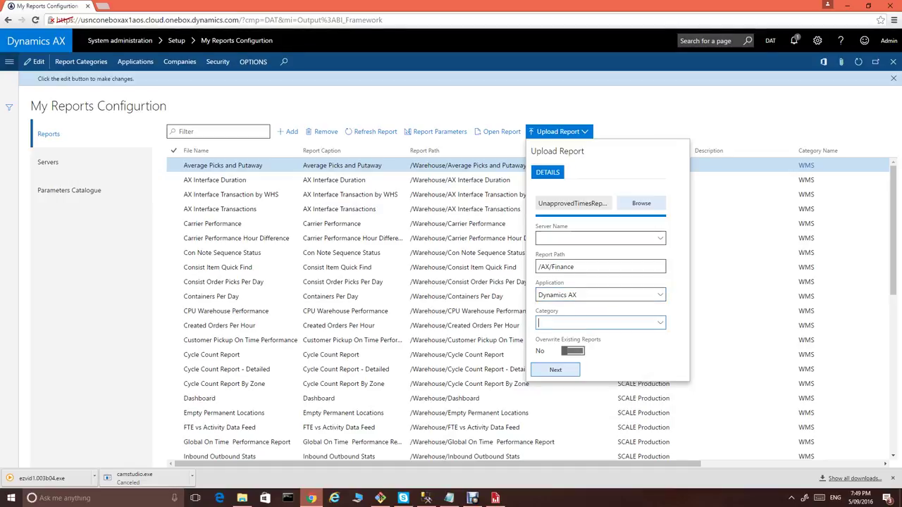
{"action": "left_click", "coordinate": [660, 323]}
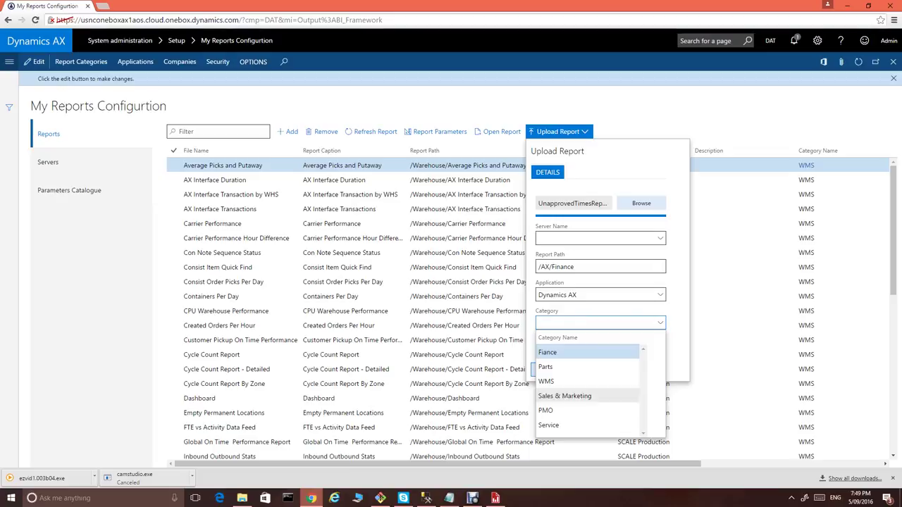
{"action": "left_click", "coordinate": [565, 396]}
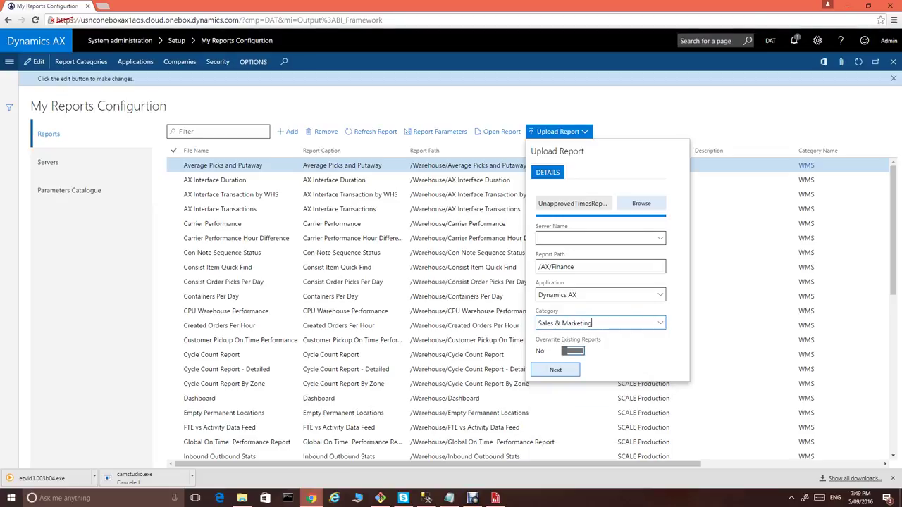
Enable overwriting of existing reports and continue to the data source credentials of the upload.
{"action": "left_click", "coordinate": [573, 351]}
{"action": "left_click", "coordinate": [556, 370]}
{"action": "key", "text": "Return"}
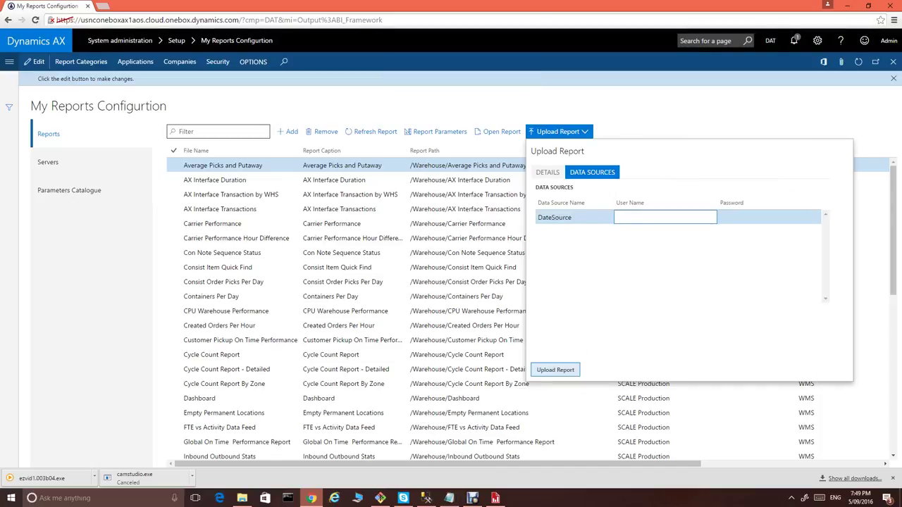
Copy the database user ID from the connection details in Notepad into the DateSource data source's user name.
{"action": "left_click", "coordinate": [768, 217]}
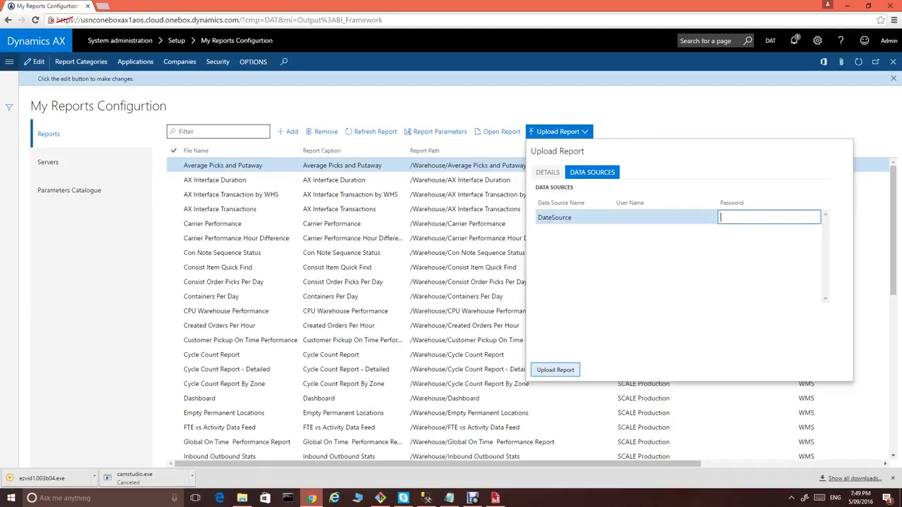
{"action": "left_click", "coordinate": [666, 218]}
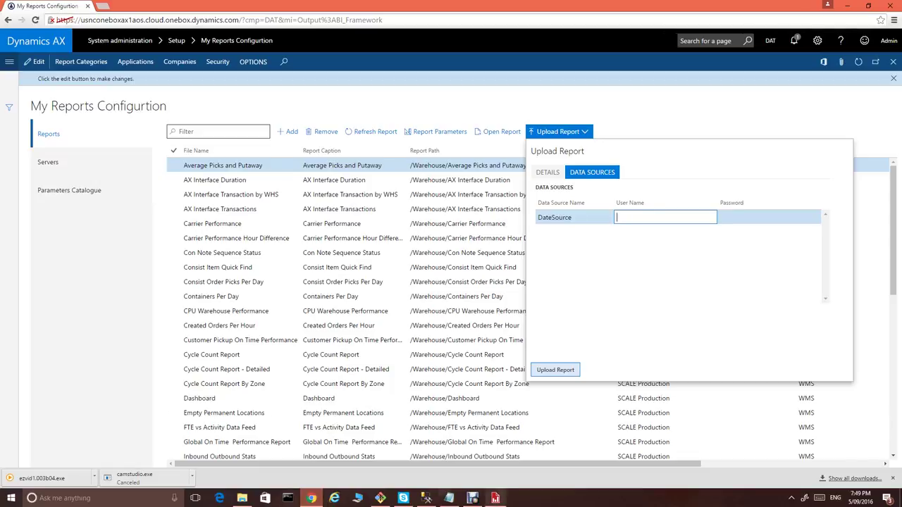
{"action": "left_click", "coordinate": [449, 498]}
{"action": "left_click", "coordinate": [134, 93]}
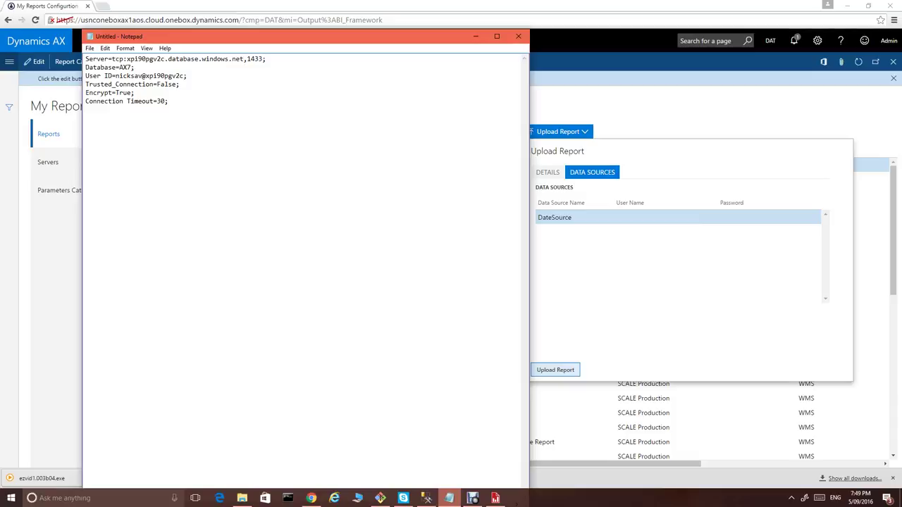
{"action": "left_click_drag", "start_coordinate": [184, 76], "coordinate": [115, 76]}
{"action": "key", "text": "ctrl+c"}
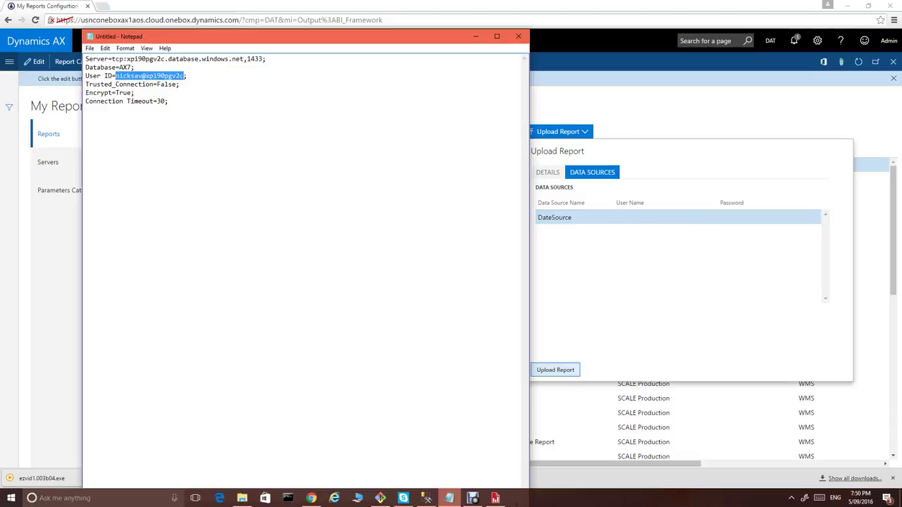
{"action": "key", "text": "alt+Tab"}
{"action": "key", "text": "ctrl+v"}
{"action": "key", "text": "Tab"}
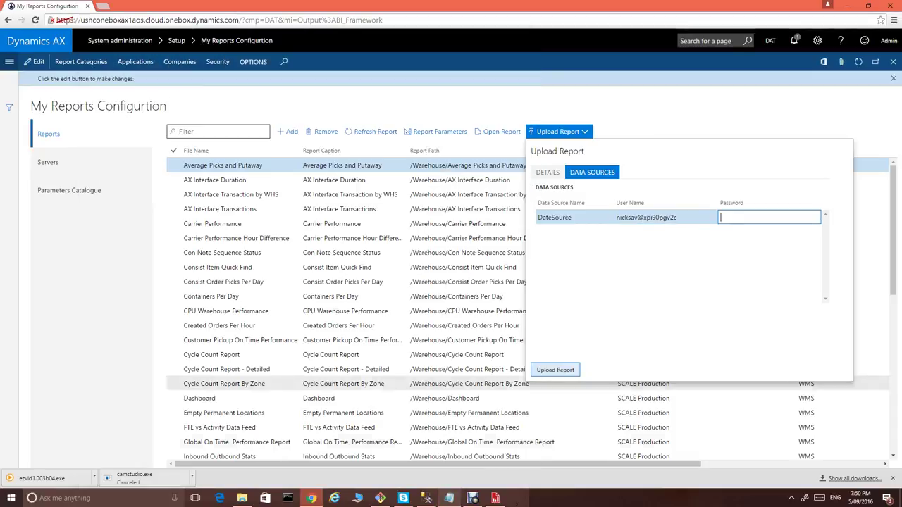
Enter the database account password for the DateSource data source and upload the report.
{"action": "key", "text": "alt+Tab"}
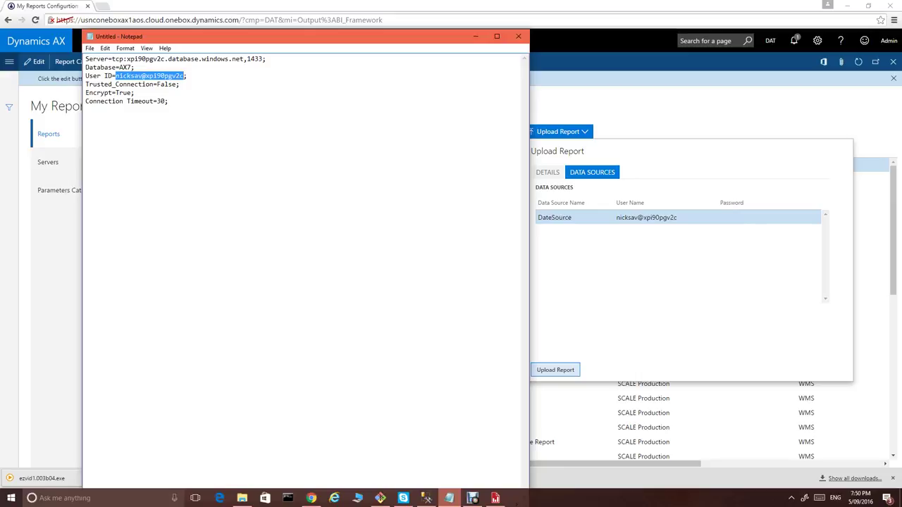
{"action": "key", "text": "alt+Tab"}
{"action": "type", "text": "•••••••••"}
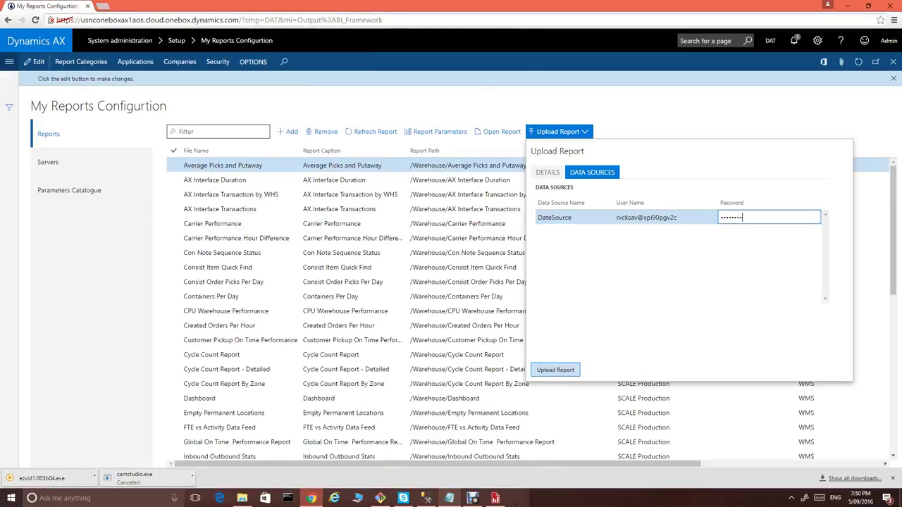
{"action": "left_click", "coordinate": [556, 370]}
{"action": "left_click", "coordinate": [561, 370]}
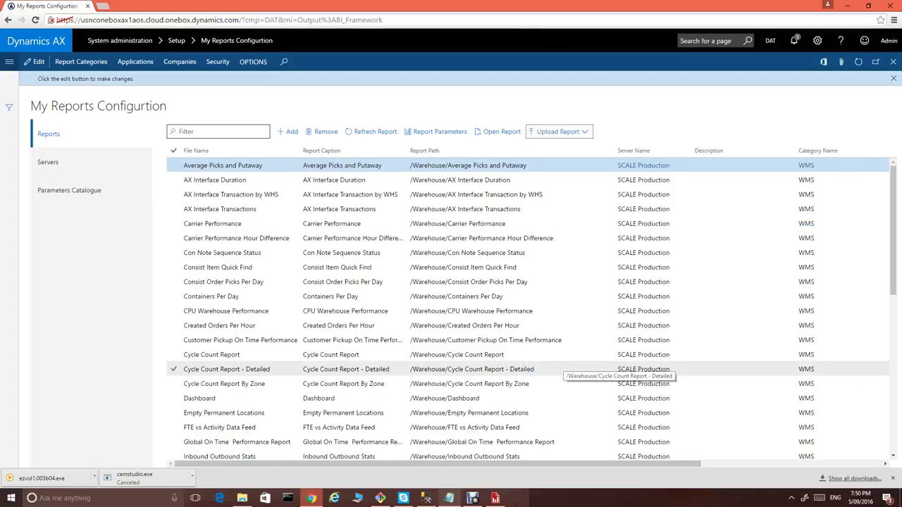
Filter the configured reports by "Un" and open the security setup of UnapprovedTimesReport.
{"action": "left_click", "coordinate": [212, 132]}
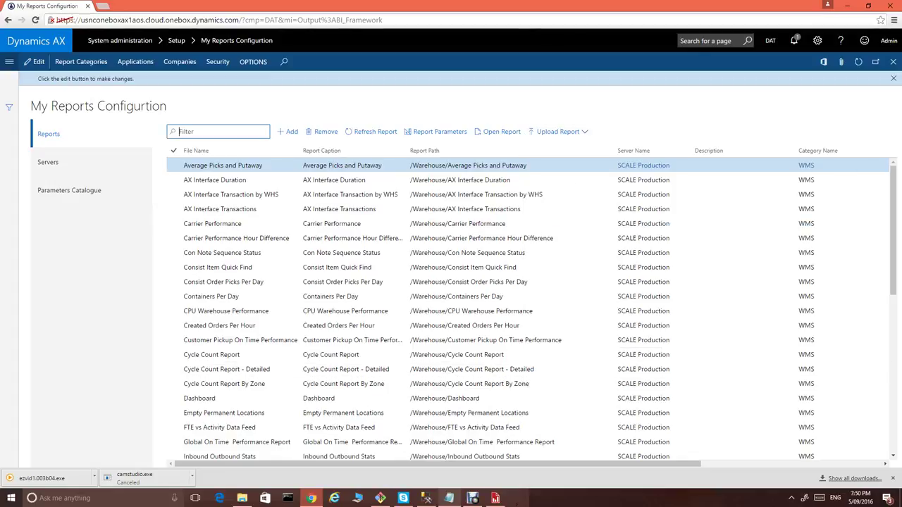
{"action": "type", "text": "Un"}
{"action": "key", "text": "Return"}
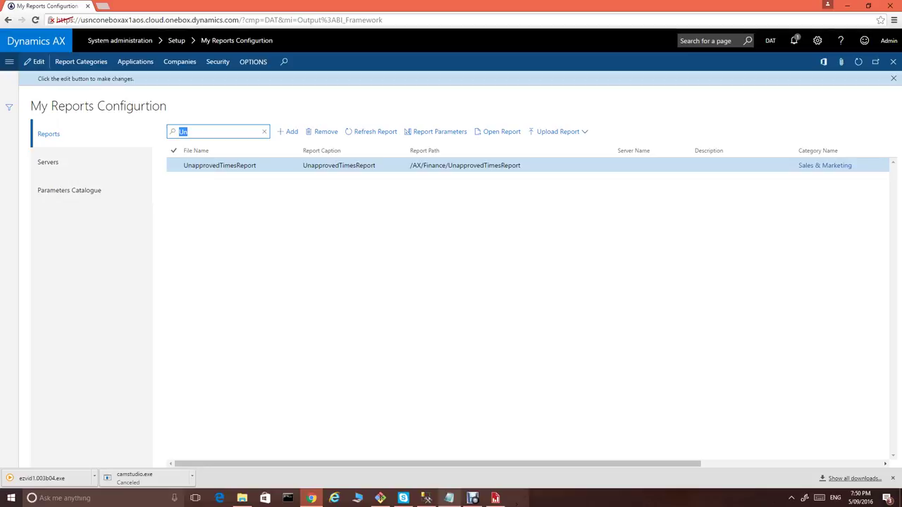
{"action": "left_click_drag", "start_coordinate": [437, 464], "coordinate": [619, 464]}
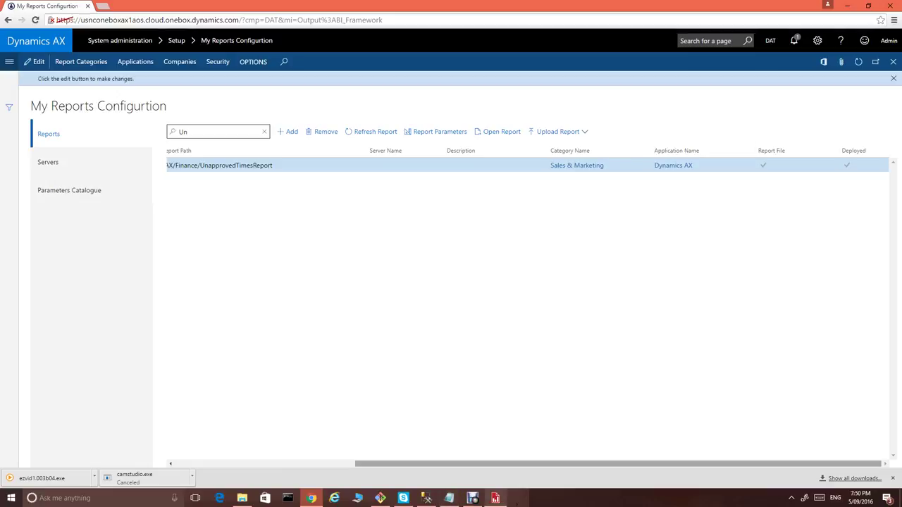
{"action": "left_click_drag", "start_coordinate": [496, 464], "coordinate": [314, 464]}
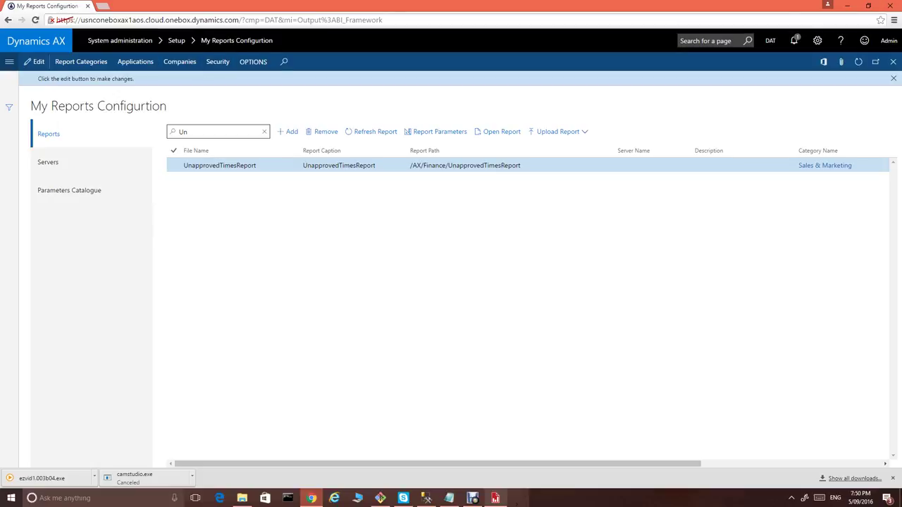
{"action": "left_click", "coordinate": [217, 61]}
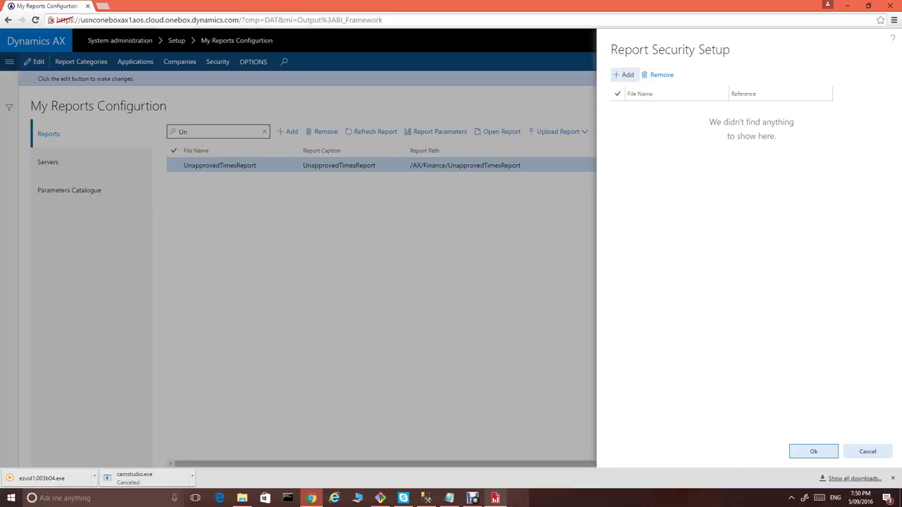
Try to find the role for a new security entry by filtering the Reference column for "system user".
{"action": "left_click", "coordinate": [624, 74]}
{"action": "left_click", "coordinate": [776, 109]}
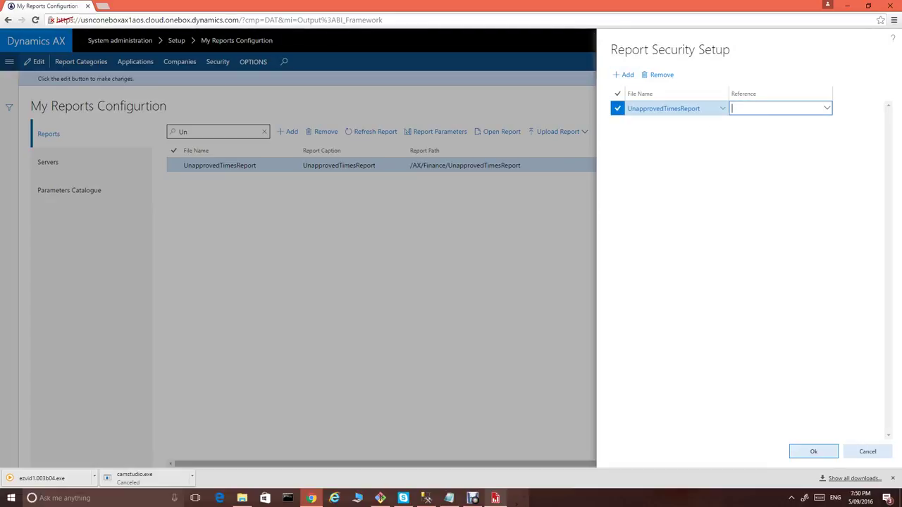
{"action": "left_click", "coordinate": [826, 109]}
{"action": "left_click", "coordinate": [781, 94]}
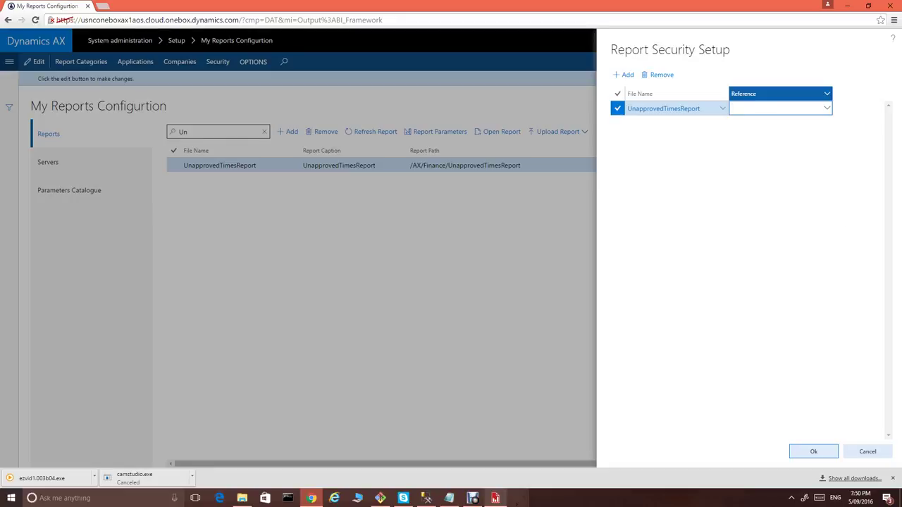
{"action": "key", "text": "ctrl+g"}
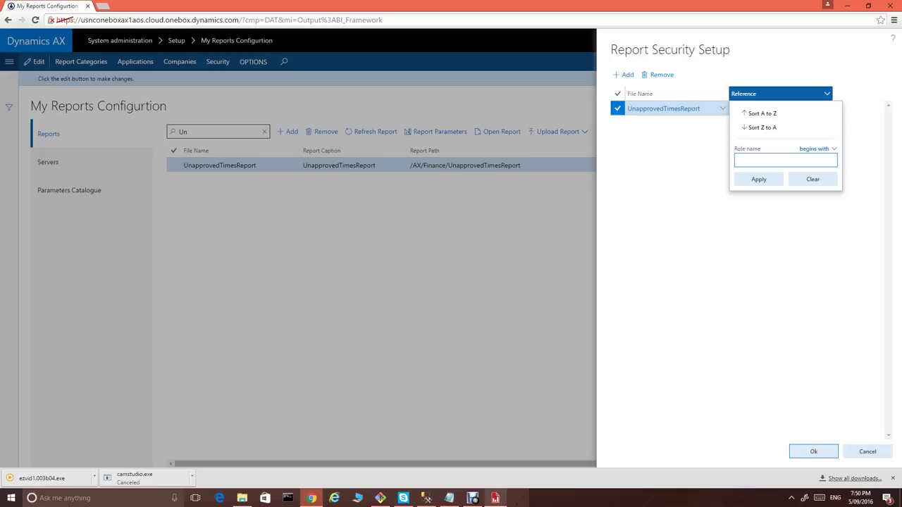
{"action": "type", "text": "system user"}
{"action": "key", "text": "Return"}
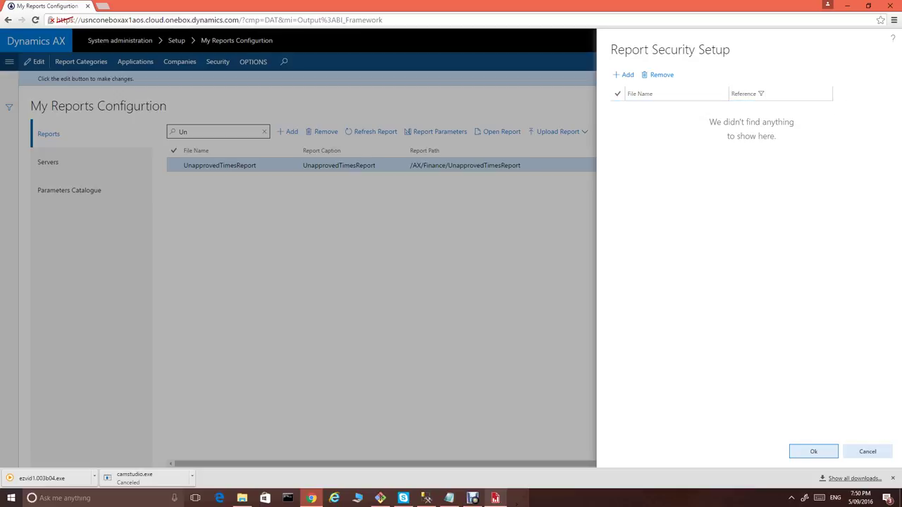
Add a security entry for UnapprovedTimesReport with the System user role as reference and confirm the security setup.
{"action": "key", "text": "alt+n"}
{"action": "left_click", "coordinate": [775, 109]}
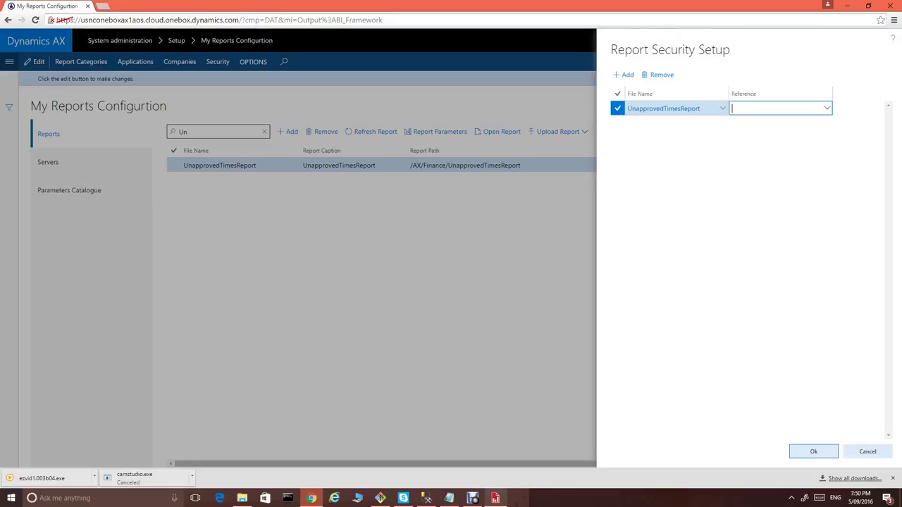
{"action": "type", "text": "sy"}
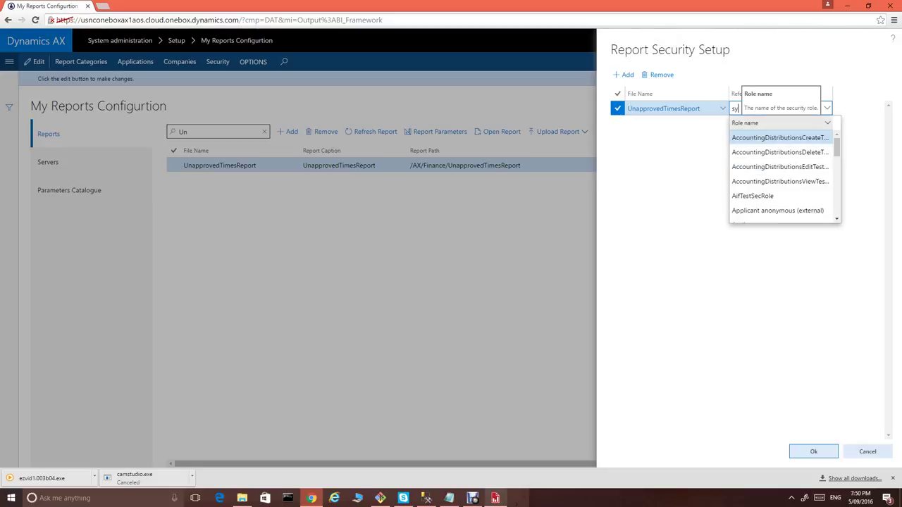
{"action": "type", "text": "s"}
{"action": "type", "text": "tem user"}
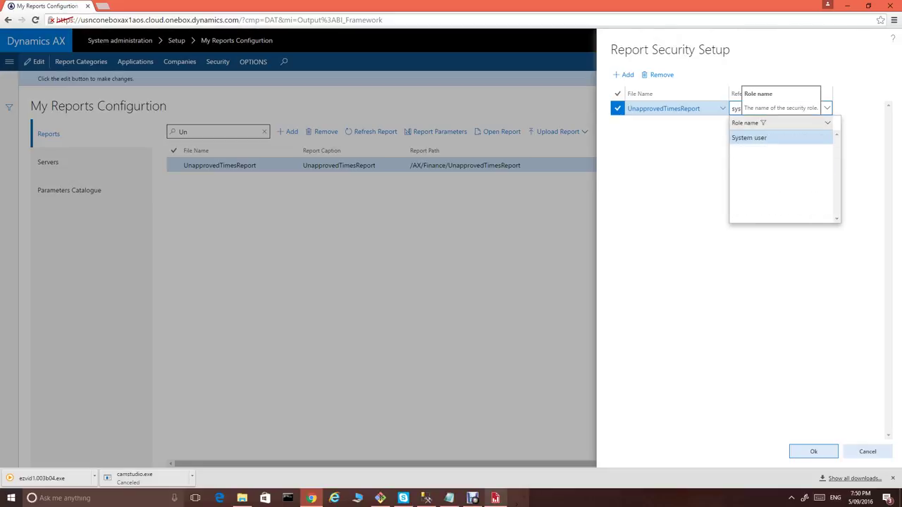
{"action": "key", "text": "Return"}
{"action": "left_click", "coordinate": [814, 452]}
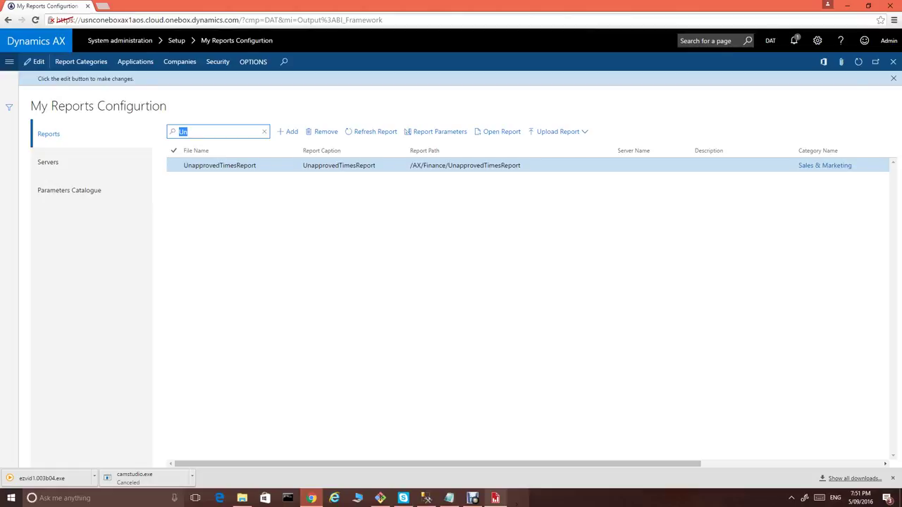
View the company setup of UnapprovedTimesReport and leave it without adding a company.
{"action": "left_click", "coordinate": [180, 61]}
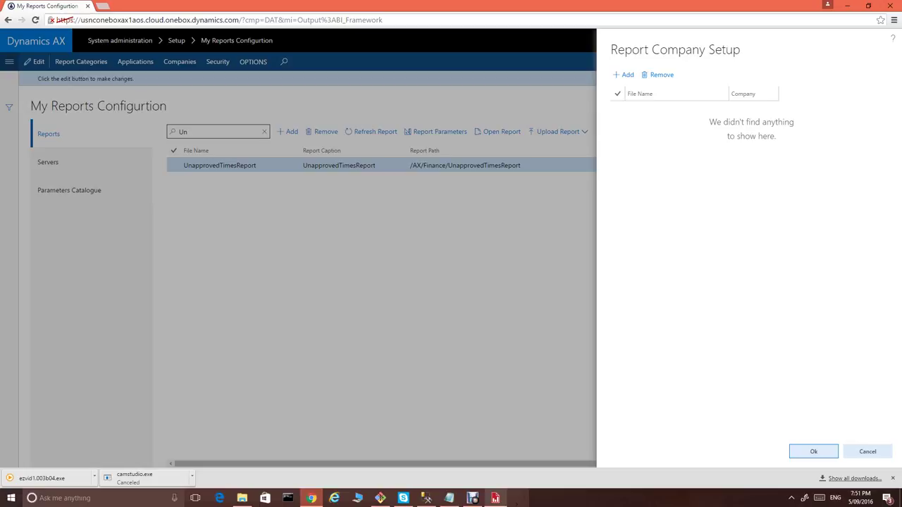
{"action": "left_click", "coordinate": [868, 452]}
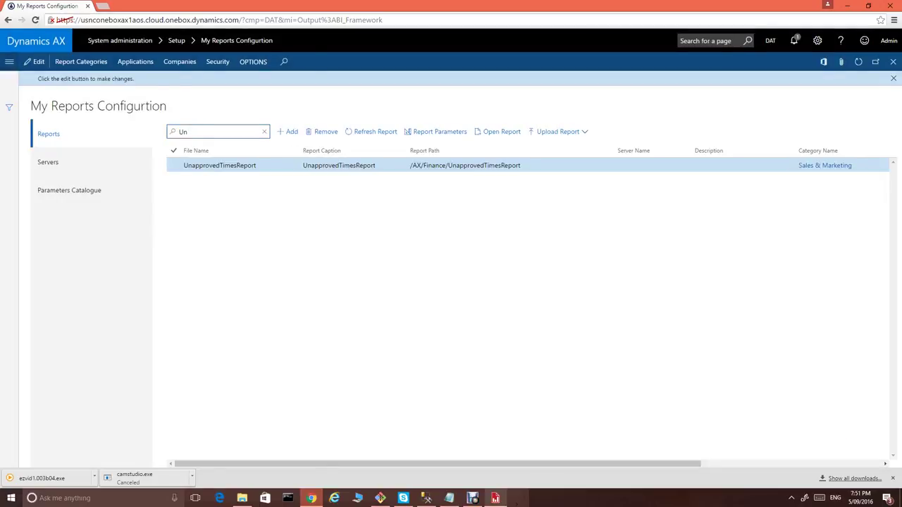
Open the My Reports workspace.
{"action": "left_click", "coordinate": [9, 62]}
{"action": "left_click", "coordinate": [451, 211]}
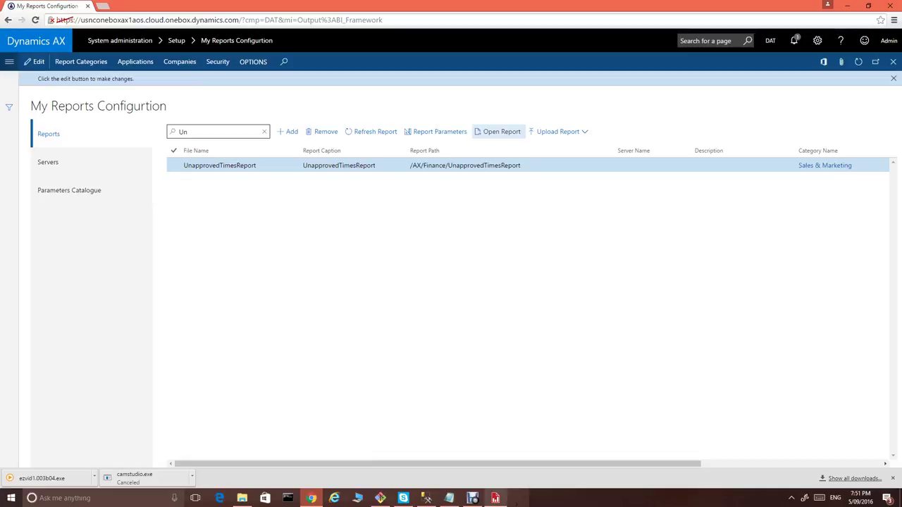
{"action": "left_click", "coordinate": [9, 61]}
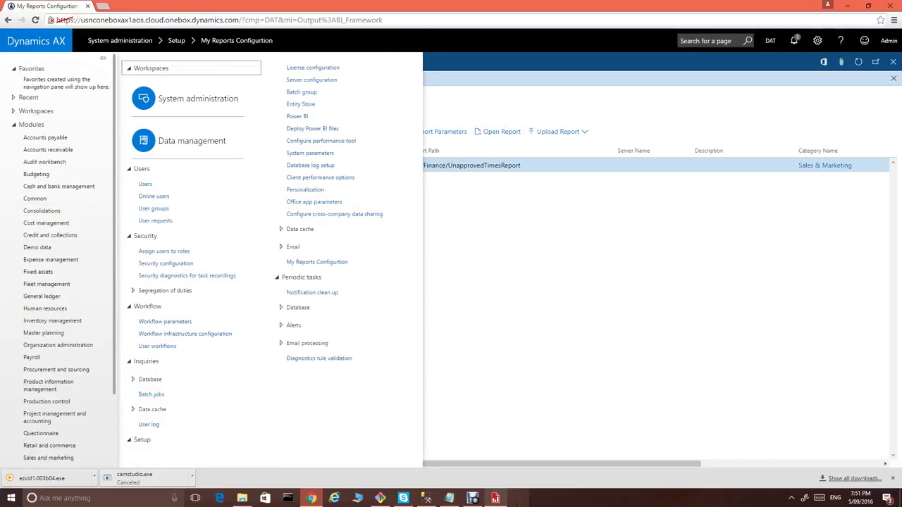
{"action": "scroll", "coordinate": [56, 322], "scroll_direction": "down", "scroll_amount": 2}
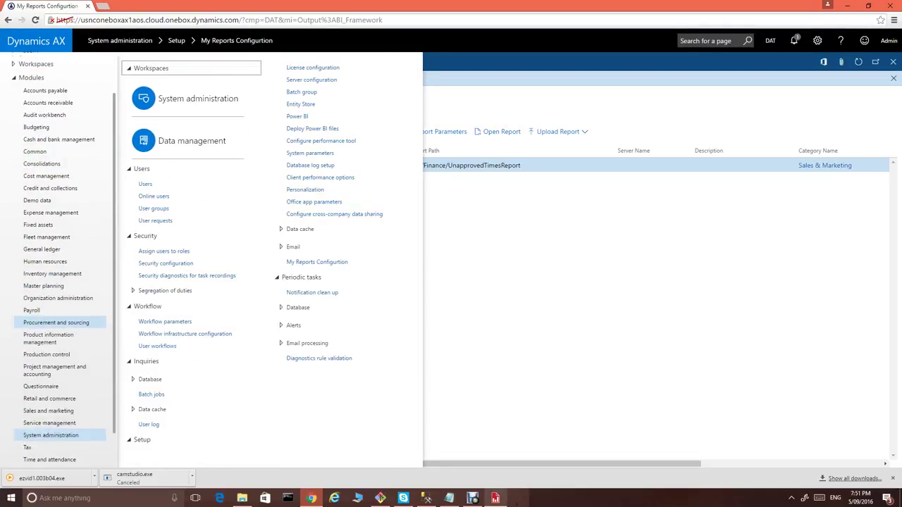
{"action": "scroll", "coordinate": [56, 370], "scroll_direction": "down", "scroll_amount": 1}
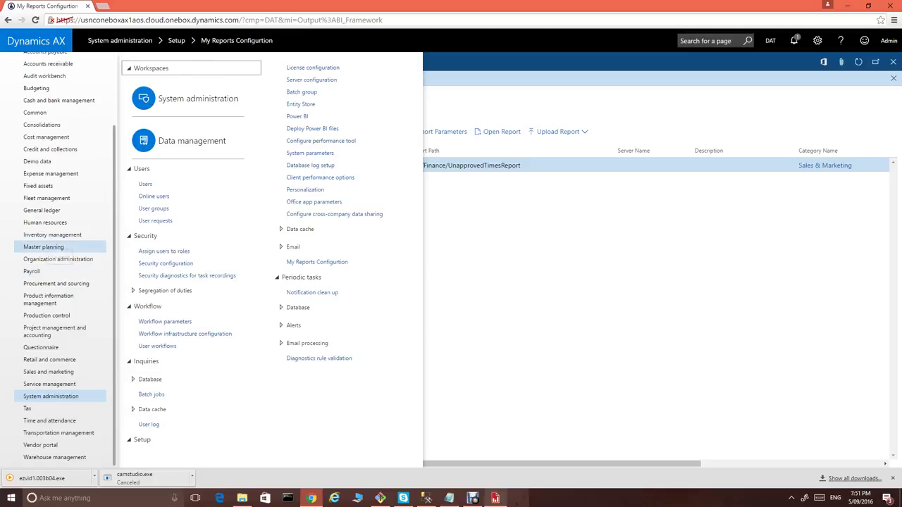
{"action": "scroll", "coordinate": [68, 255], "scroll_direction": "up", "scroll_amount": 3}
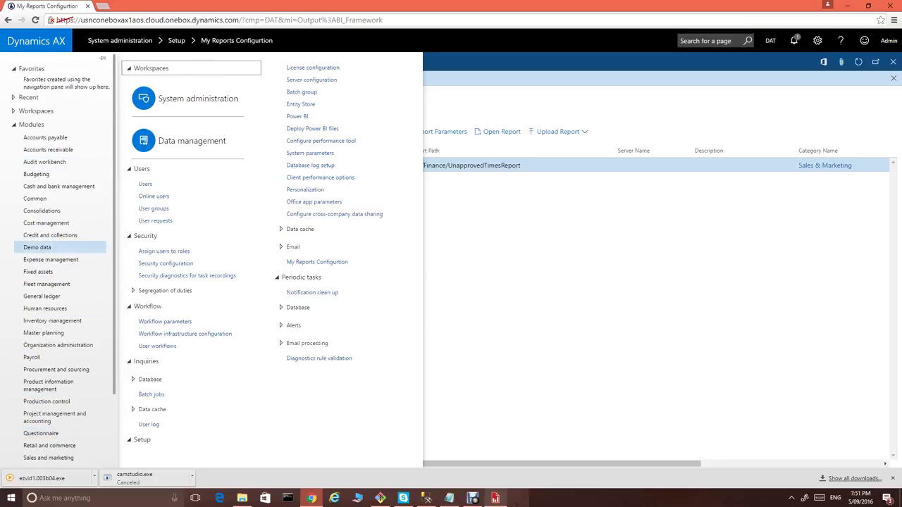
{"action": "left_click", "coordinate": [36, 111]}
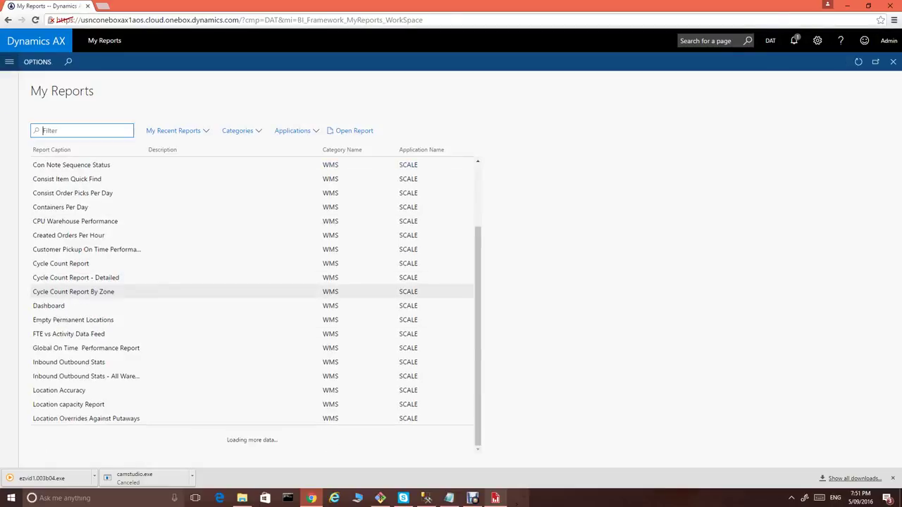
Filter the My Reports list by report caption "Un" and select UnapprovedTimesReport.
{"action": "scroll", "coordinate": [212, 291], "scroll_direction": "down", "scroll_amount": 7}
{"action": "scroll", "coordinate": [212, 291], "scroll_direction": "up", "scroll_amount": 15}
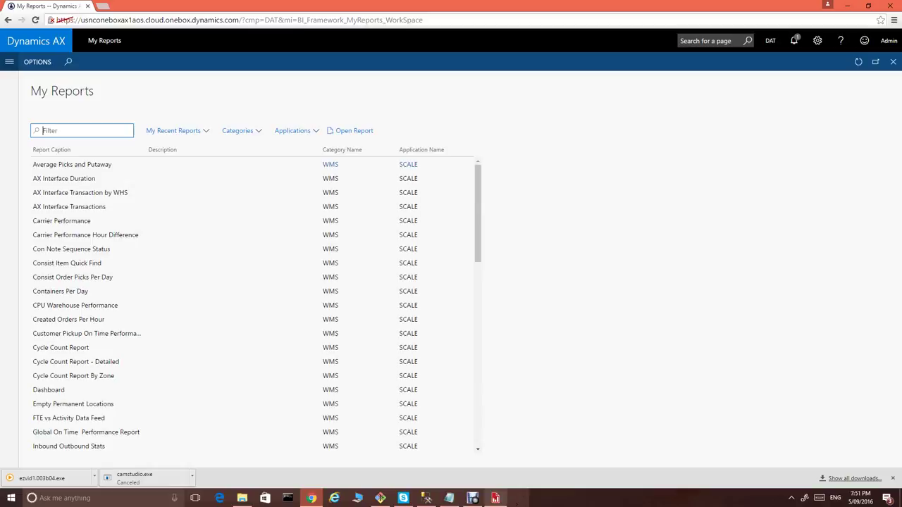
{"action": "type", "text": "Un"}
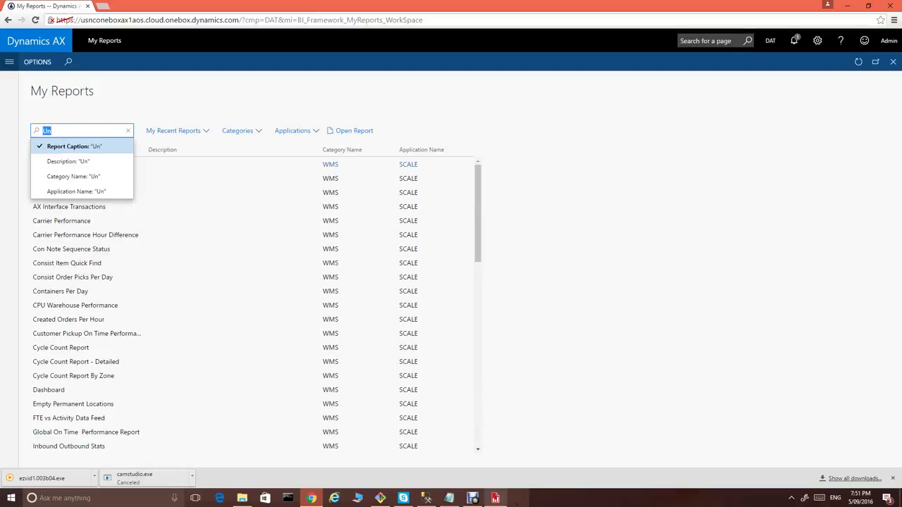
{"action": "key", "text": "Return"}
{"action": "left_click", "coordinate": [69, 164]}
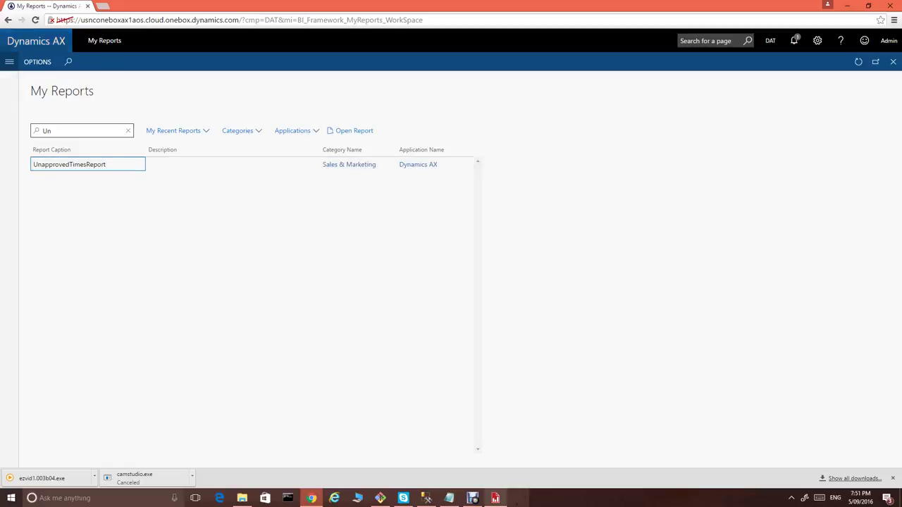
Return to My Reports Configurtion in System administration and filter its reports by "Un".
{"action": "left_click", "coordinate": [36, 41]}
{"action": "left_click", "coordinate": [9, 62]}
{"action": "scroll", "coordinate": [53, 347], "scroll_direction": "down", "scroll_amount": 10}
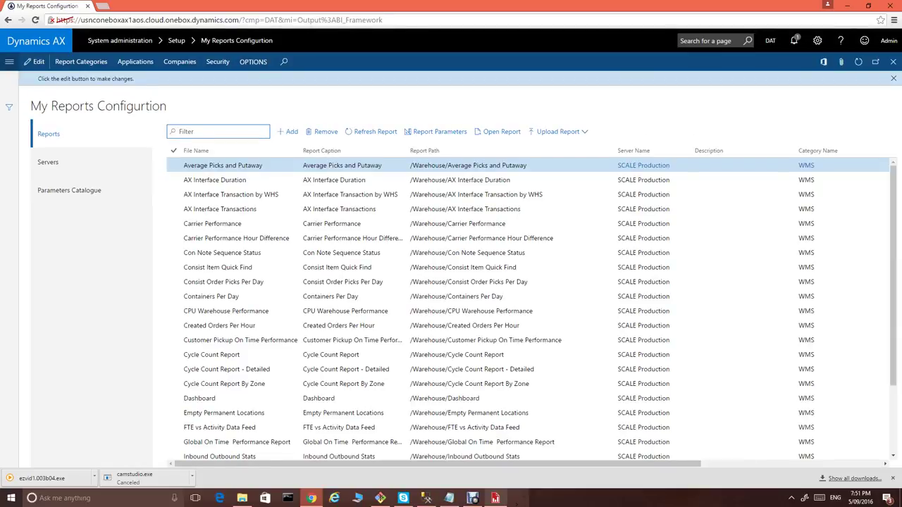
{"action": "type", "text": "Un"}
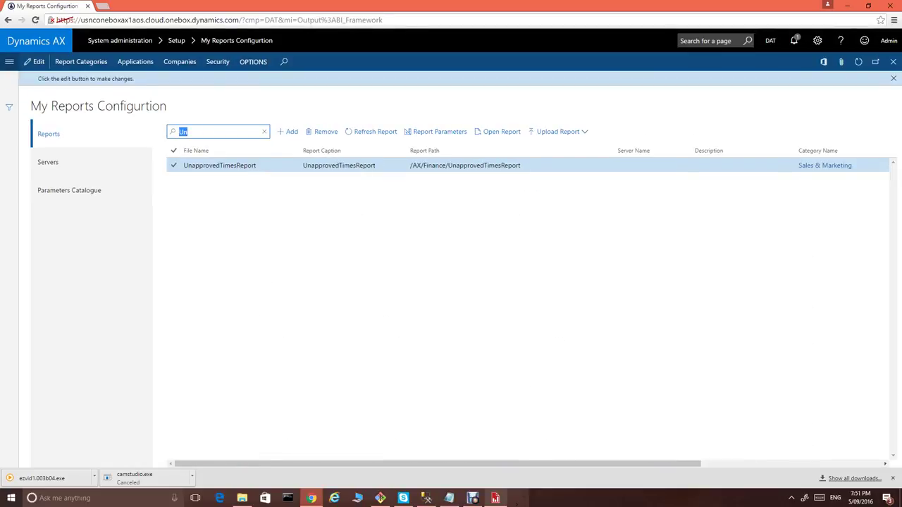
Change the report caption of UnapprovedTimesReport to "Unapproved Times Report".
{"action": "left_click", "coordinate": [381, 165]}
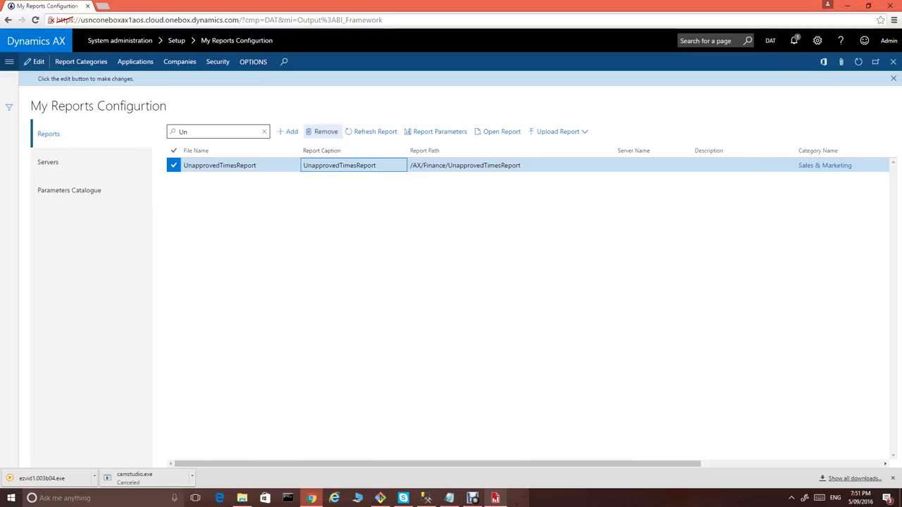
{"action": "left_click", "coordinate": [36, 61]}
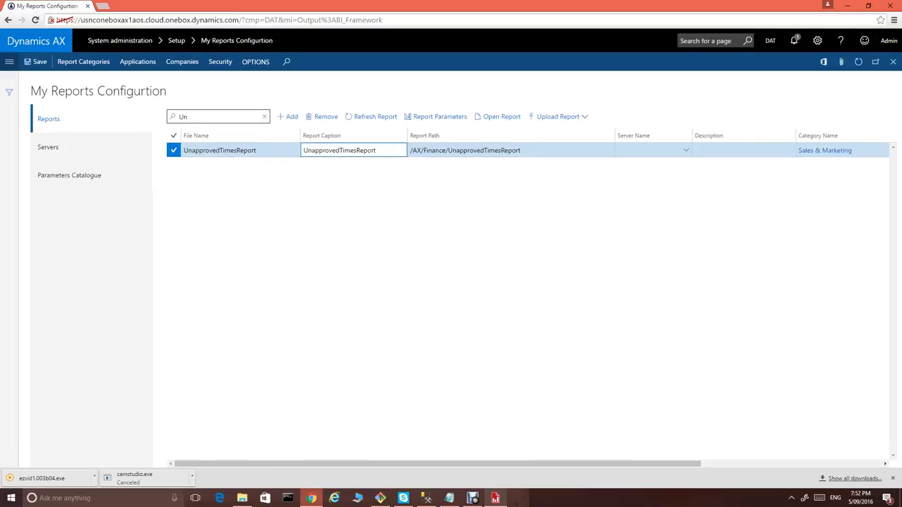
{"action": "key", "text": "Right"}
{"action": "key", "text": "Right"}
{"action": "key", "text": "Right"}
{"action": "key", "text": "Right"}
{"action": "key", "text": "Right"}
Go back to the My Reports workspace and filter the list by report caption "Un".
{"action": "left_click", "coordinate": [10, 62]}
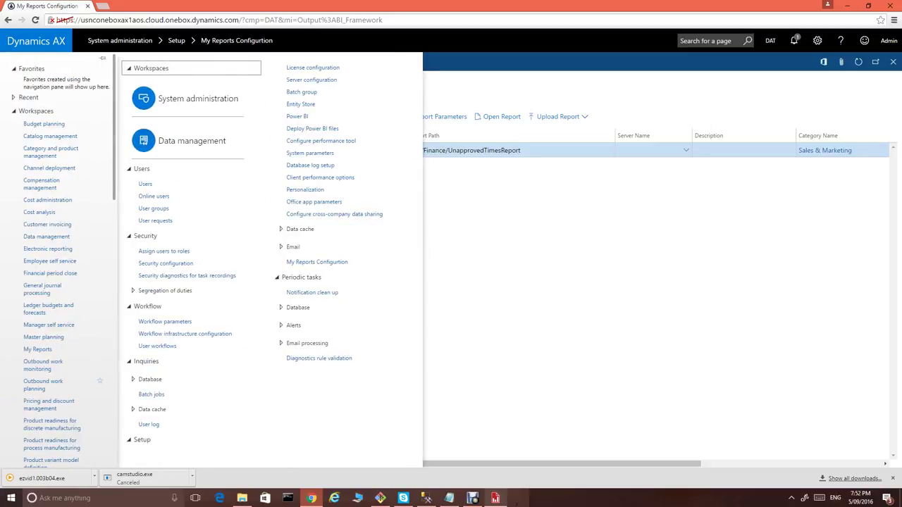
{"action": "left_click", "coordinate": [38, 350]}
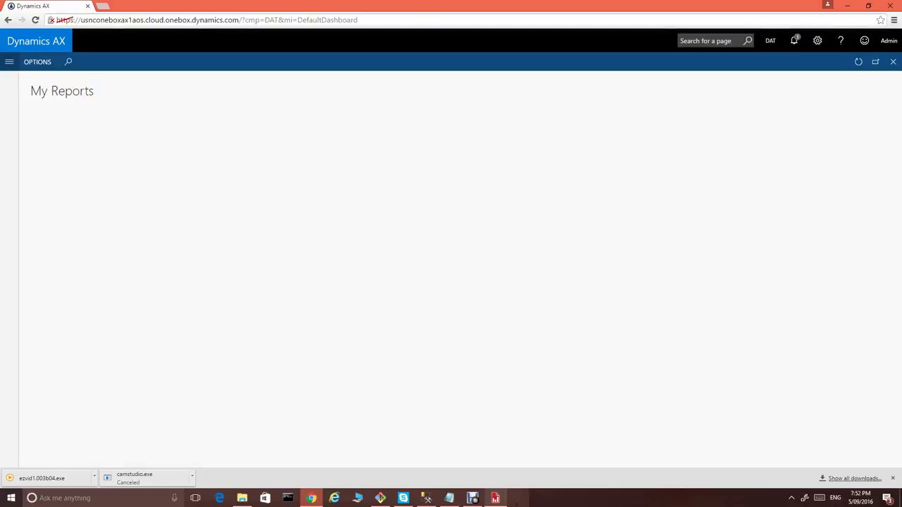
{"action": "type", "text": "U"}
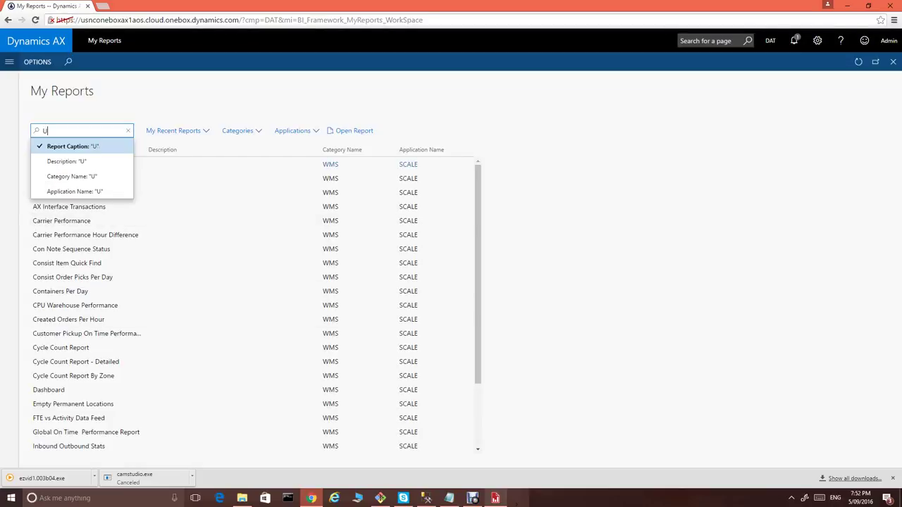
{"action": "type", "text": "n"}
{"action": "key", "text": "Return"}
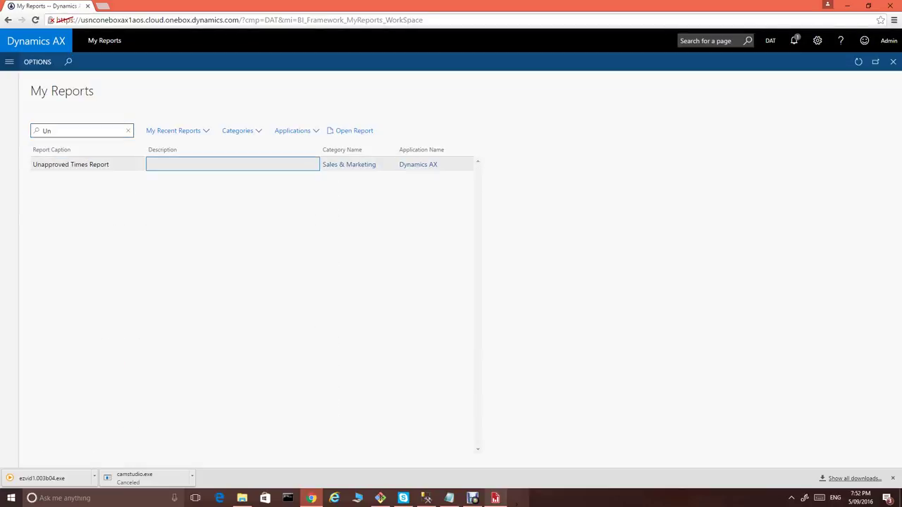
Open the Unapproved Times Report and look through its page.
{"action": "left_click", "coordinate": [351, 131]}
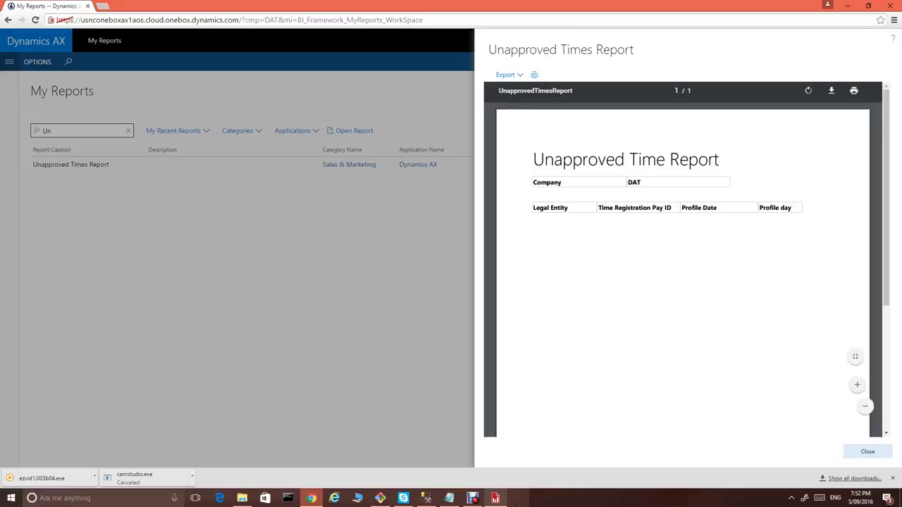
{"action": "scroll", "coordinate": [683, 259], "scroll_direction": "down", "scroll_amount": 5}
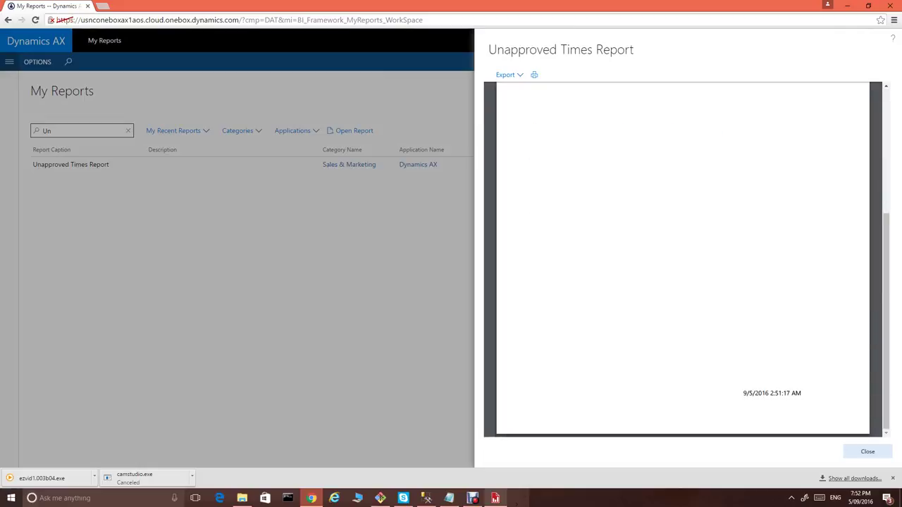
{"action": "scroll", "coordinate": [683, 260], "scroll_direction": "up", "scroll_amount": 5}
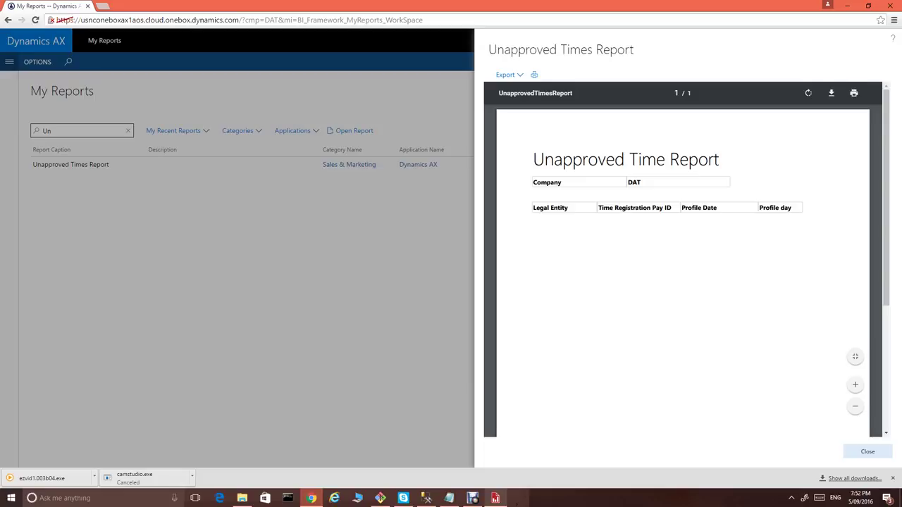
Close the report and switch the active company from DAT to m017 (SDI Australia).
{"action": "left_click", "coordinate": [868, 452]}
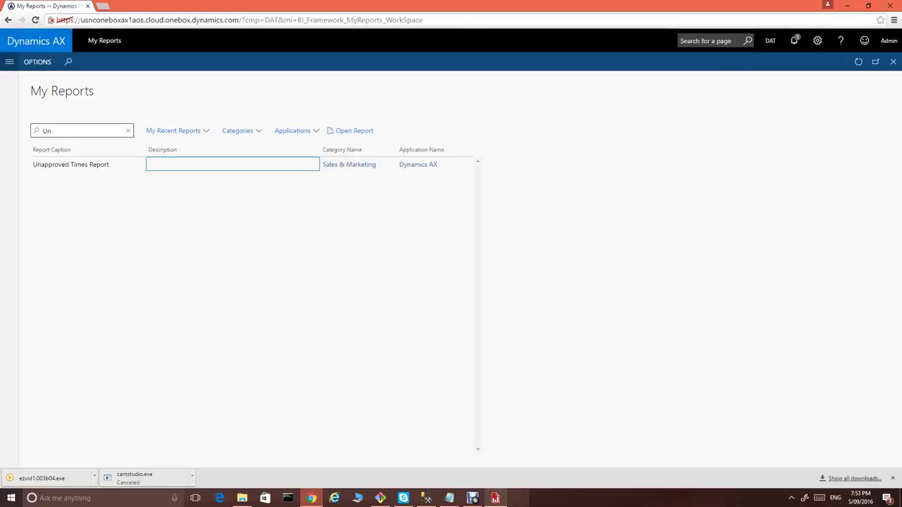
{"action": "left_click", "coordinate": [771, 41]}
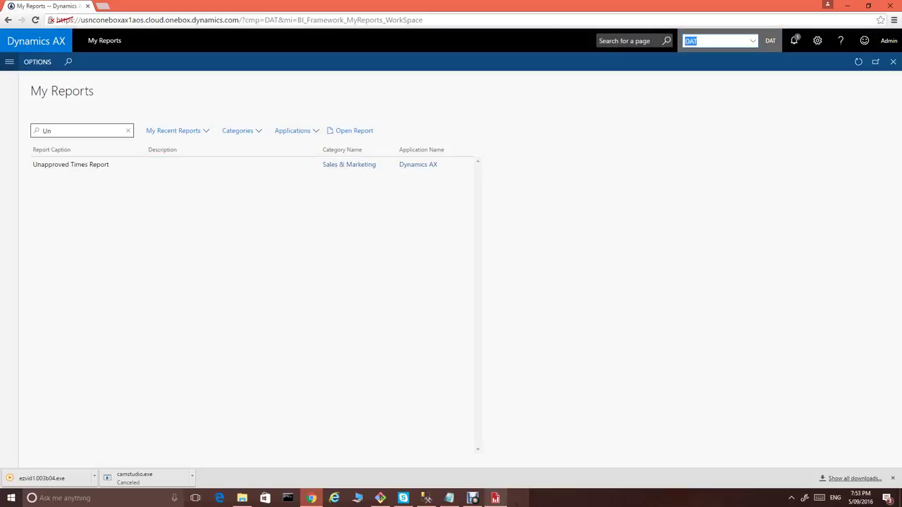
{"action": "left_click", "coordinate": [753, 41]}
{"action": "scroll", "coordinate": [748, 108], "scroll_direction": "down", "scroll_amount": 3}
{"action": "scroll", "coordinate": [745, 106], "scroll_direction": "down", "scroll_amount": 1}
{"action": "scroll", "coordinate": [745, 104], "scroll_direction": "up", "scroll_amount": 5}
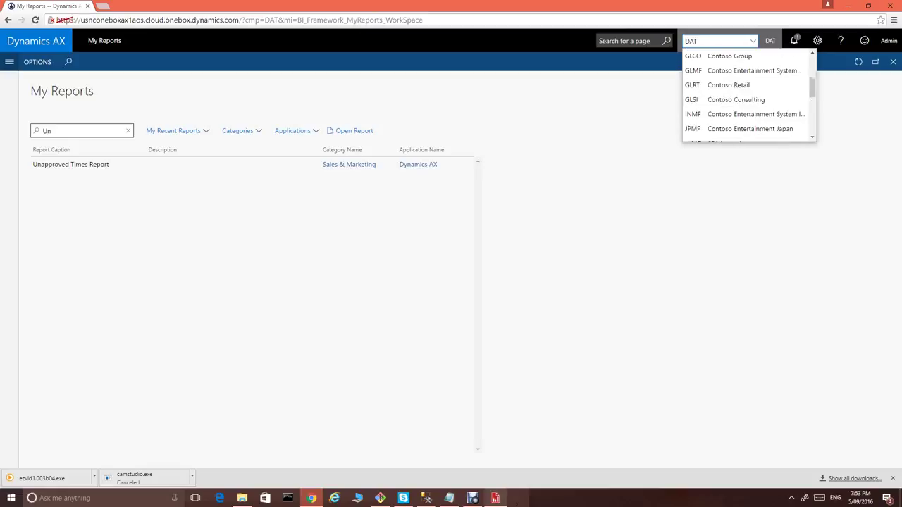
{"action": "scroll", "coordinate": [745, 100], "scroll_direction": "down", "scroll_amount": 5}
{"action": "scroll", "coordinate": [749, 100], "scroll_direction": "up", "scroll_amount": 5}
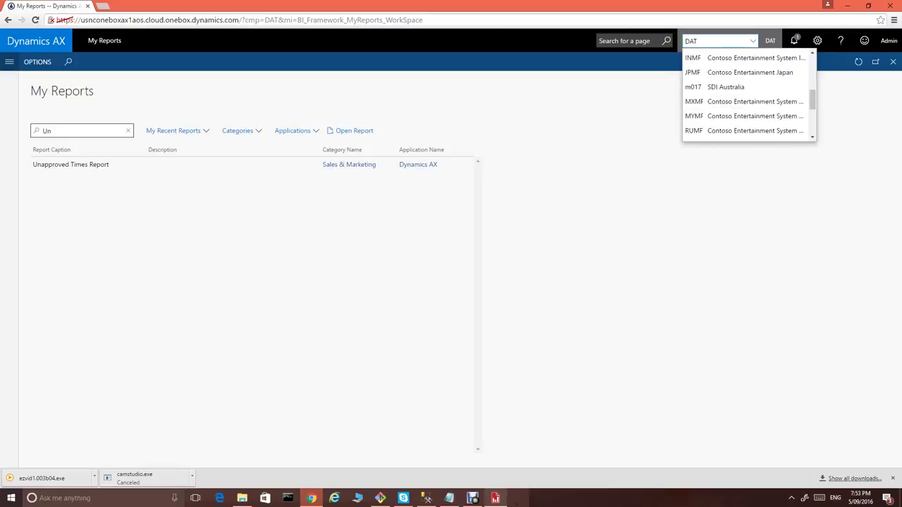
{"action": "scroll", "coordinate": [749, 114], "scroll_direction": "down", "scroll_amount": 1}
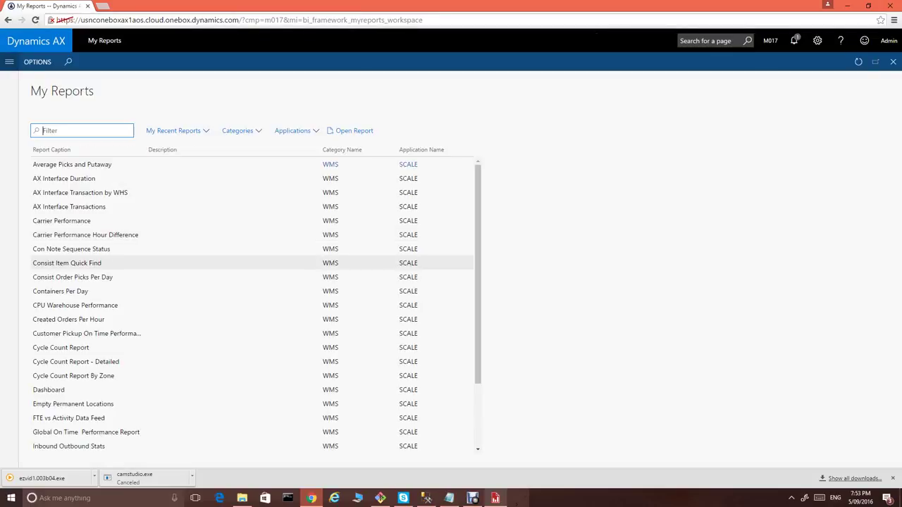
Filter the My Reports list by "Un" and run the Unapproved Times Report to the screen.
{"action": "type", "text": "Un"}
{"action": "key", "text": "Return"}
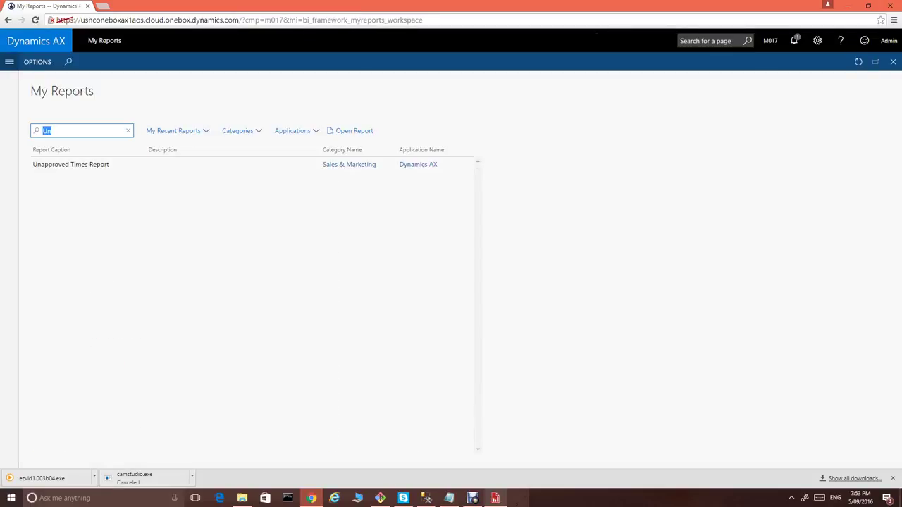
{"action": "left_click", "coordinate": [282, 165]}
{"action": "left_click", "coordinate": [351, 131]}
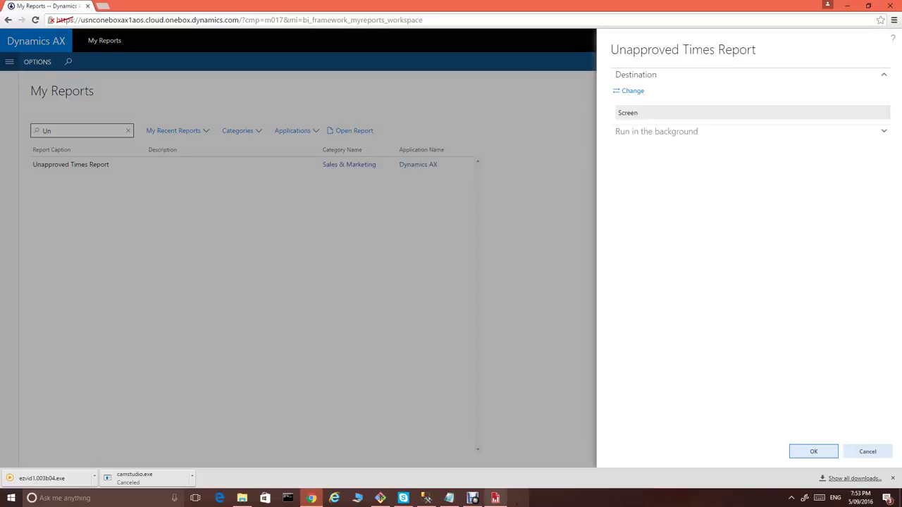
{"action": "left_click", "coordinate": [814, 452]}
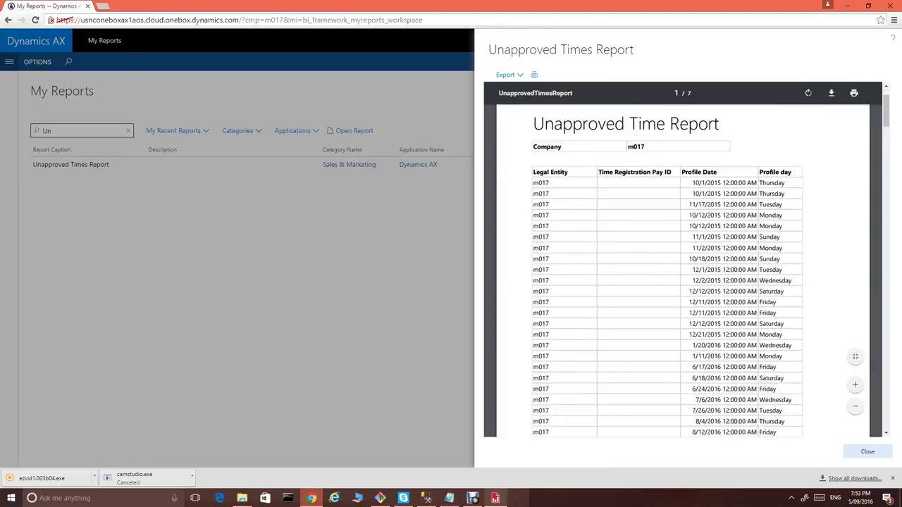
Look through the pages of the Unapproved Times Report for company m017, and close it.
{"action": "scroll", "coordinate": [683, 271], "scroll_direction": "down", "scroll_amount": 20}
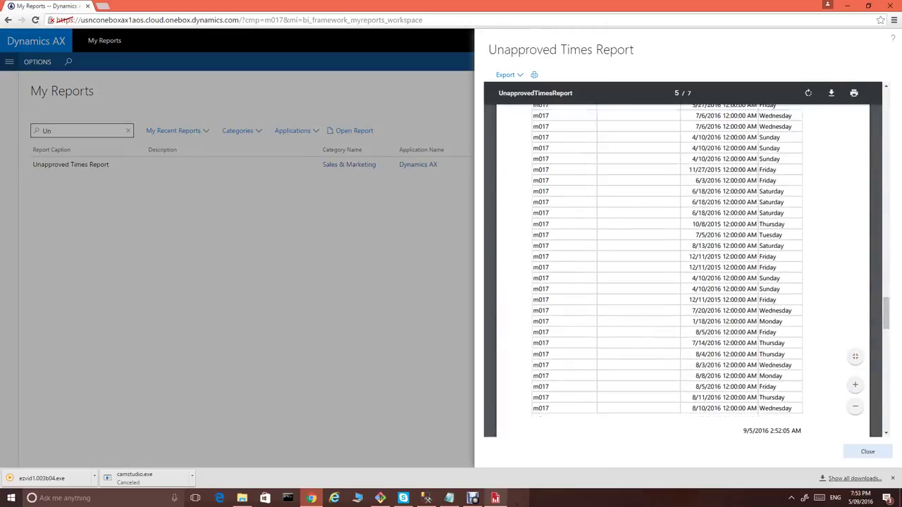
{"action": "scroll", "coordinate": [683, 271], "scroll_direction": "up", "scroll_amount": 20}
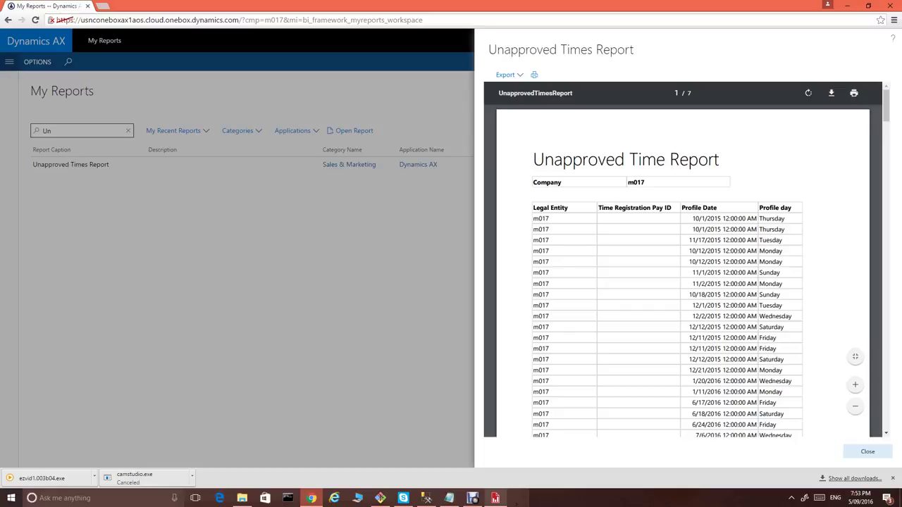
{"action": "scroll", "coordinate": [683, 272], "scroll_direction": "down", "scroll_amount": 20}
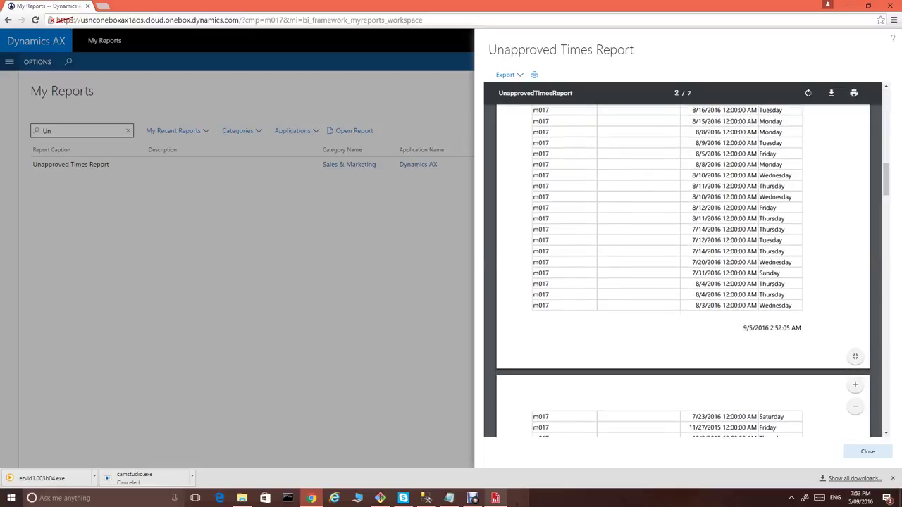
{"action": "scroll", "coordinate": [683, 271], "scroll_direction": "up", "scroll_amount": 20}
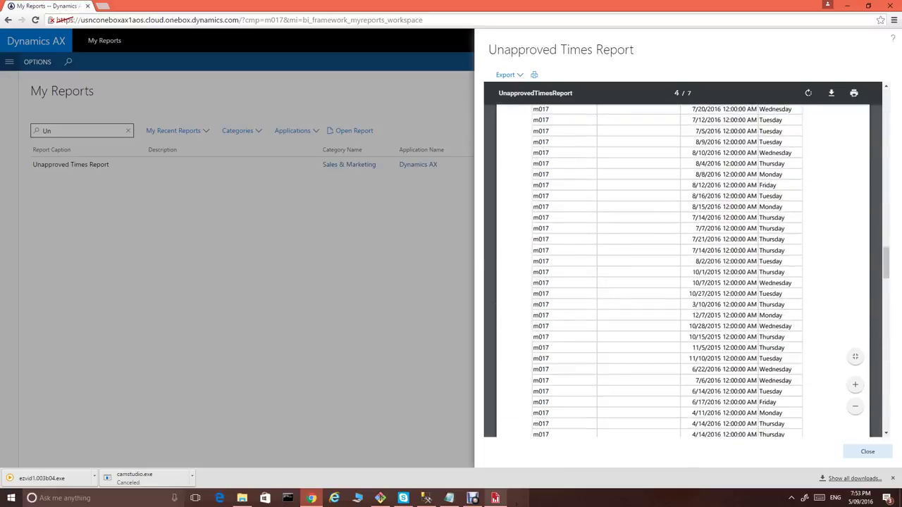
{"action": "scroll", "coordinate": [683, 272], "scroll_direction": "up", "scroll_amount": 5}
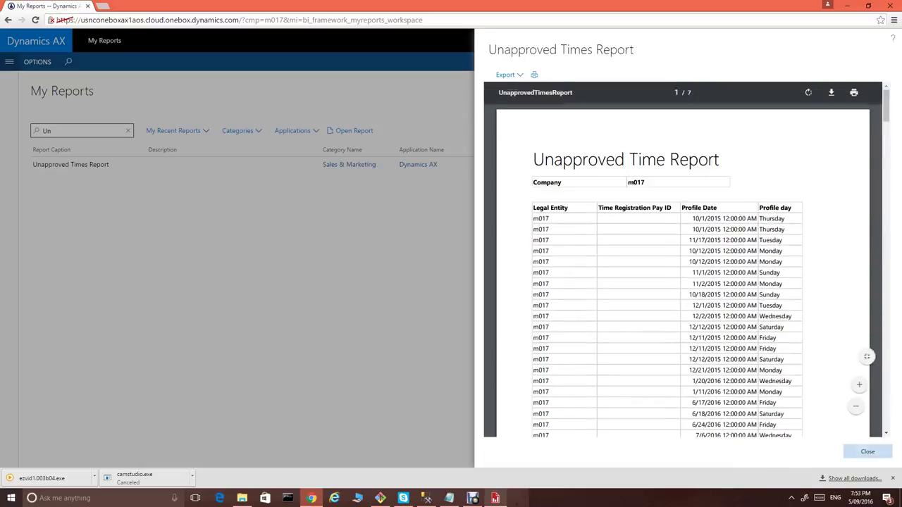
{"action": "left_click", "coordinate": [868, 452]}
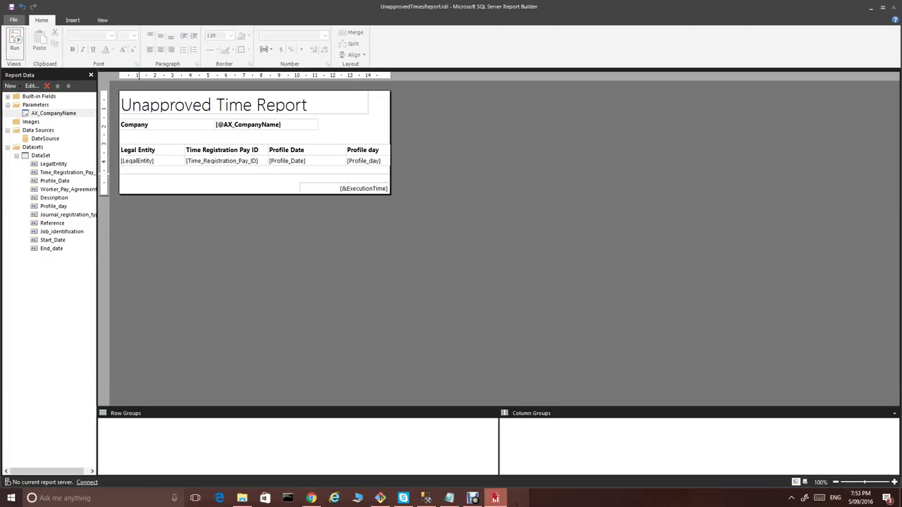
In Report Builder, start a new dataset named ProfileDate, embedded in the report and using the DateSource data source.
{"action": "left_click_drag", "start_coordinate": [97, 196], "coordinate": [160, 196]}
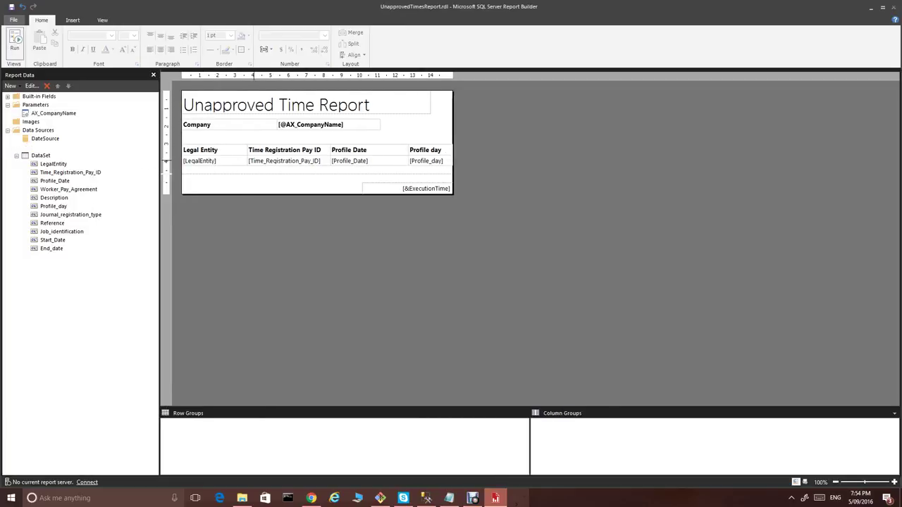
{"action": "right_click", "coordinate": [32, 146]}
{"action": "left_click", "coordinate": [72, 152]}
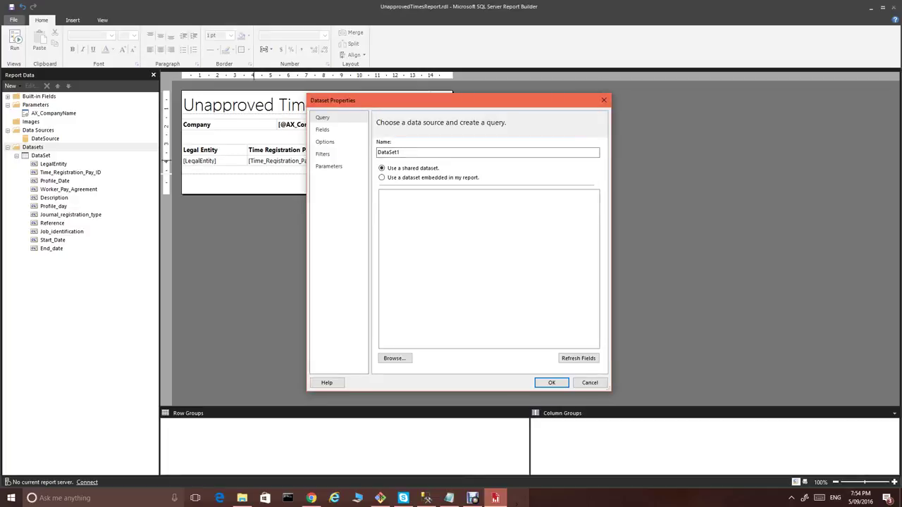
{"action": "double_click", "coordinate": [388, 152]}
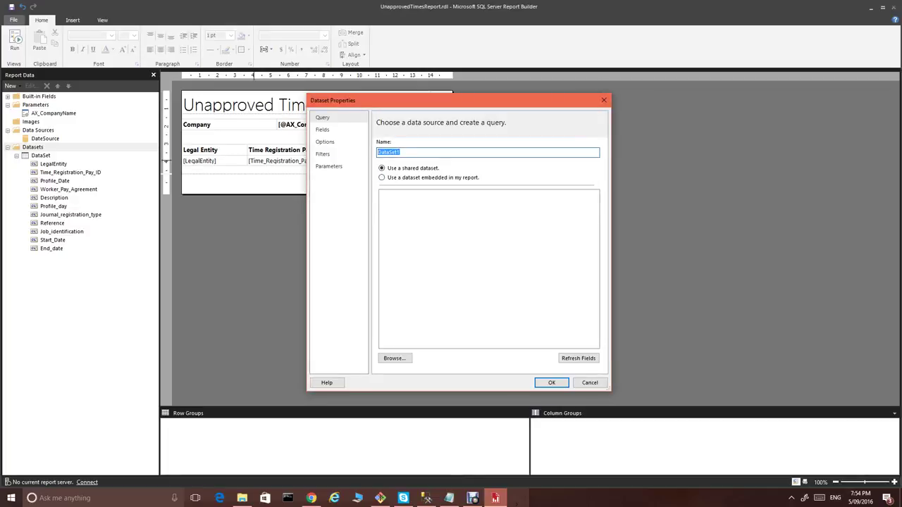
{"action": "type", "text": "ProfileDate"}
{"action": "left_click", "coordinate": [382, 178]}
{"action": "left_click", "coordinate": [447, 206]}
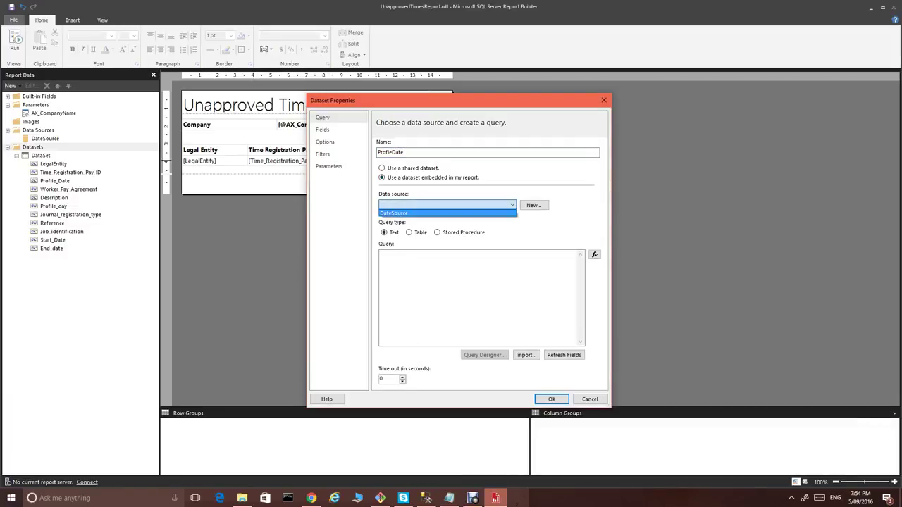
{"action": "left_click", "coordinate": [423, 213]}
{"action": "left_click", "coordinate": [451, 282]}
{"action": "type", "text": "see"}
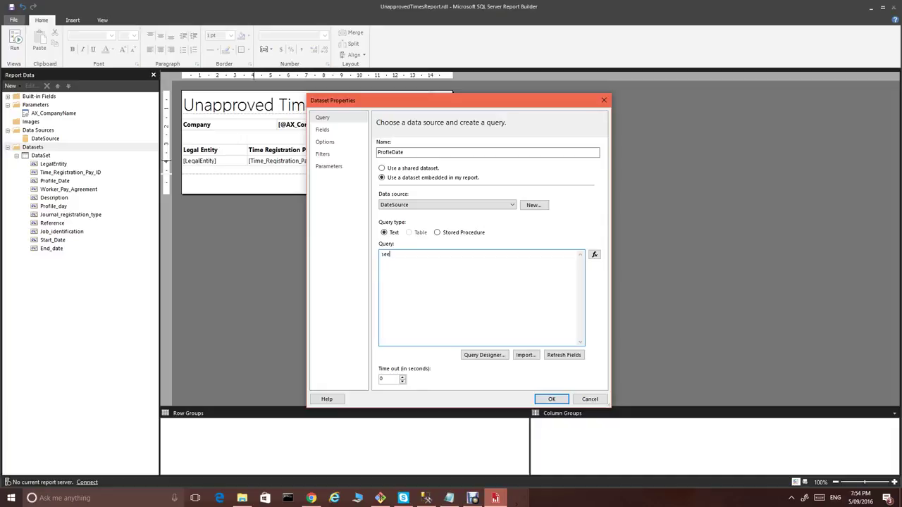
{"action": "key", "text": "BackSpace"}
{"action": "key", "text": "BackSpace"}
{"action": "type", "text": "elect"}
In SQL Server Management Studio, reduce the query to SELECT [Profile Day] from [dbo].[OR_HR_UnapprovedTimes] and execute it.
{"action": "left_click", "coordinate": [426, 499]}
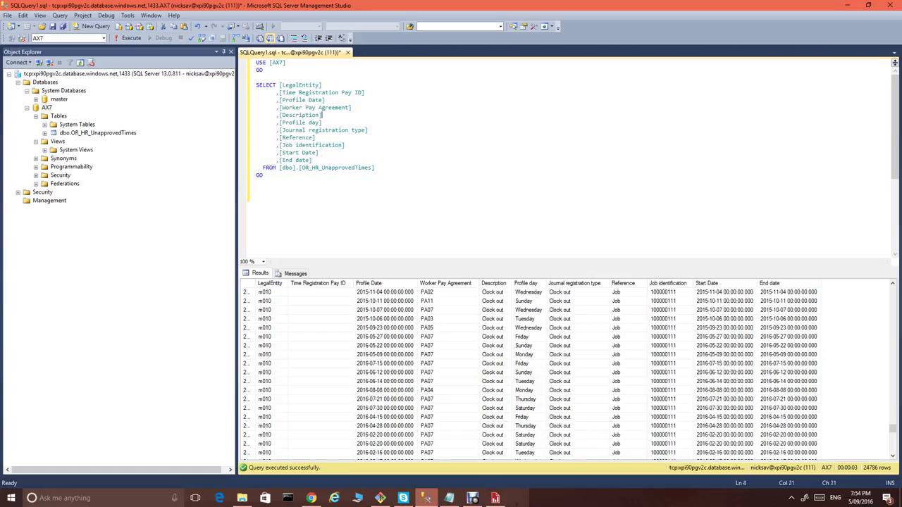
{"action": "left_click_drag", "start_coordinate": [375, 168], "coordinate": [283, 85]}
{"action": "key", "text": "BackSpace"}
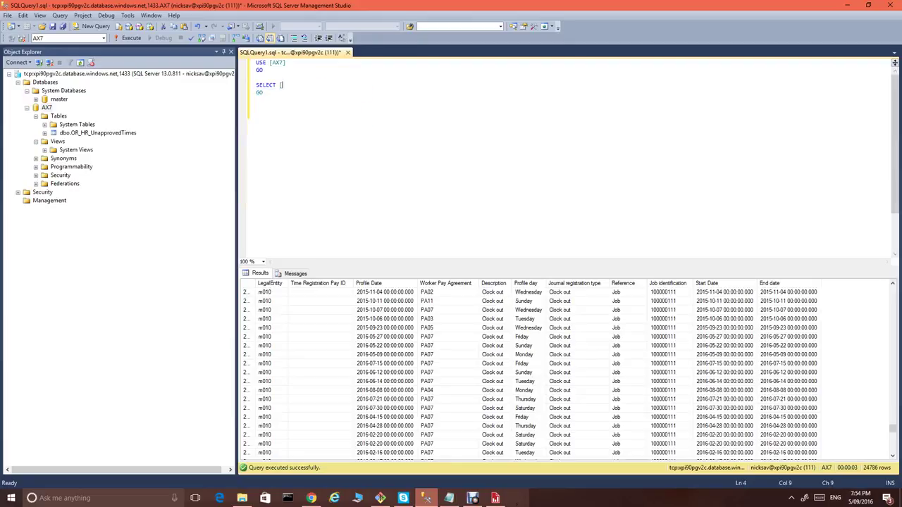
{"action": "key", "text": "BackSpace"}
{"action": "key", "text": "Delete"}
{"action": "key", "text": "Delete"}
{"action": "type", "text": "profileda"}
{"action": "key", "text": "BackSpace"}
{"action": "key", "text": "BackSpace"}
{"action": "key", "text": "BackSpace"}
{"action": "key", "text": "BackSpace"}
{"action": "key", "text": "BackSpace"}
{"action": "key", "text": "BackSpace"}
{"action": "key", "text": "BackSpace"}
{"action": "key", "text": "BackSpace"}
{"action": "key", "text": "BackSpace"}
{"action": "type", "text": "[Profile Day] from"}
{"action": "left_click_drag", "start_coordinate": [98, 133], "coordinate": [259, 93]}
{"action": "left_click", "coordinate": [353, 92]}
{"action": "left_click", "coordinate": [129, 38]}
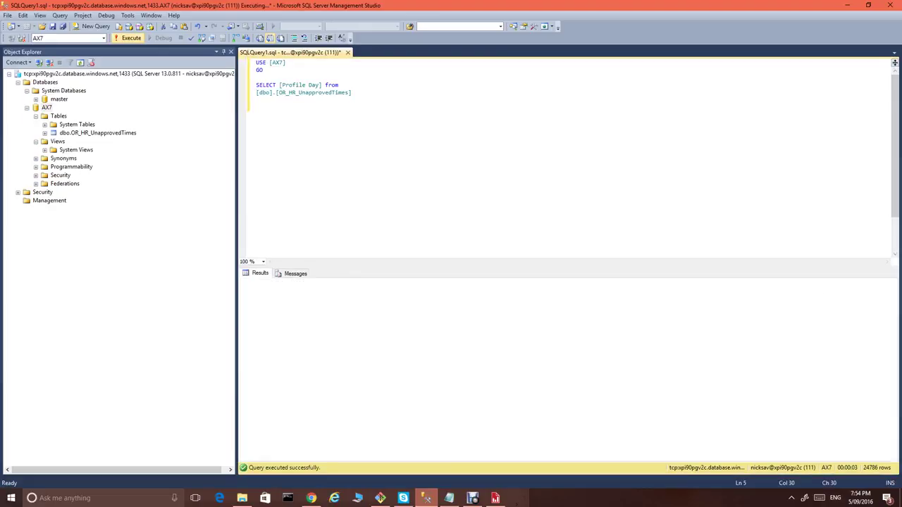
Add the line group by [Profile Day] below the table name and execute the SELECT statement.
{"action": "left_click", "coordinate": [257, 107]}
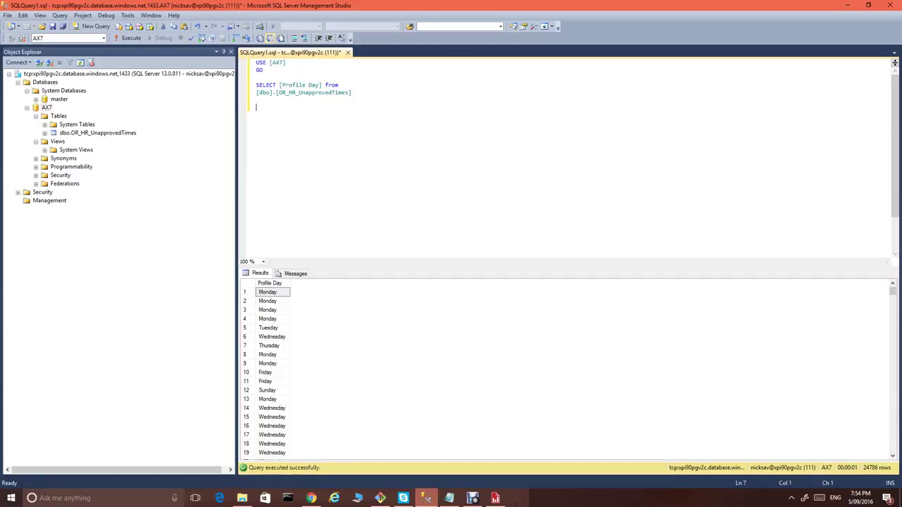
{"action": "type", "text": "group by"}
{"action": "left_click_drag", "start_coordinate": [323, 84], "coordinate": [280, 85]}
{"action": "key", "text": "ctrl+c"}
{"action": "left_click", "coordinate": [285, 100]}
{"action": "key", "text": "ctrl+v"}
{"action": "key", "text": "shift+Up"}
{"action": "key", "text": "shift+Up"}
{"action": "key", "text": "shift+Up"}
{"action": "key", "text": "F5"}
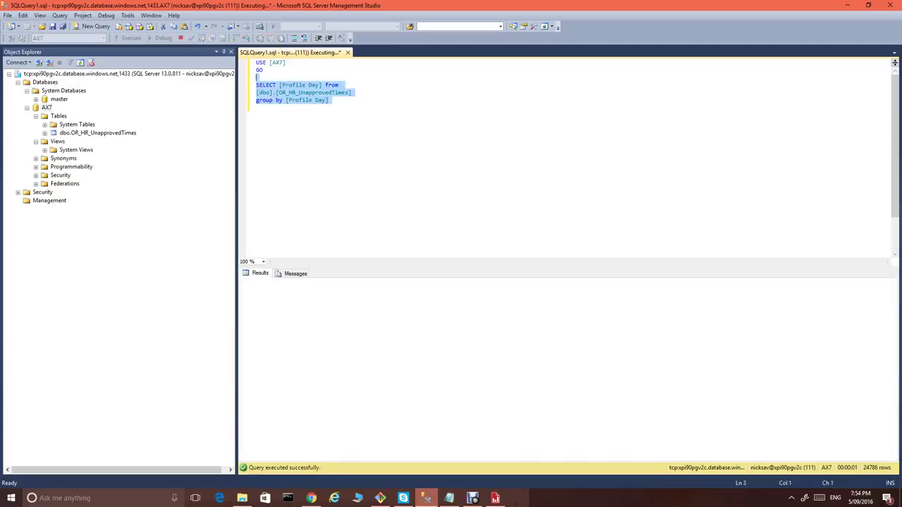
Add the line order by [Profile Day] to the end of the query and execute it.
{"action": "left_click", "coordinate": [329, 100]}
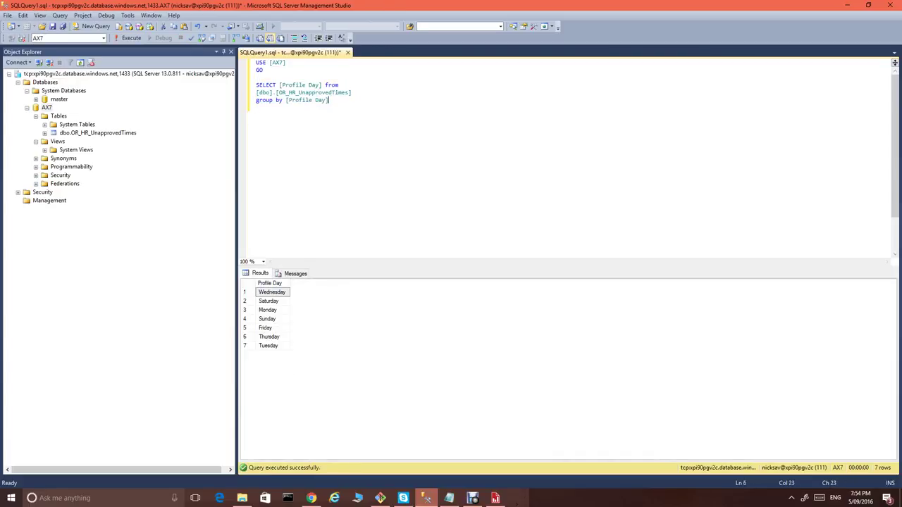
{"action": "key", "text": "Return"}
{"action": "type", "text": "sort by"}
{"action": "key", "text": "BackSpace"}
{"action": "key", "text": "BackSpace"}
{"action": "key", "text": "BackSpace"}
{"action": "key", "text": "BackSpace"}
{"action": "key", "text": "BackSpace"}
{"action": "key", "text": "BackSpace"}
{"action": "key", "text": "BackSpace"}
{"action": "key", "text": "BackSpace"}
{"action": "type", "text": "order by"}
{"action": "left_click_drag", "start_coordinate": [322, 85], "coordinate": [280, 85]}
{"action": "key", "text": "ctrl+c"}
{"action": "left_click", "coordinate": [286, 108]}
{"action": "key", "text": "ctrl+v"}
{"action": "left_click", "coordinate": [129, 38]}
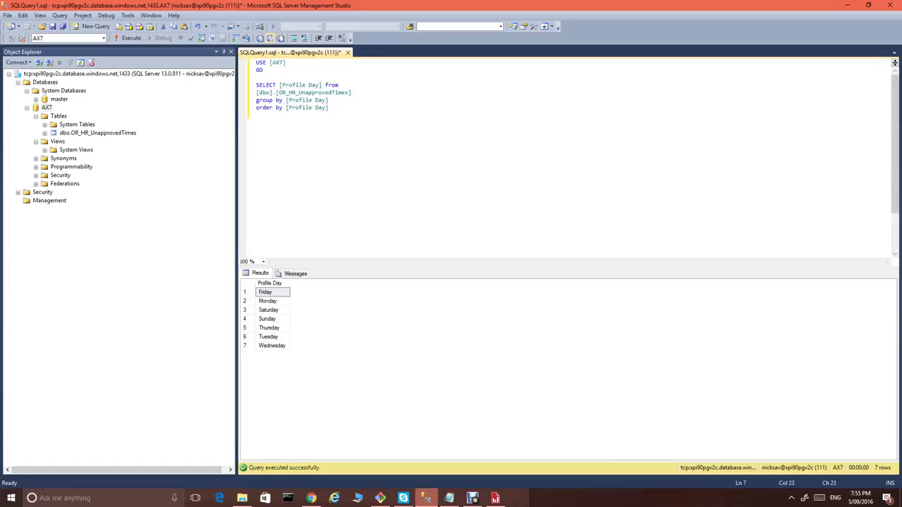
Copy the finished SELECT statement and replace the ProfileDate dataset's query with it in Report Builder.
{"action": "left_click_drag", "start_coordinate": [329, 108], "coordinate": [256, 85]}
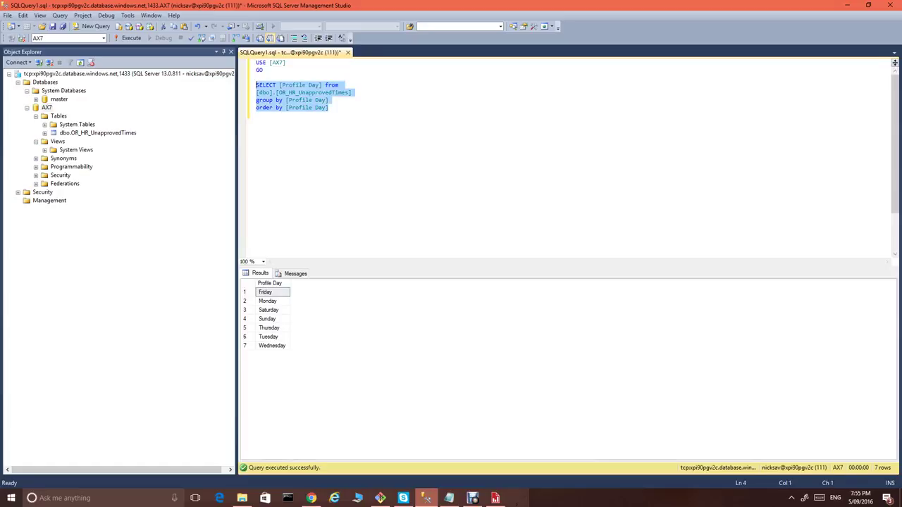
{"action": "key", "text": "ctrl+c"}
{"action": "left_click", "coordinate": [496, 498]}
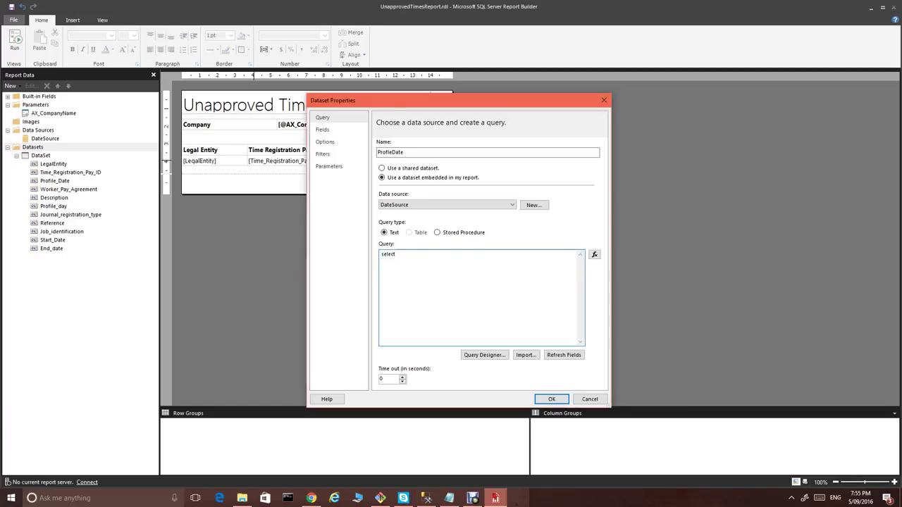
{"action": "key", "text": "ctrl+a"}
{"action": "key", "text": "ctrl+v"}
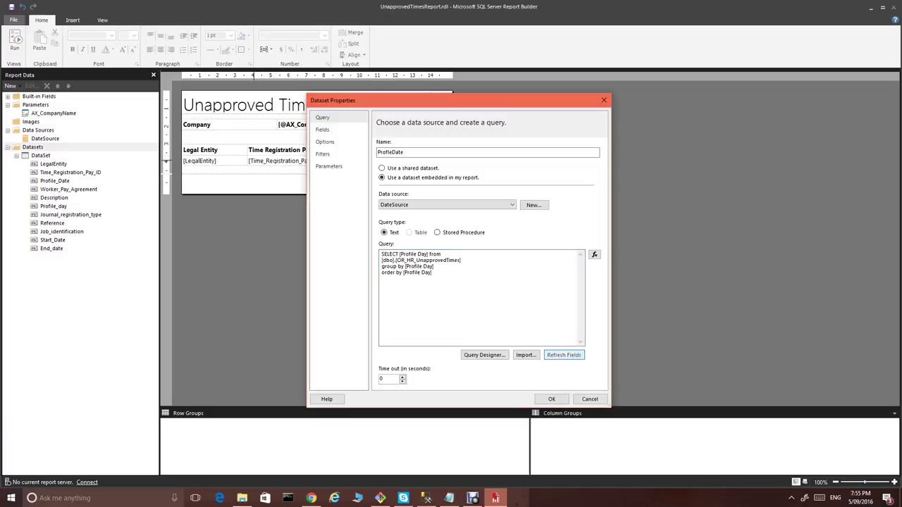
Review the pasted query text and accept the dataset properties to add ProfileDate to the report's datasets.
{"action": "left_click", "coordinate": [381, 379]}
{"action": "left_click", "coordinate": [434, 274]}
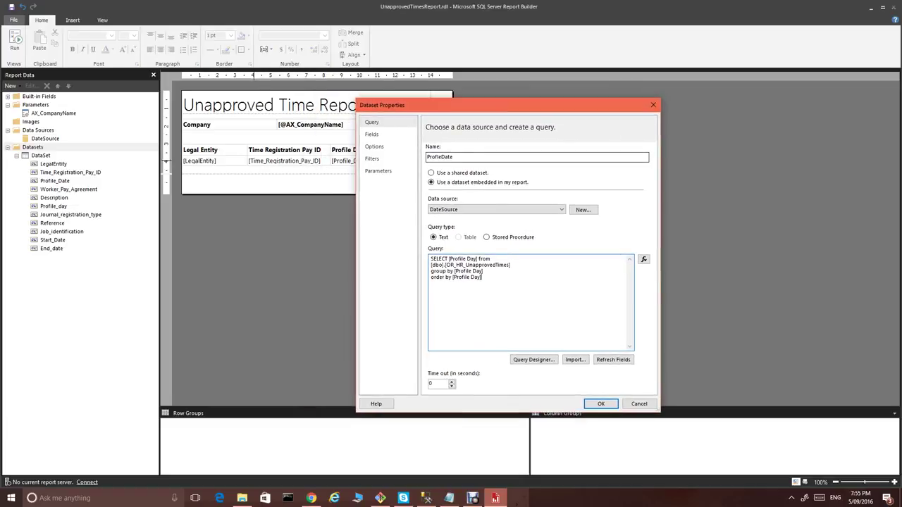
{"action": "key", "text": "ctrl+a"}
{"action": "left_click", "coordinate": [484, 277]}
{"action": "key", "text": "ctrl+a"}
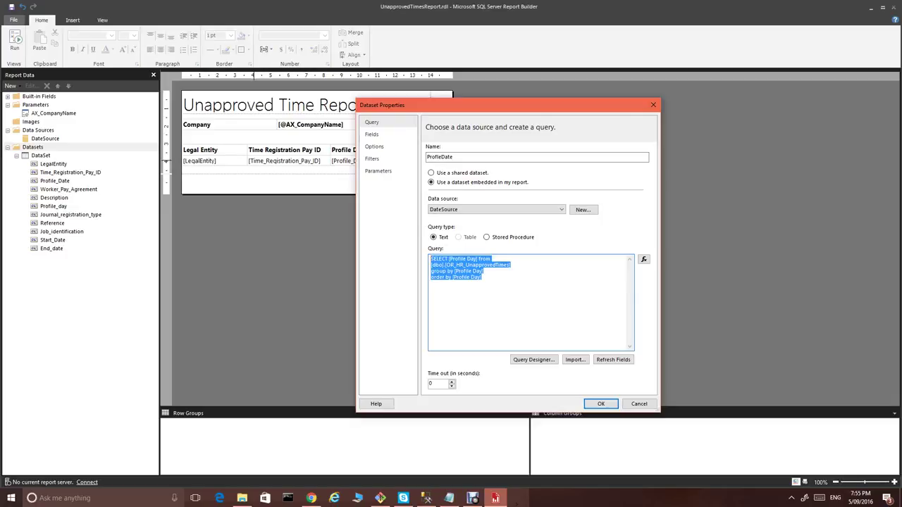
{"action": "left_click_drag", "start_coordinate": [487, 105], "coordinate": [428, 71]}
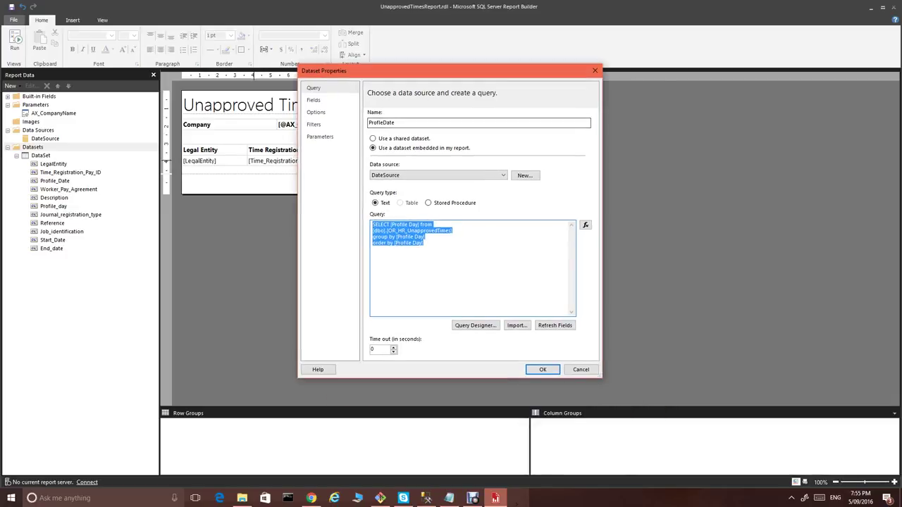
{"action": "left_click", "coordinate": [424, 243]}
{"action": "key", "text": "ctrl+a"}
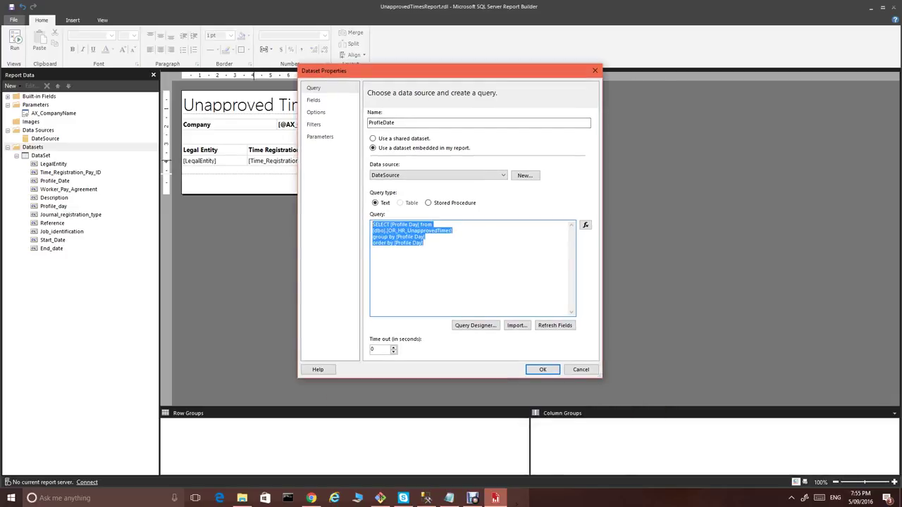
{"action": "left_click", "coordinate": [425, 243]}
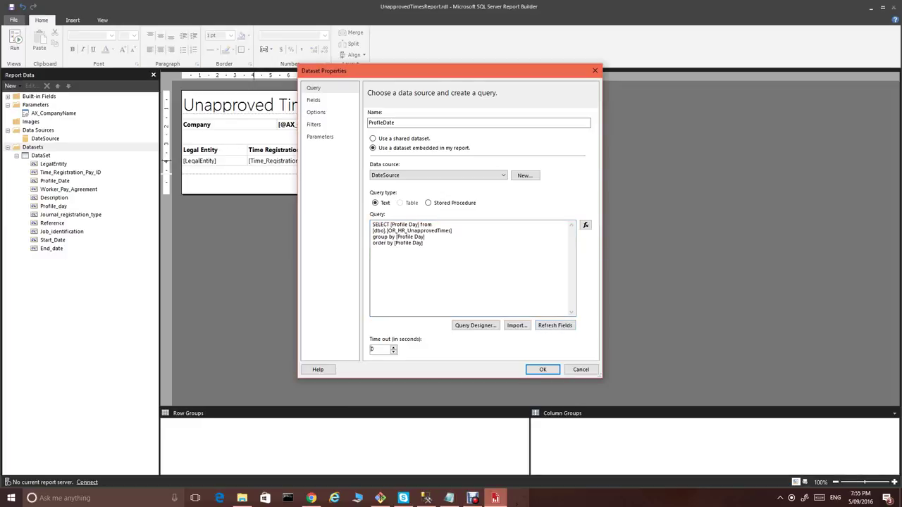
{"action": "left_click", "coordinate": [543, 369]}
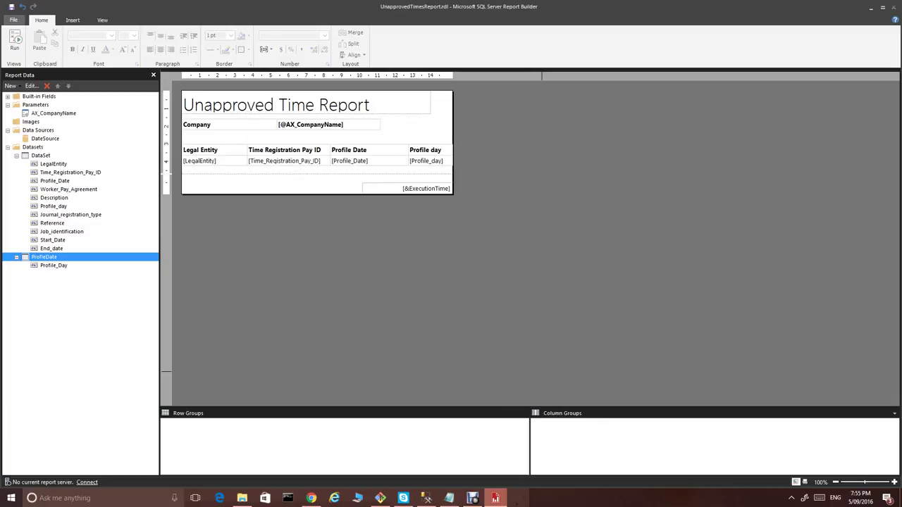
Add a new report parameter and name it ProfileDay.
{"action": "right_click", "coordinate": [34, 103]}
{"action": "left_click", "coordinate": [29, 114]}
{"action": "right_click", "coordinate": [45, 104]}
{"action": "left_click", "coordinate": [79, 111]}
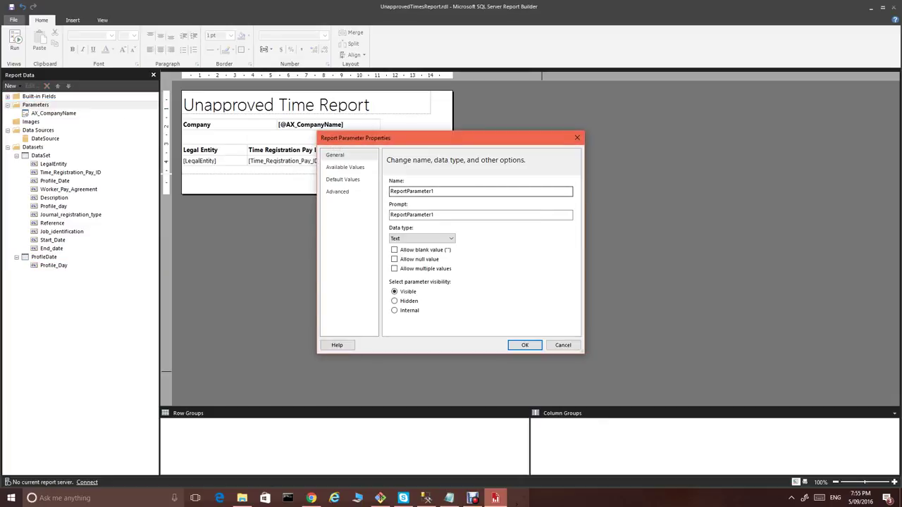
{"action": "double_click", "coordinate": [413, 191]}
{"action": "type", "text": "Pro"}
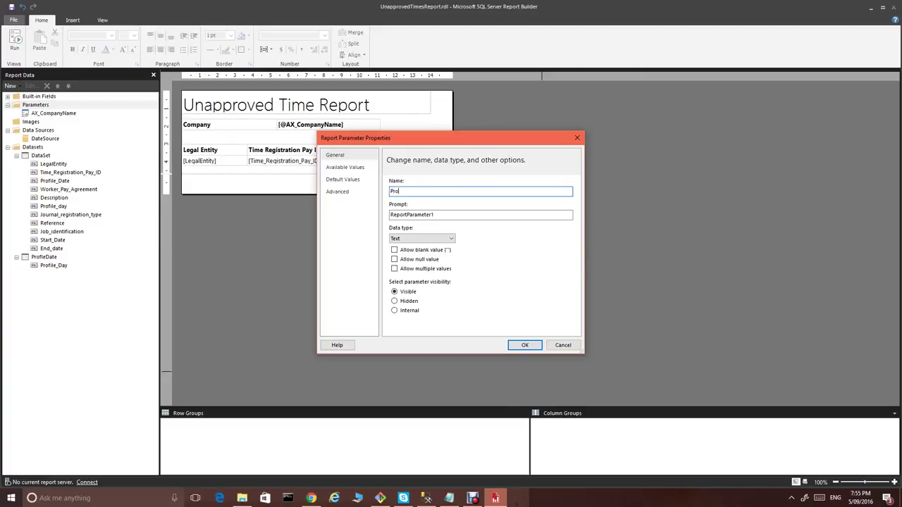
{"action": "type", "text": "file Day"}
{"action": "key", "text": "Left"}
{"action": "key", "text": "Left"}
{"action": "key", "text": "Left"}
{"action": "key", "text": "BackSpace"}
Set the parameter's prompt to Profile Day and allow blank and multiple values.
{"action": "key", "text": "Tab"}
{"action": "key", "text": "shift+Tab"}
{"action": "key", "text": "ctrl+c"}
{"action": "key", "text": "Tab"}
{"action": "key", "text": "ctrl+v"}
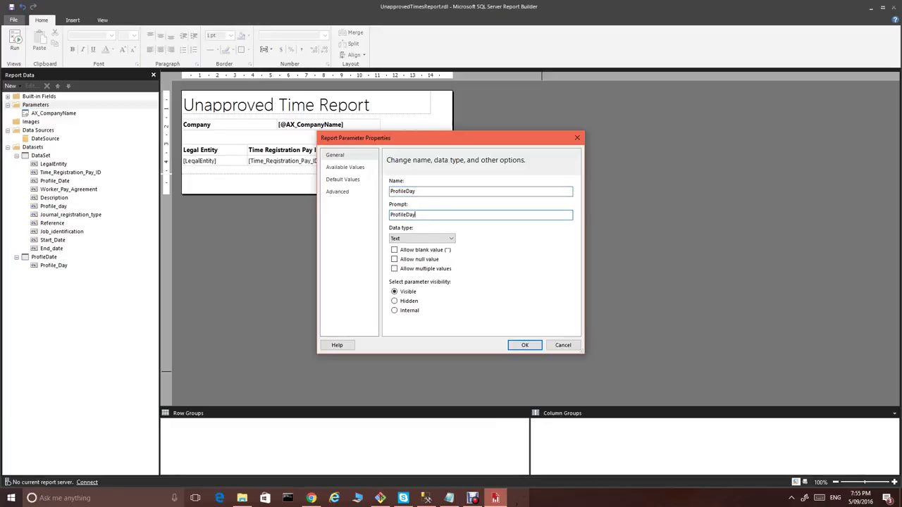
{"action": "key", "text": "Left"}
{"action": "key", "text": "Left"}
{"action": "key", "text": "BackSpace"}
{"action": "key", "text": "ctrl+z"}
{"action": "key", "text": "Left"}
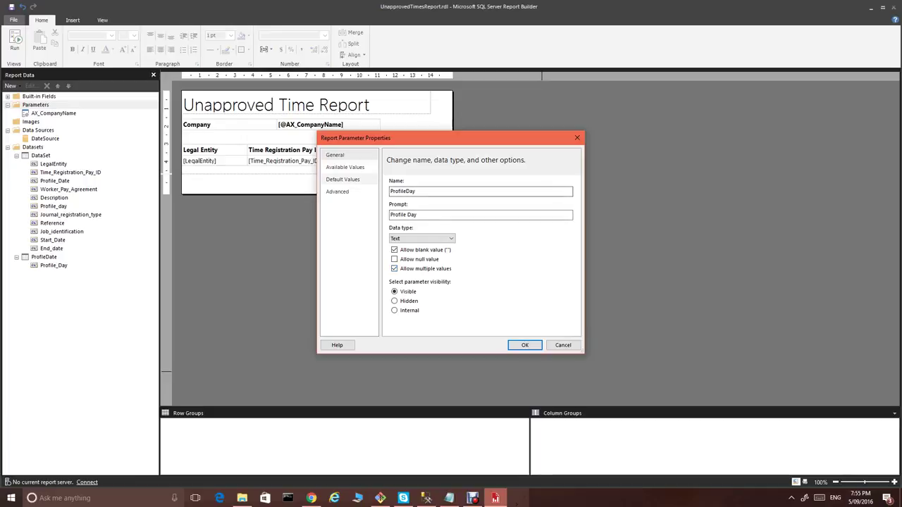
Take the parameter's available values from the ProfileDate dataset query, with Profile_Day as value and label field, and accept the parameter.
{"action": "left_click", "coordinate": [345, 168]}
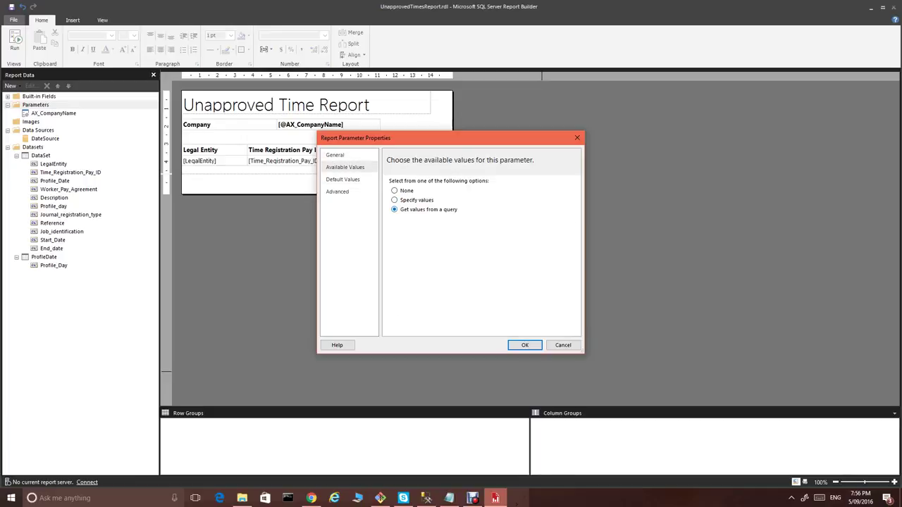
{"action": "left_click", "coordinate": [480, 239]}
{"action": "left_click", "coordinate": [465, 255]}
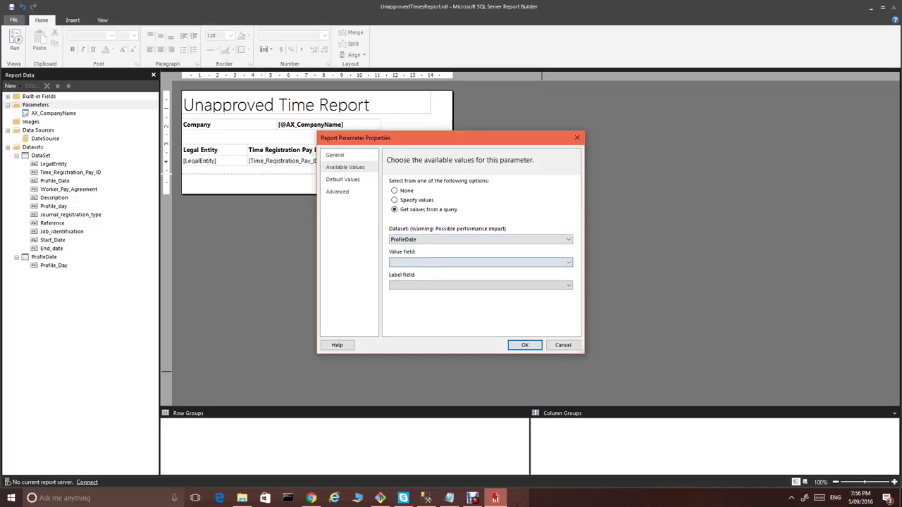
{"action": "left_click", "coordinate": [451, 263]}
{"action": "left_click", "coordinate": [435, 272]}
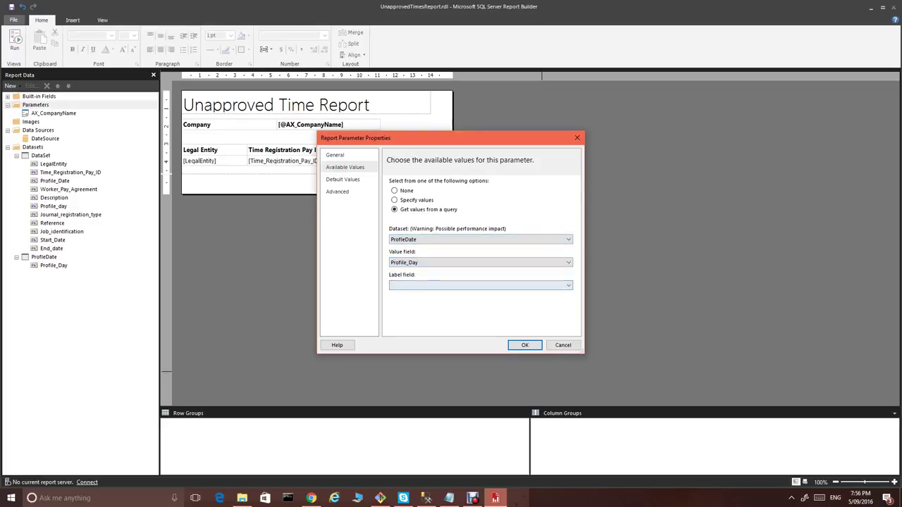
{"action": "left_click", "coordinate": [437, 285]}
{"action": "left_click", "coordinate": [437, 294]}
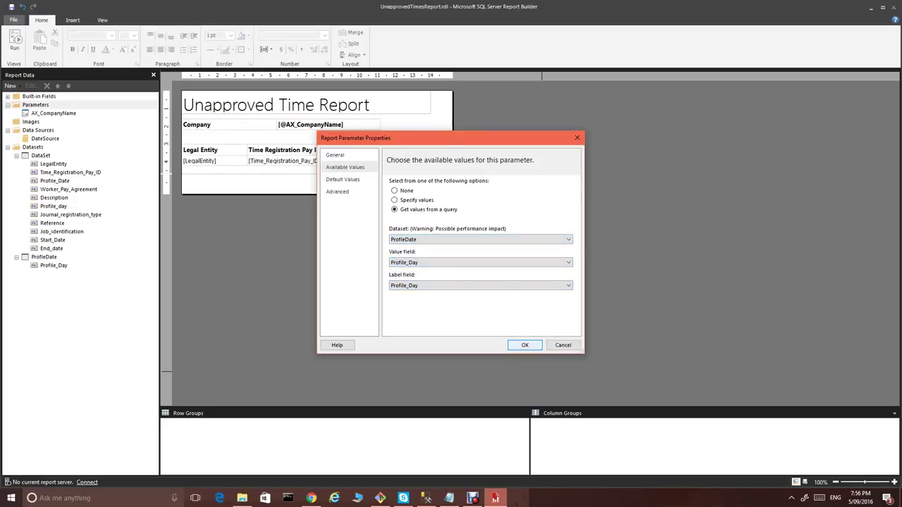
{"action": "key", "text": "Return"}
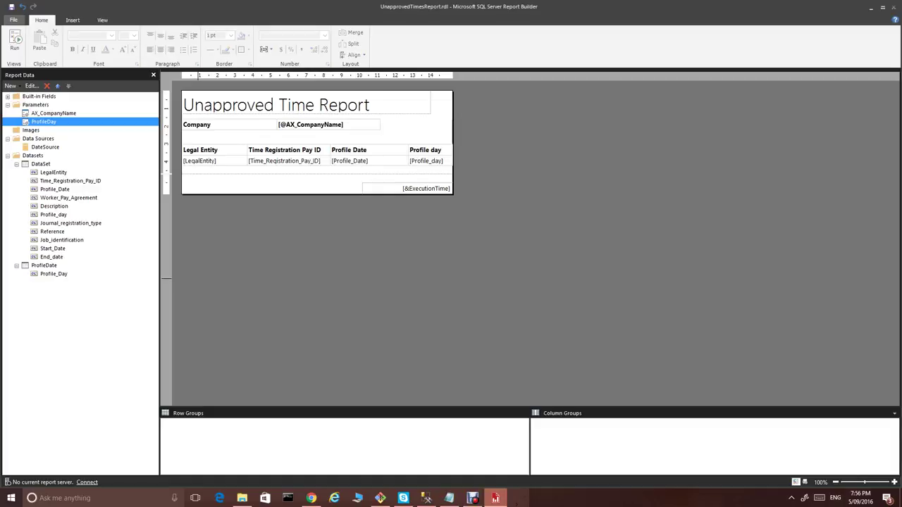
{"action": "double_click", "coordinate": [41, 164]}
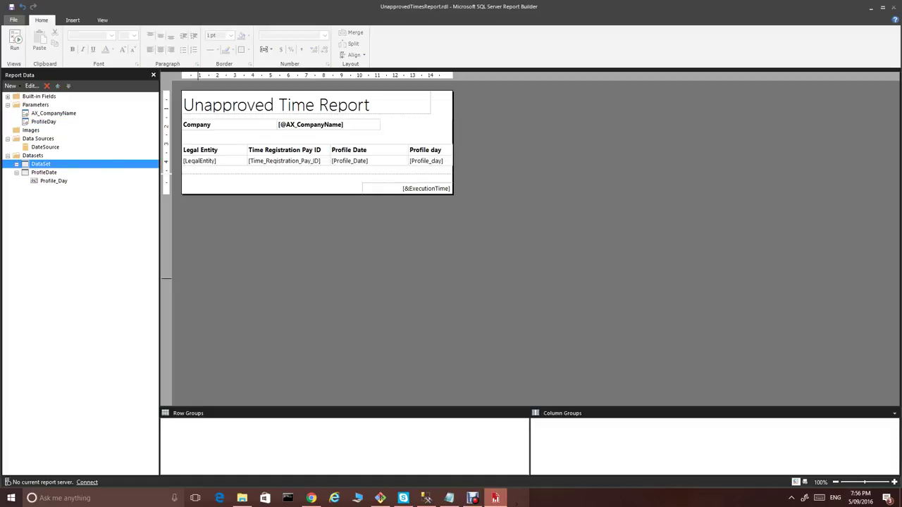
{"action": "double_click", "coordinate": [40, 164]}
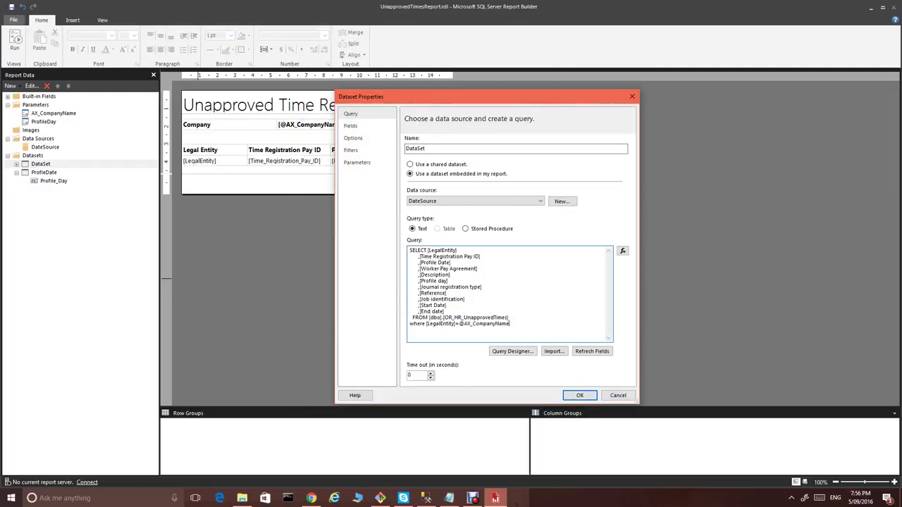
{"action": "type", "text": "and"}
{"action": "left_click_drag", "start_coordinate": [449, 282], "coordinate": [420, 281]}
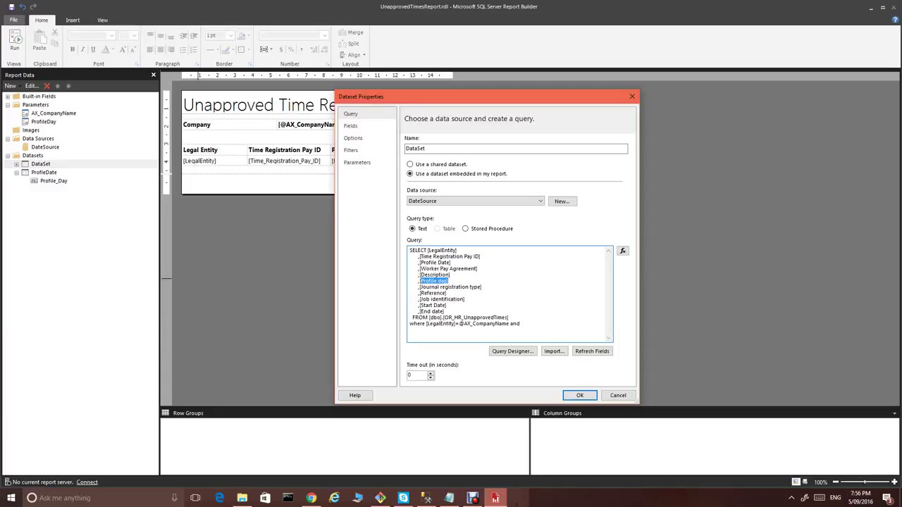
{"action": "left_click", "coordinate": [522, 324]}
{"action": "key", "text": "ctrl+v"}
{"action": "type", "text": "in (@ProfileD"}
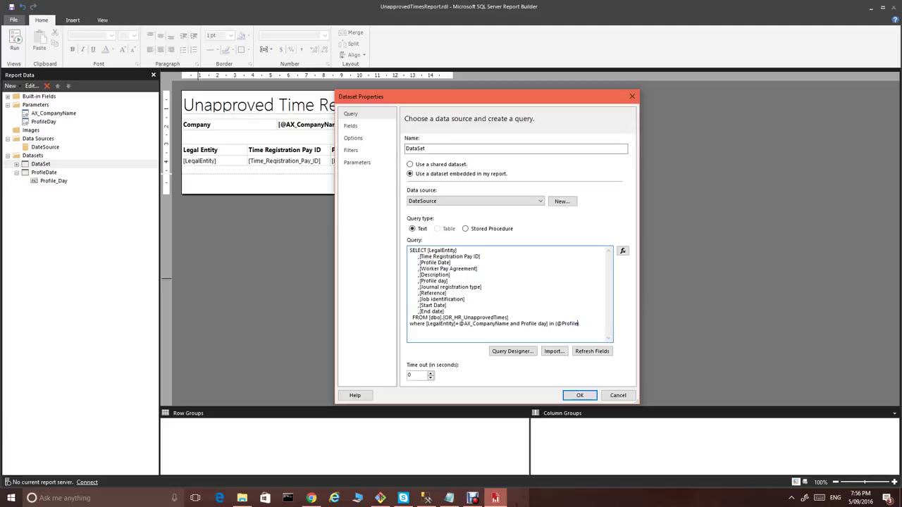
{"action": "type", "text": "ay)"}
Add the missing opening bracket before Profile day in the where clause and refresh the dataset's fields.
{"action": "left_click", "coordinate": [592, 351]}
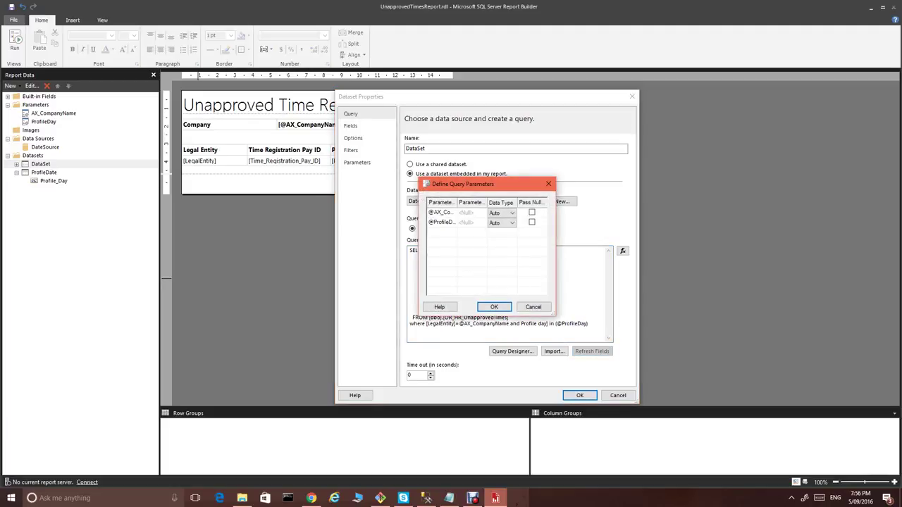
{"action": "left_click", "coordinate": [534, 307]}
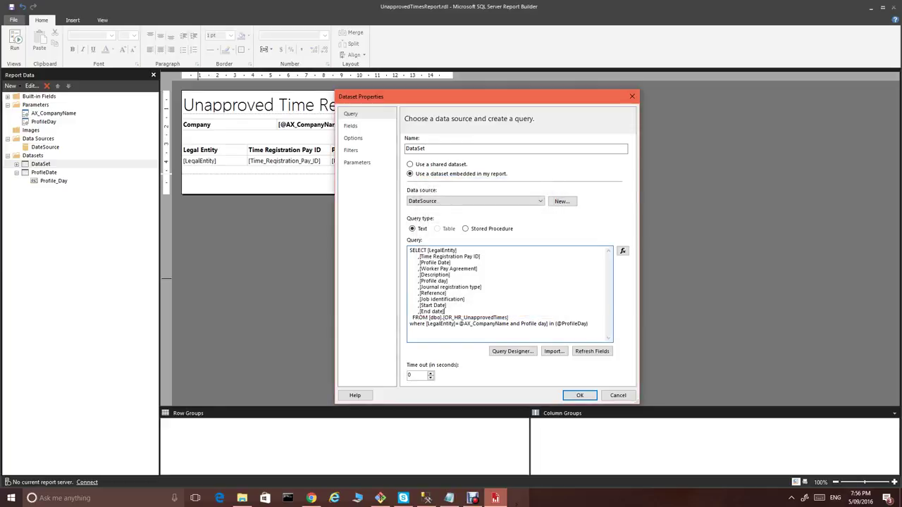
{"action": "type", "text": "["}
{"action": "left_click", "coordinate": [592, 351]}
{"action": "left_click", "coordinate": [357, 162]}
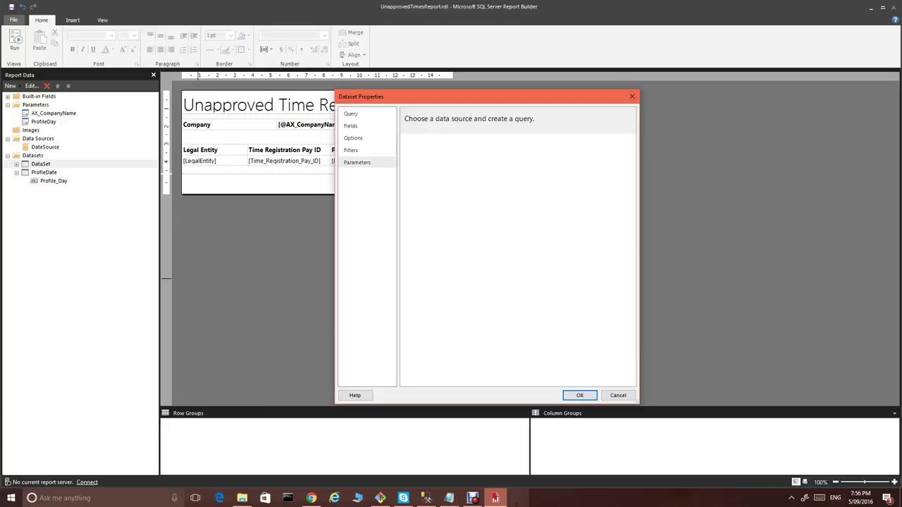
{"action": "left_click", "coordinate": [558, 182]}
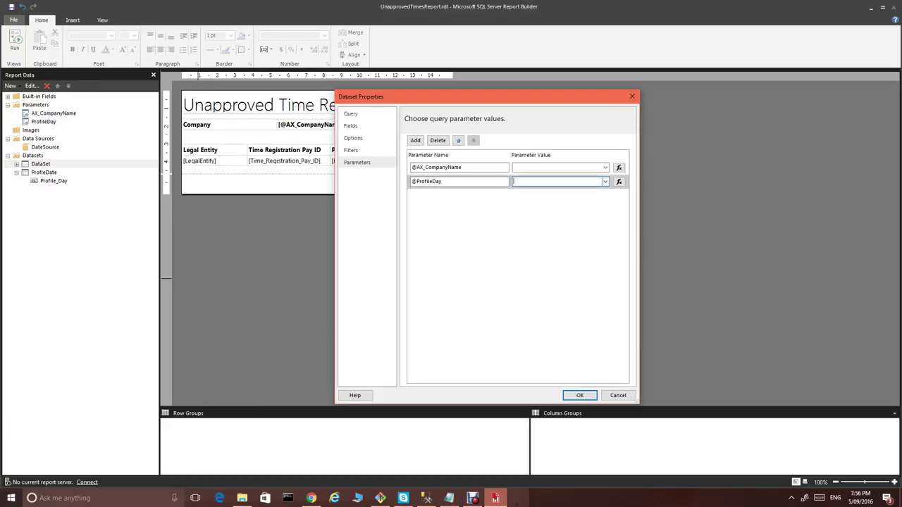
{"action": "left_click", "coordinate": [606, 182]}
{"action": "left_click", "coordinate": [547, 198]}
{"action": "key", "text": "Down"}
{"action": "left_click", "coordinate": [580, 395]}
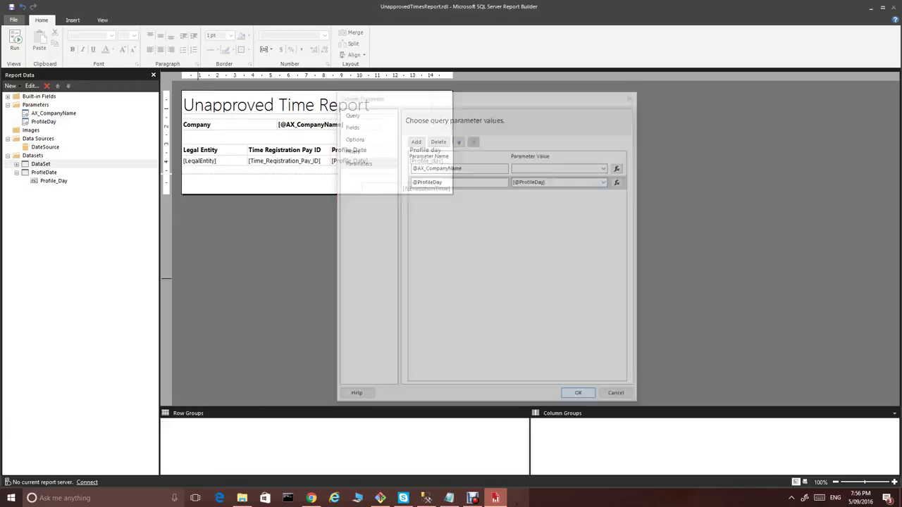
Run the report preview, read the error details and return to the design view.
{"action": "left_click", "coordinate": [14, 37]}
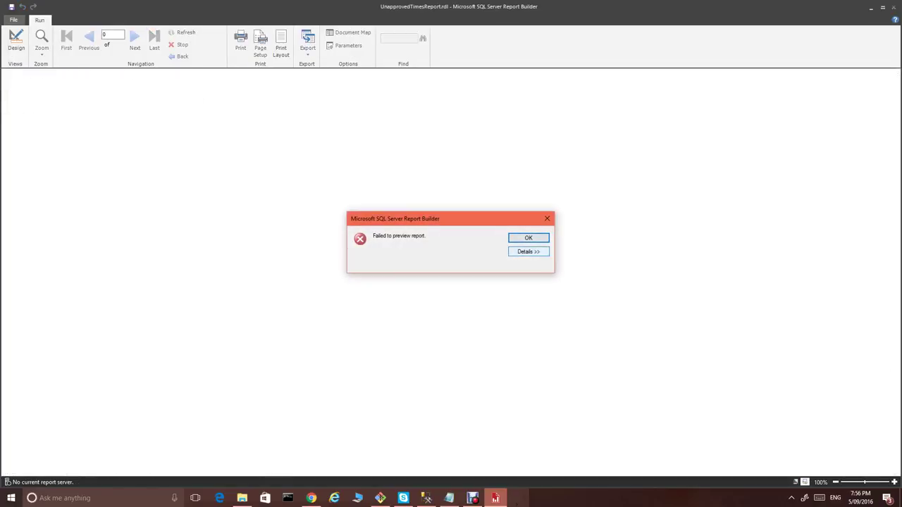
{"action": "left_click", "coordinate": [529, 251]}
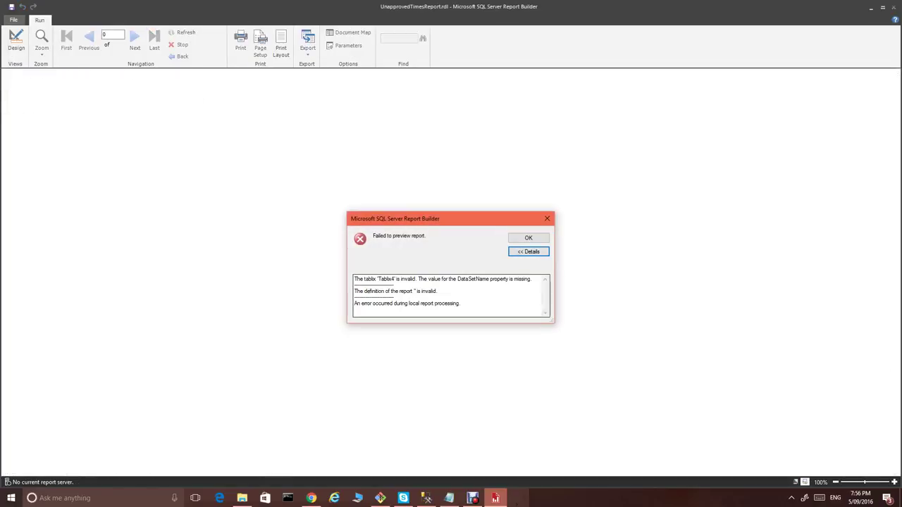
{"action": "left_click", "coordinate": [393, 296]}
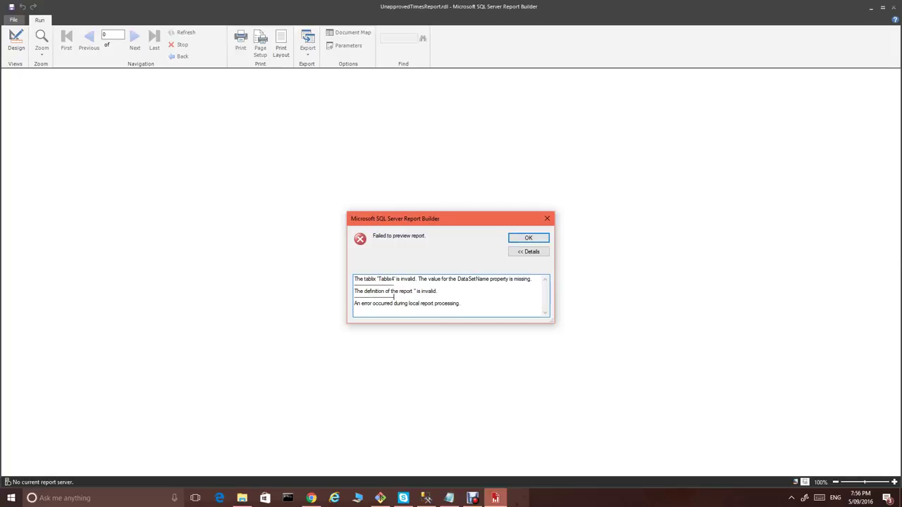
{"action": "left_click", "coordinate": [547, 219]}
{"action": "left_click", "coordinate": [14, 41]}
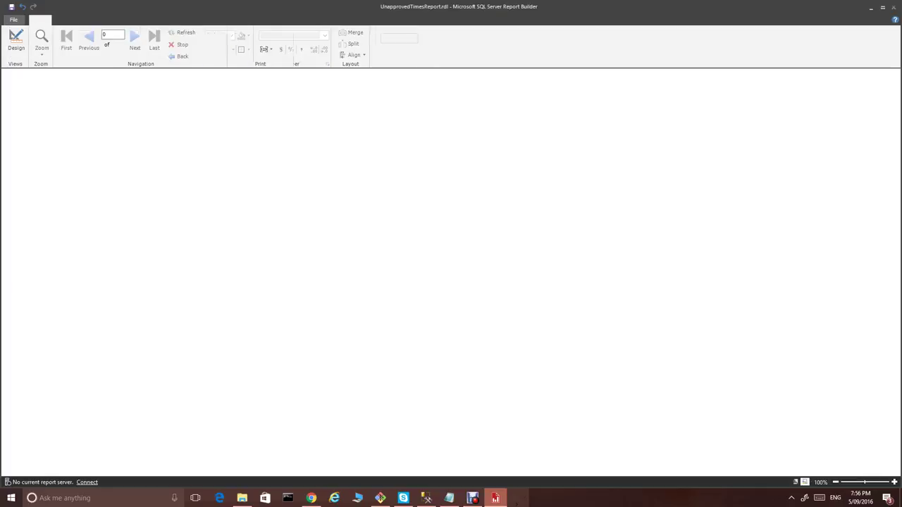
{"action": "left_click", "coordinate": [547, 219]}
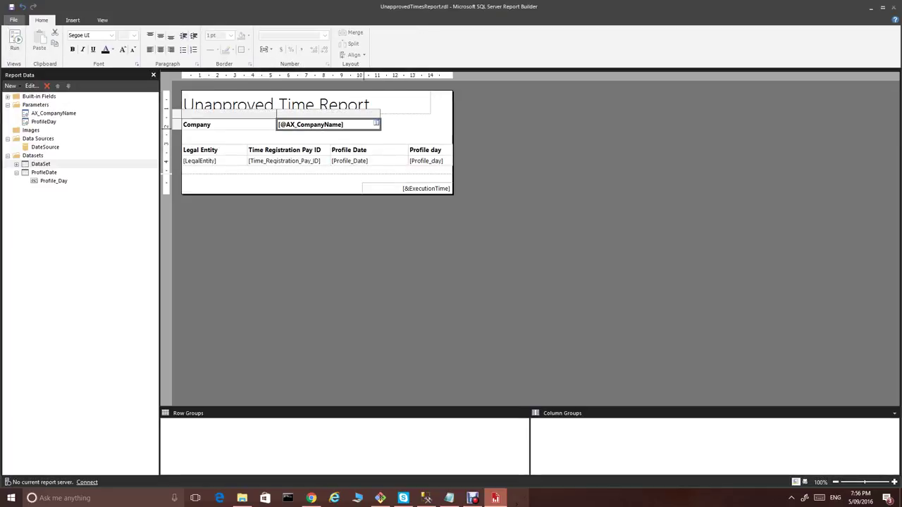
Assign DataSet as the dataset of the tablix holding the Company row.
{"action": "left_click", "coordinate": [377, 123]}
{"action": "right_click", "coordinate": [178, 117]}
{"action": "left_click", "coordinate": [189, 120]}
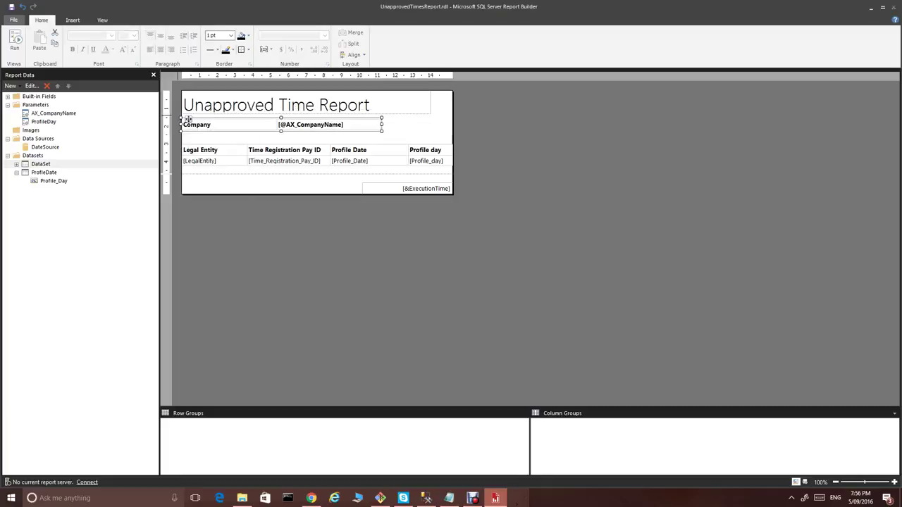
{"action": "double_click", "coordinate": [189, 120]}
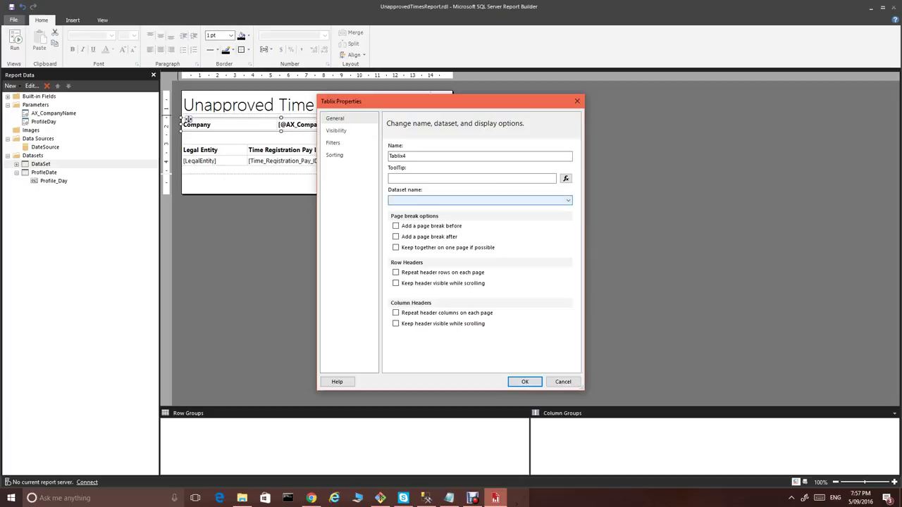
{"action": "left_click", "coordinate": [481, 201]}
{"action": "left_click", "coordinate": [465, 208]}
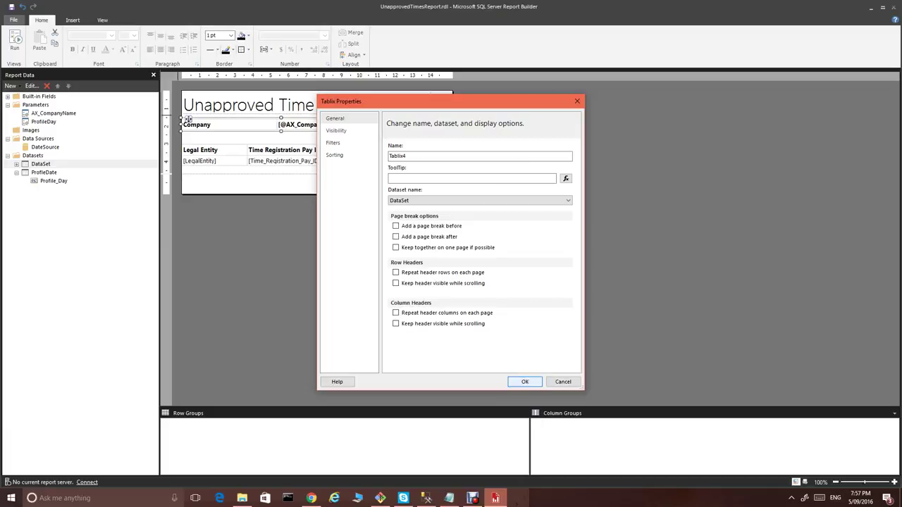
{"action": "left_click", "coordinate": [525, 382]}
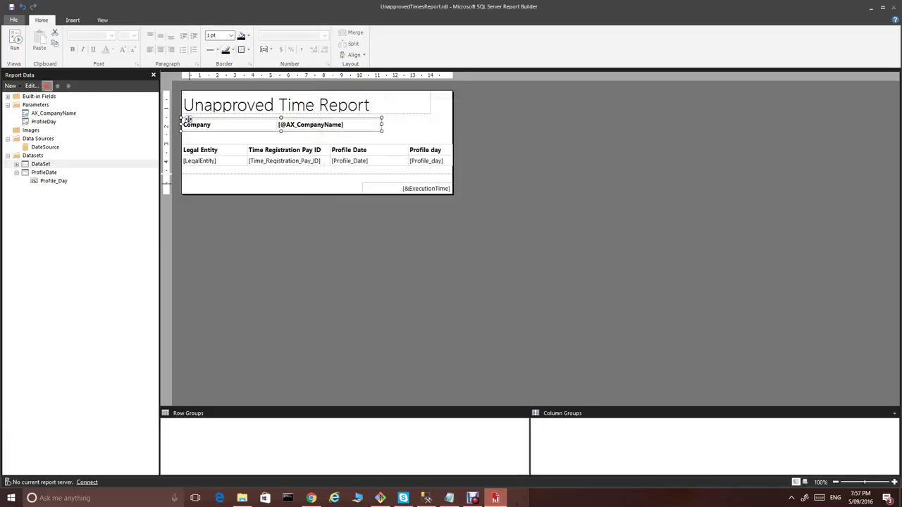
Run the report for the profile days Friday and Monday, and save the report.
{"action": "left_click", "coordinate": [14, 41]}
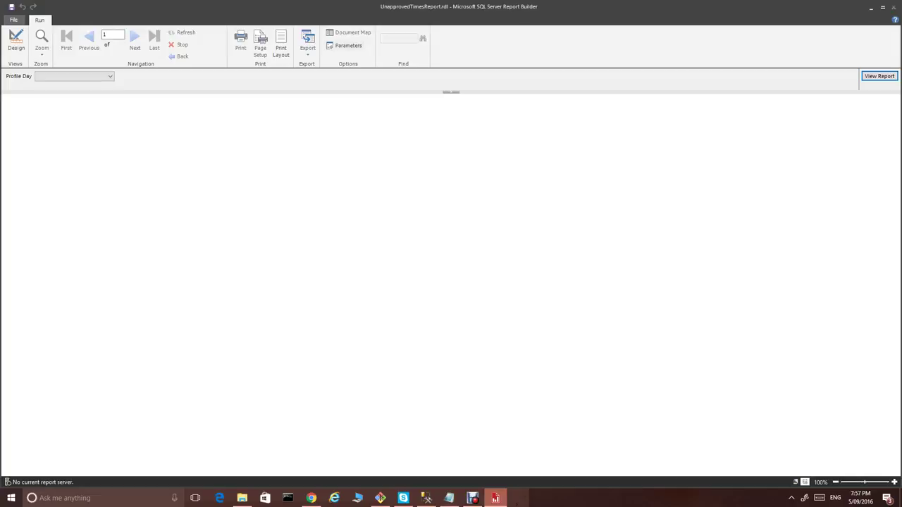
{"action": "left_click", "coordinate": [110, 76]}
{"action": "left_click", "coordinate": [40, 94]}
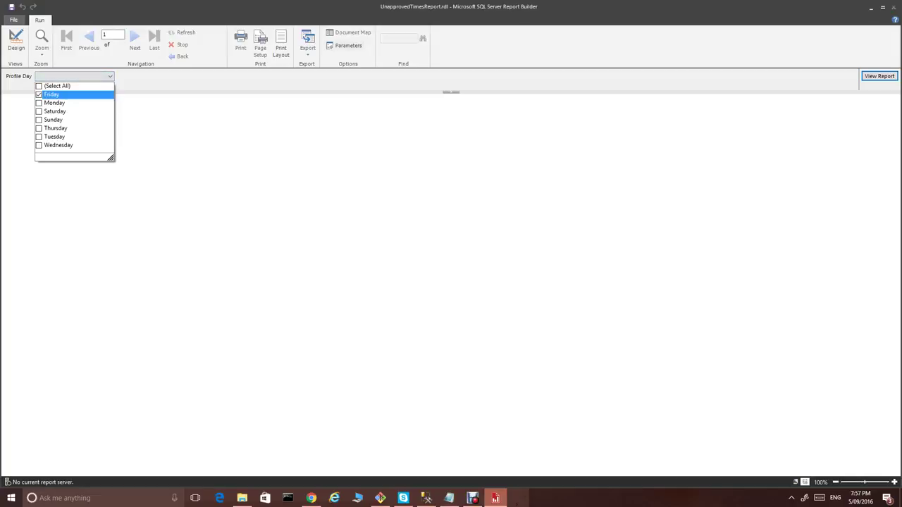
{"action": "left_click", "coordinate": [40, 103]}
{"action": "left_click", "coordinate": [879, 76]}
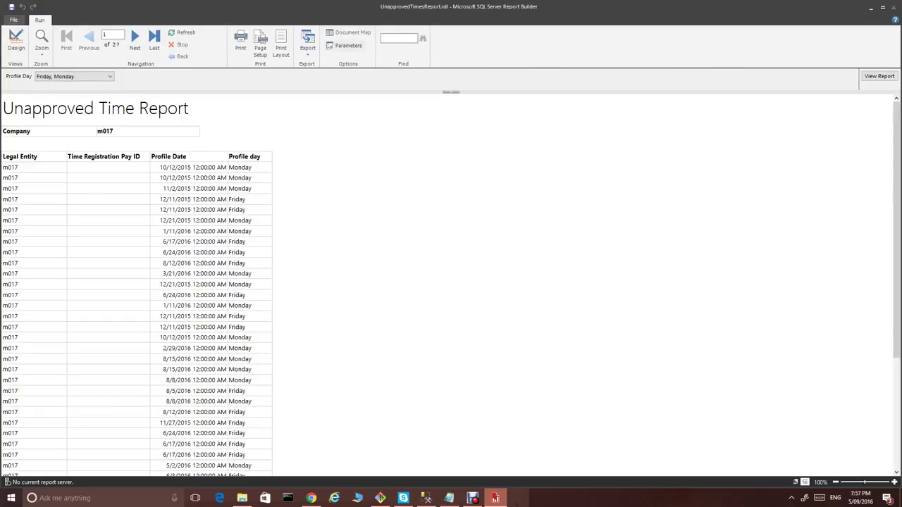
{"action": "left_click", "coordinate": [14, 19]}
{"action": "left_click", "coordinate": [28, 86]}
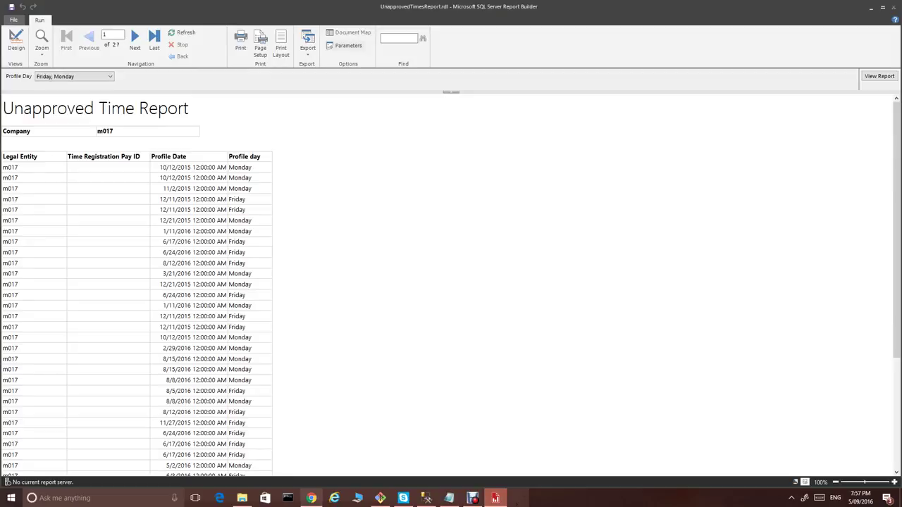
Switch to Dynamics AX, open the My Reports configuration under System administration setup and filter the reports by Un.
{"action": "left_click", "coordinate": [311, 499]}
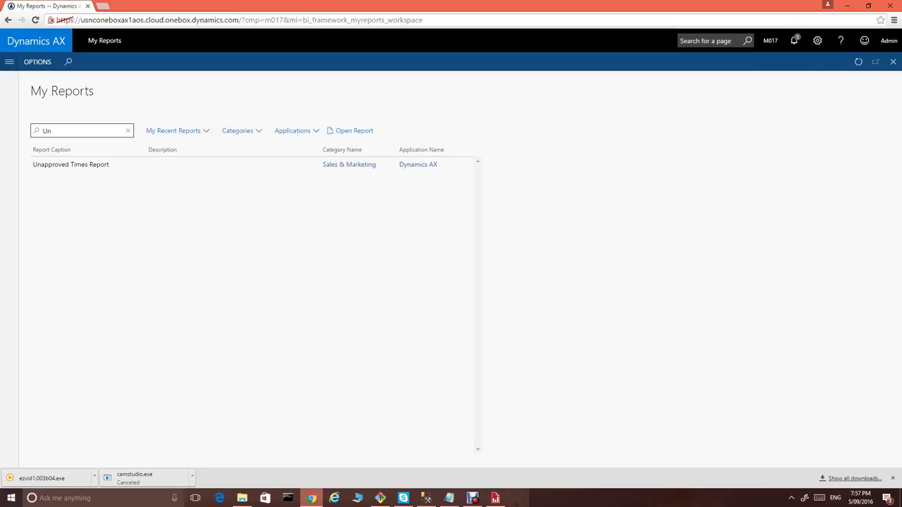
{"action": "left_click", "coordinate": [9, 61]}
{"action": "scroll", "coordinate": [60, 211], "scroll_direction": "down", "scroll_amount": 10}
{"action": "scroll", "coordinate": [60, 282], "scroll_direction": "down", "scroll_amount": 1}
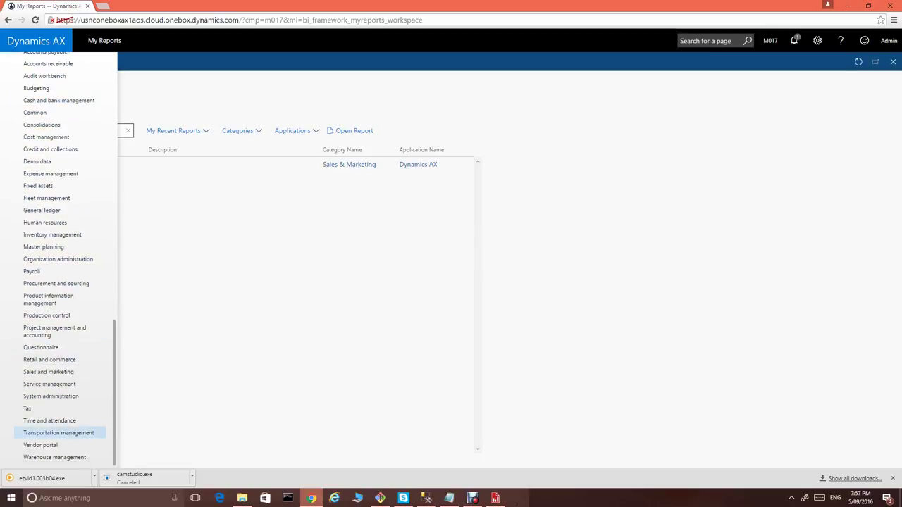
{"action": "left_click", "coordinate": [51, 396]}
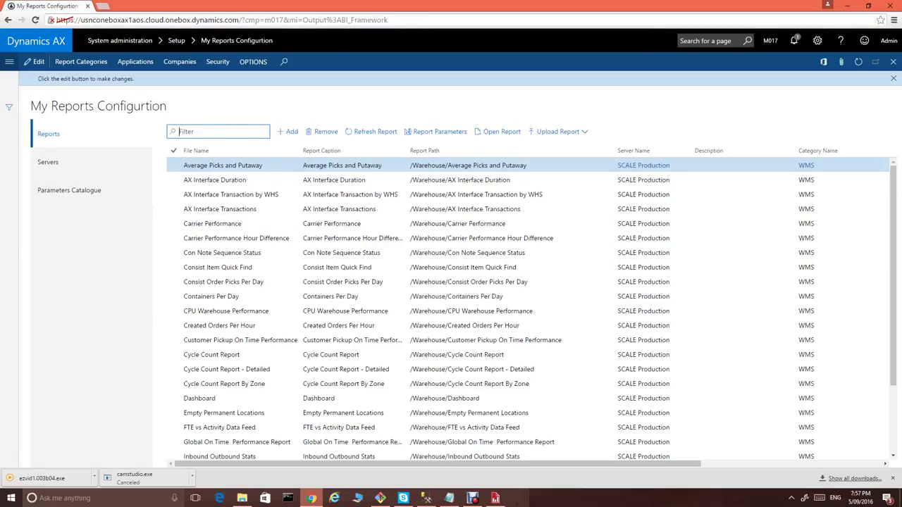
{"action": "type", "text": "Un"}
{"action": "key", "text": "Return"}
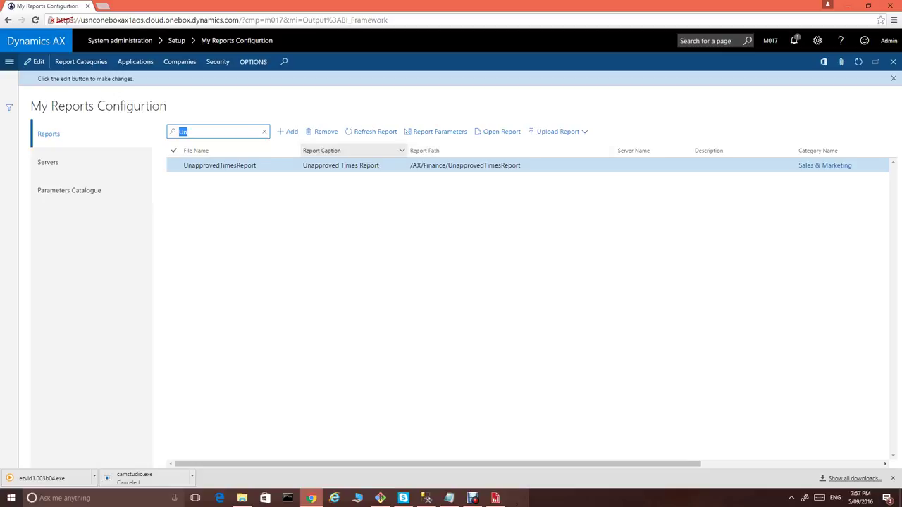
Start a report upload and choose UnapprovedTimesReport.rdl from the Documents folder as the file.
{"action": "left_click", "coordinate": [559, 131]}
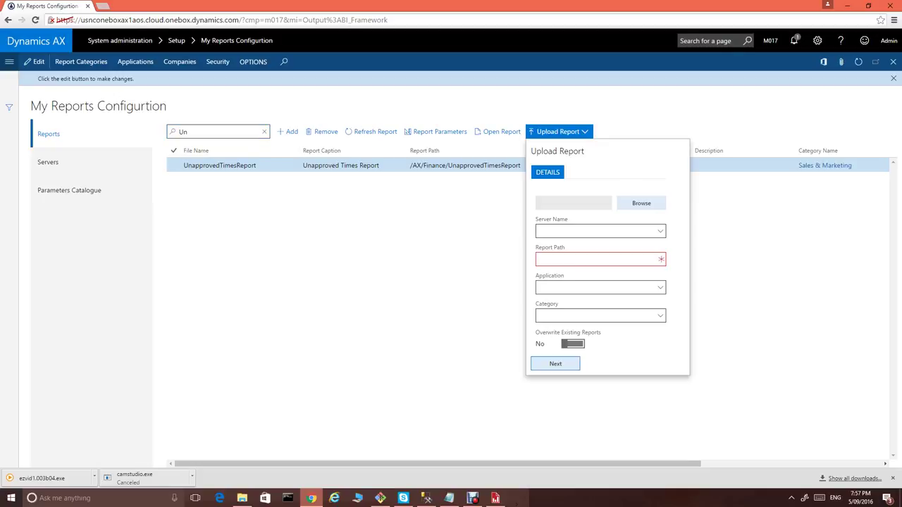
{"action": "left_click", "coordinate": [641, 203]}
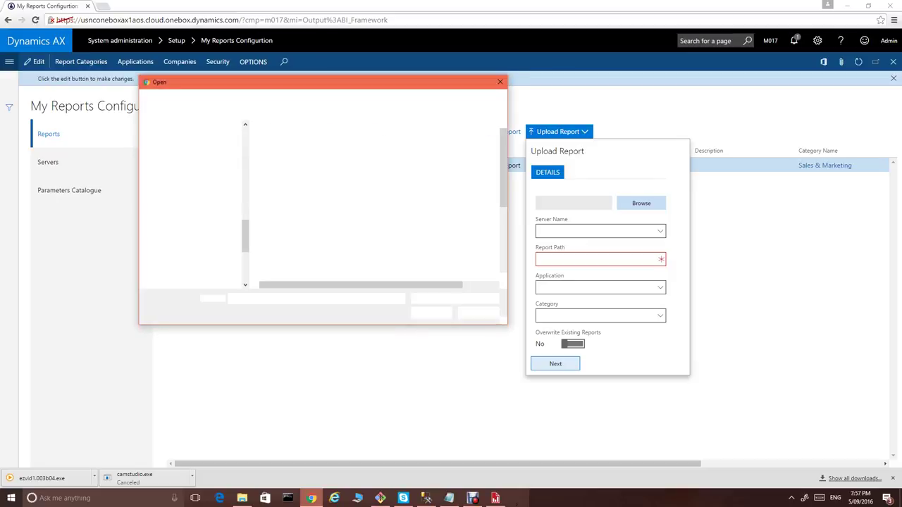
{"action": "left_click", "coordinate": [304, 139]}
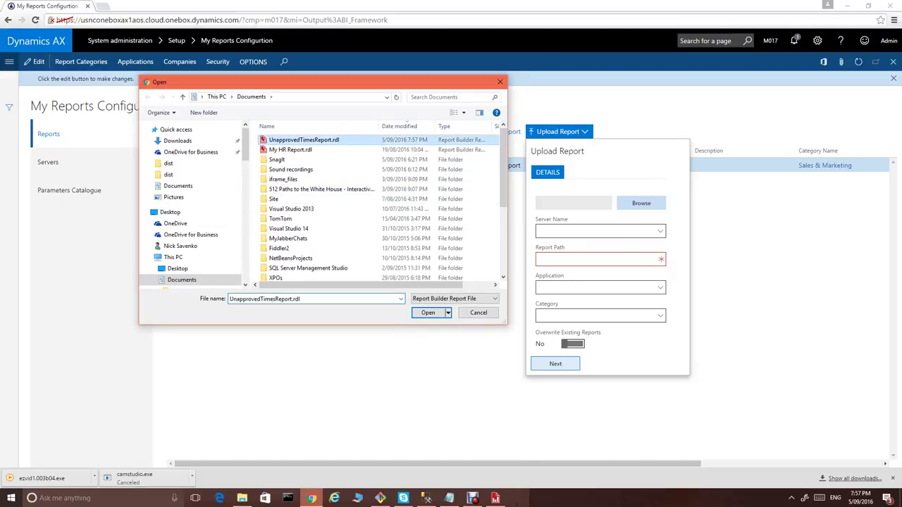
{"action": "left_click", "coordinate": [428, 313]}
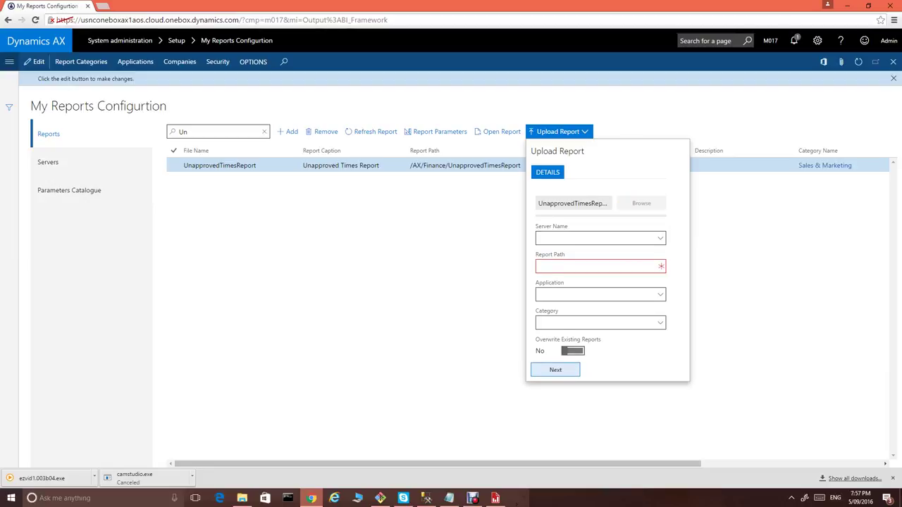
Set the upload's report path to /AX/Finance and its application to Dynamics AX.
{"action": "left_click", "coordinate": [601, 266]}
{"action": "type", "text": "/A"}
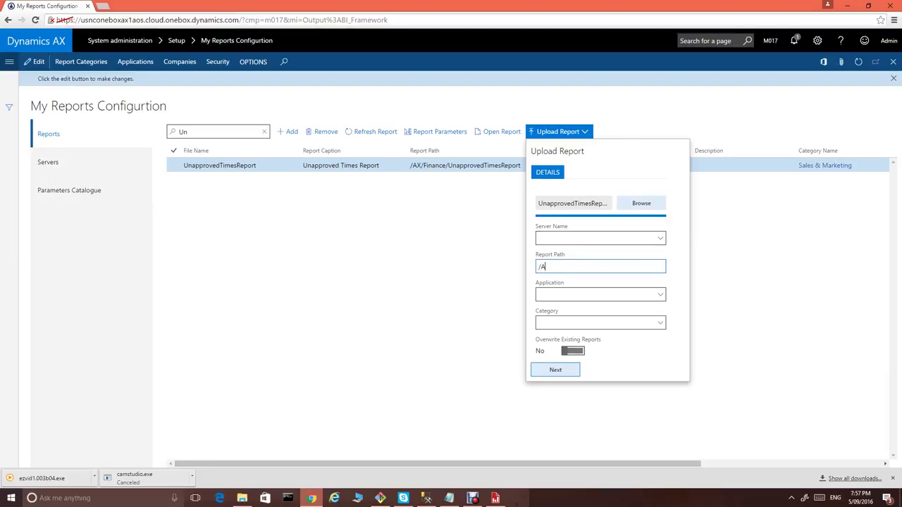
{"action": "type", "text": "X/Finance"}
{"action": "left_click", "coordinate": [598, 294]}
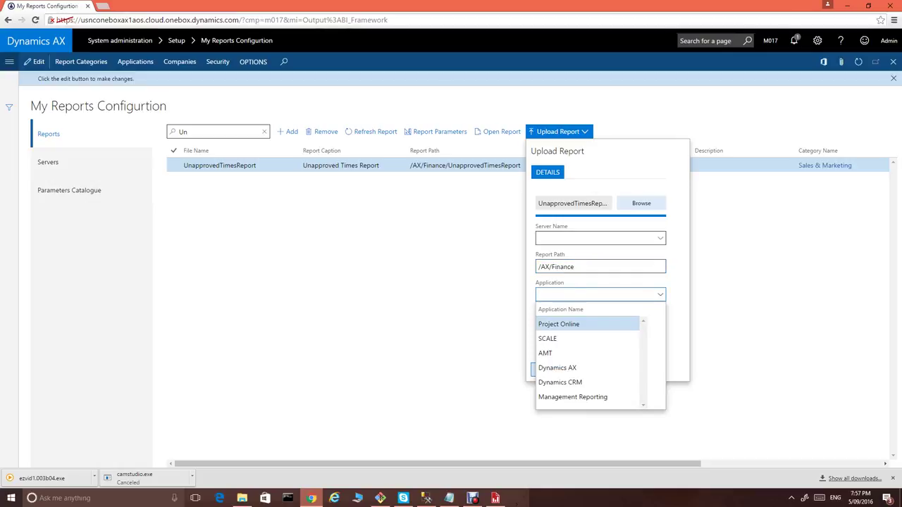
{"action": "left_click", "coordinate": [587, 368]}
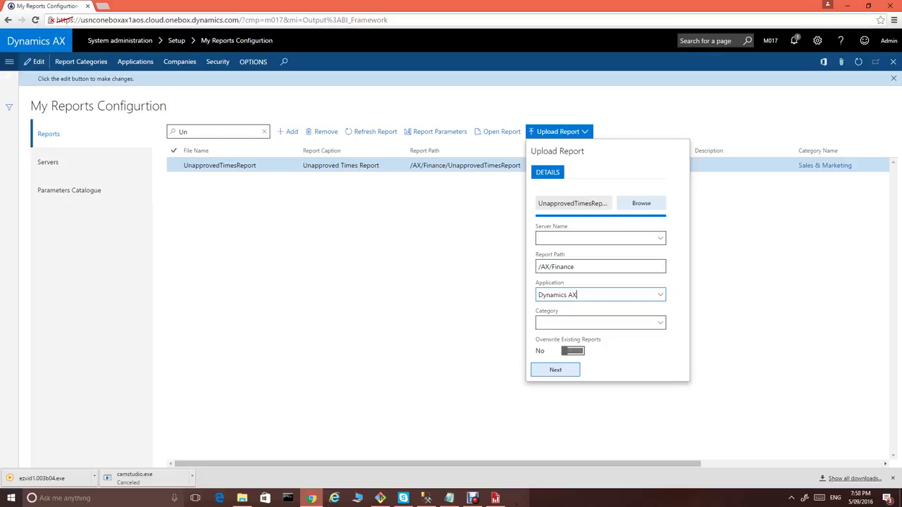
Set the upload's category to Sales & Marketing and enable overwriting of existing reports.
{"action": "left_click", "coordinate": [660, 323]}
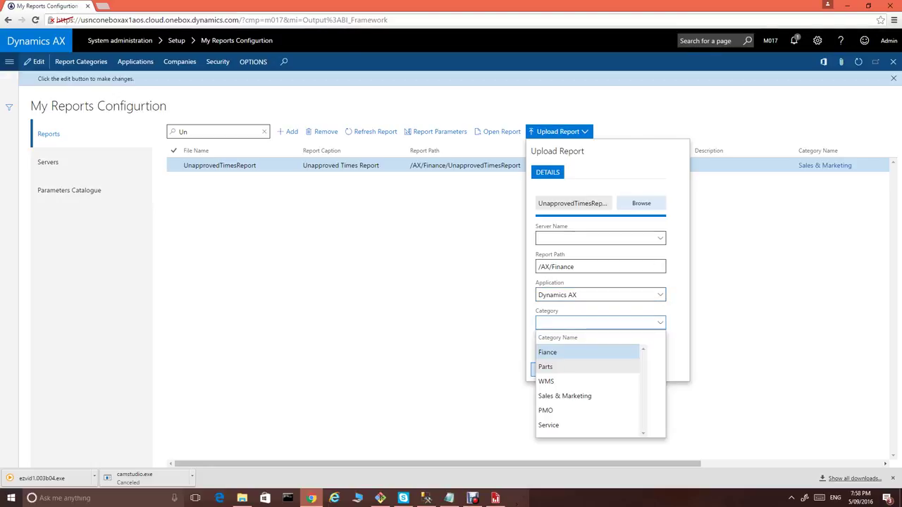
{"action": "key", "text": "Down"}
{"action": "key", "text": "Down"}
{"action": "key", "text": "Down"}
{"action": "key", "text": "Return"}
{"action": "key", "text": "Tab"}
{"action": "key", "text": "space"}
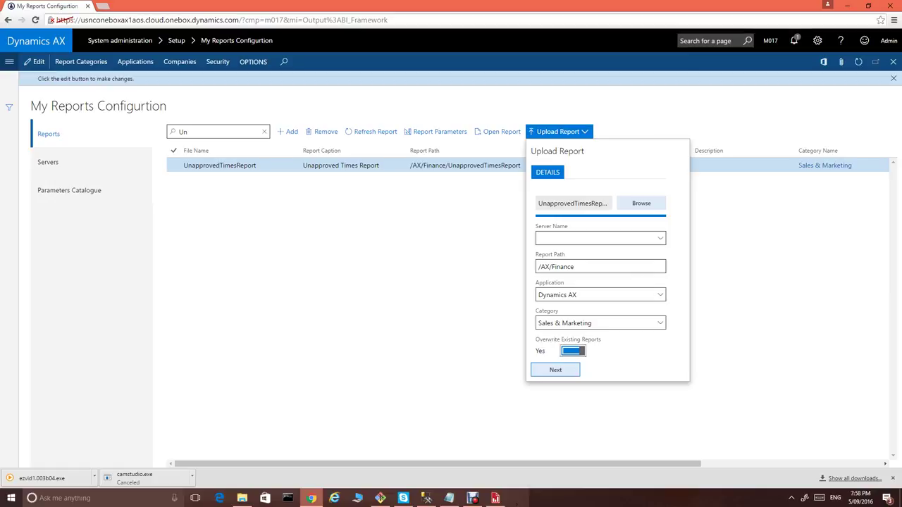
Enter the user name and password for the DateSource data source and upload the report.
{"action": "key", "text": "Tab"}
{"action": "key", "text": "Return"}
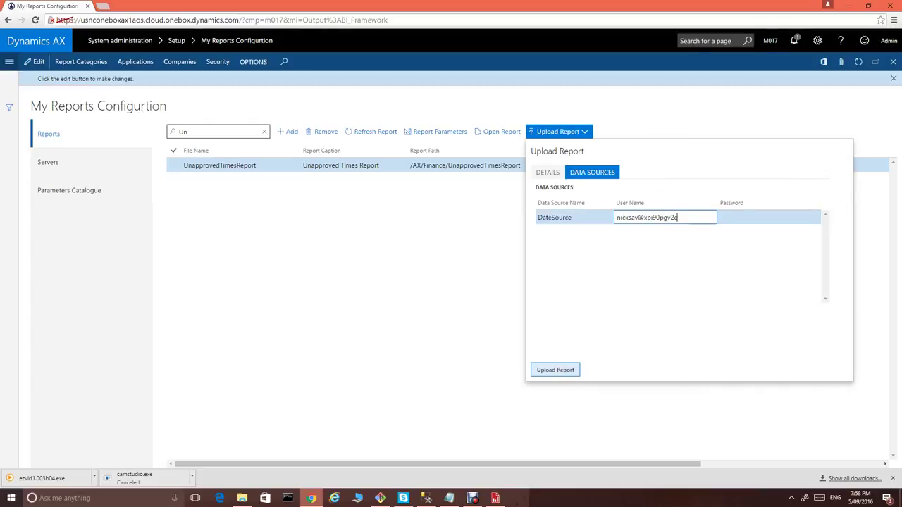
{"action": "key", "text": "Tab"}
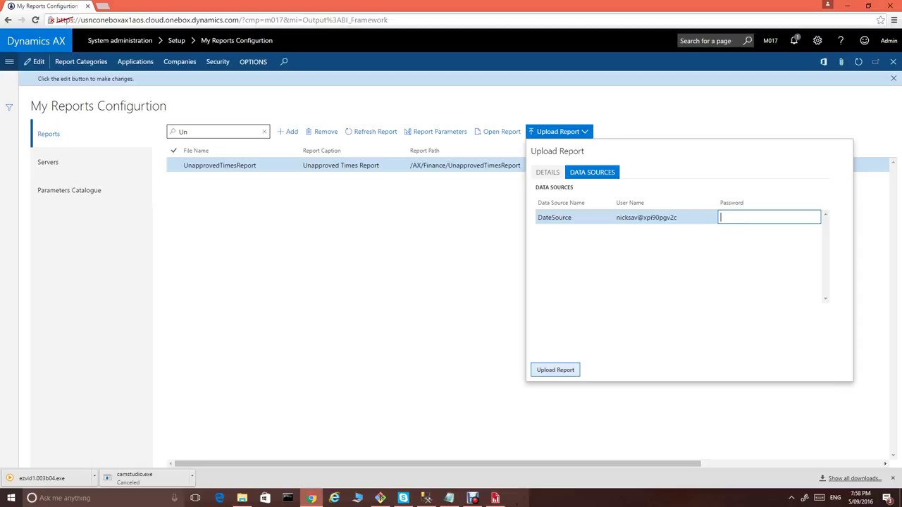
{"action": "type", "text": "••••••••"}
{"action": "left_click", "coordinate": [556, 370]}
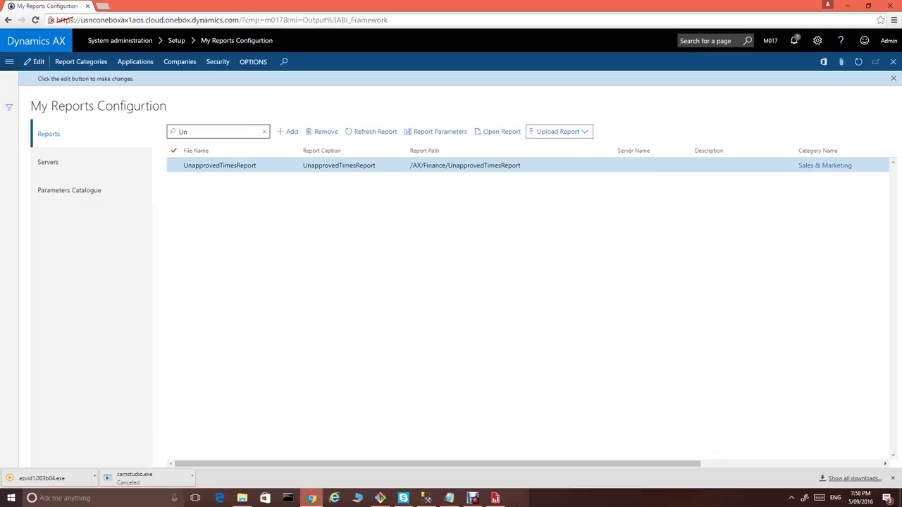
Open the uploaded UnapprovedTimesReport and select Friday, Monday and Saturday as its Profile Day values.
{"action": "left_click", "coordinate": [9, 61]}
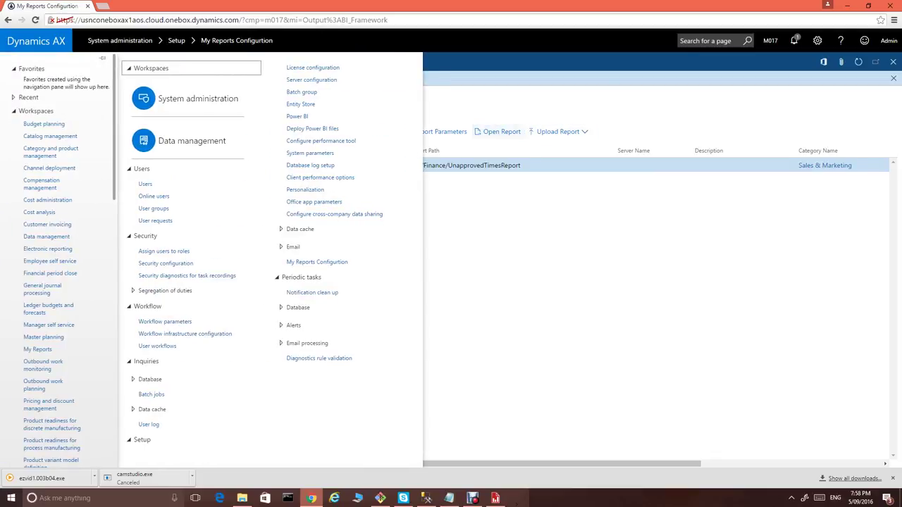
{"action": "left_click", "coordinate": [502, 212]}
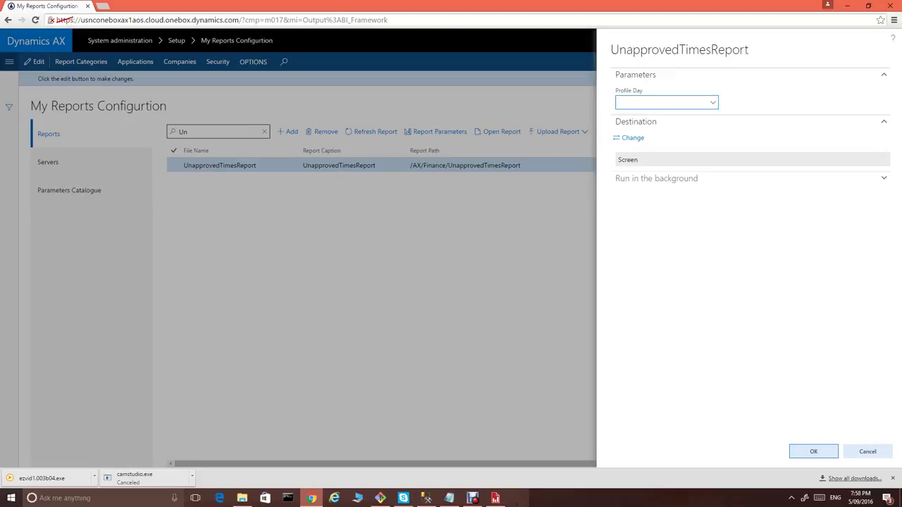
{"action": "left_click", "coordinate": [712, 103]}
{"action": "scroll", "coordinate": [656, 138], "scroll_direction": "down", "scroll_amount": 1}
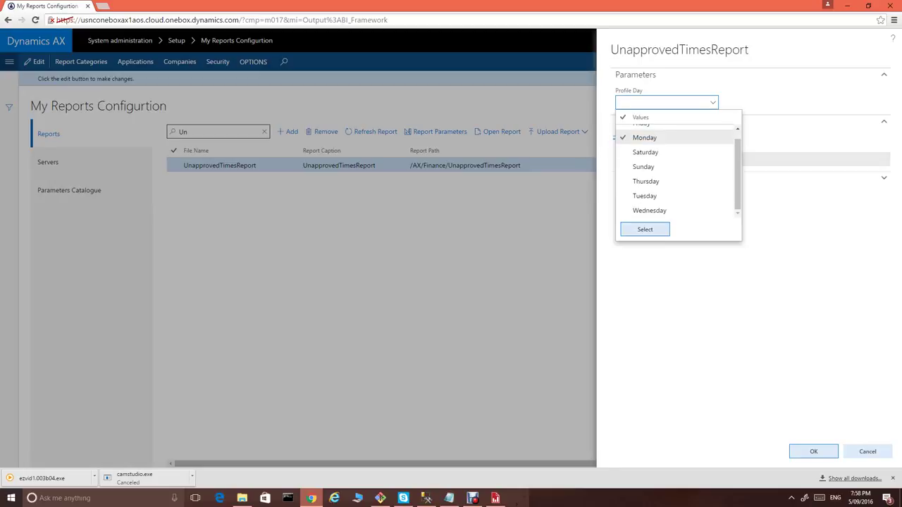
{"action": "key", "text": "Down"}
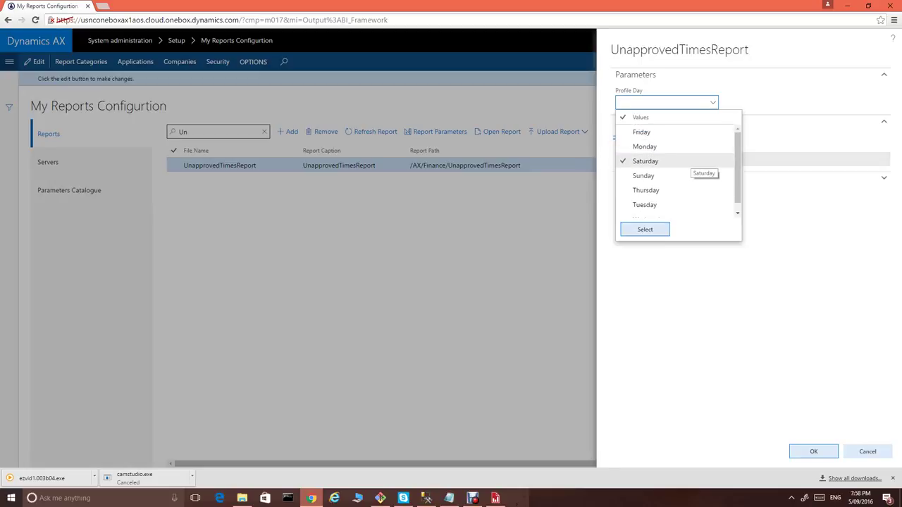
{"action": "scroll", "coordinate": [691, 159], "scroll_direction": "down", "scroll_amount": 1}
{"action": "scroll", "coordinate": [690, 161], "scroll_direction": "up", "scroll_amount": 1}
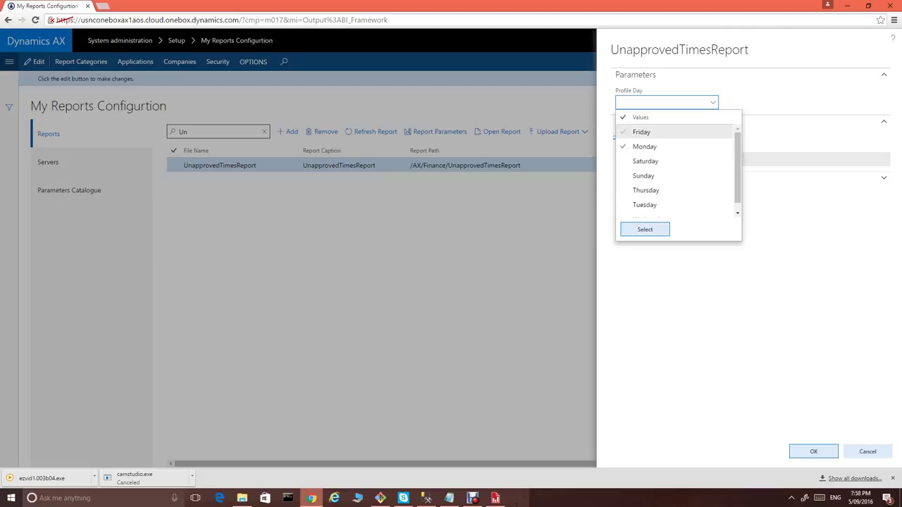
{"action": "left_click", "coordinate": [623, 132]}
{"action": "left_click", "coordinate": [623, 146]}
{"action": "left_click", "coordinate": [623, 161]}
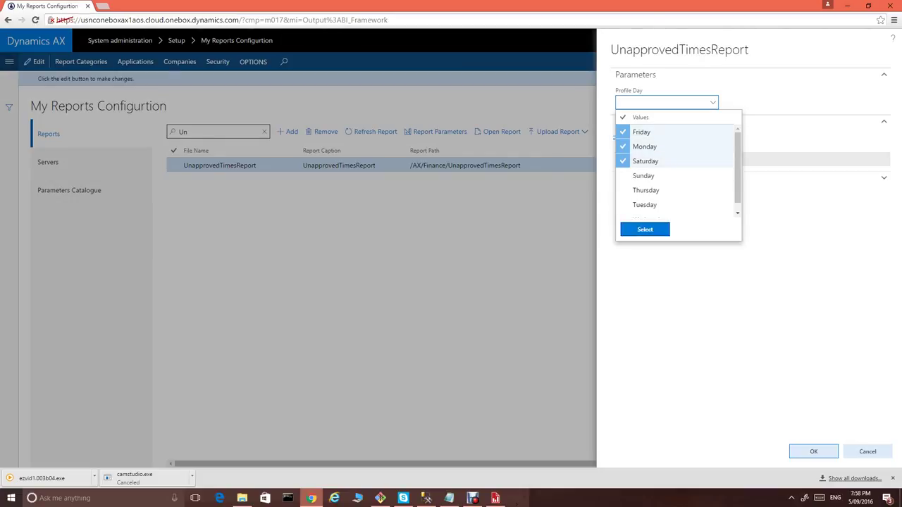
{"action": "left_click", "coordinate": [645, 229]}
Run the report to the screen for the selected profile days, and close the output.
{"action": "left_click", "coordinate": [813, 452]}
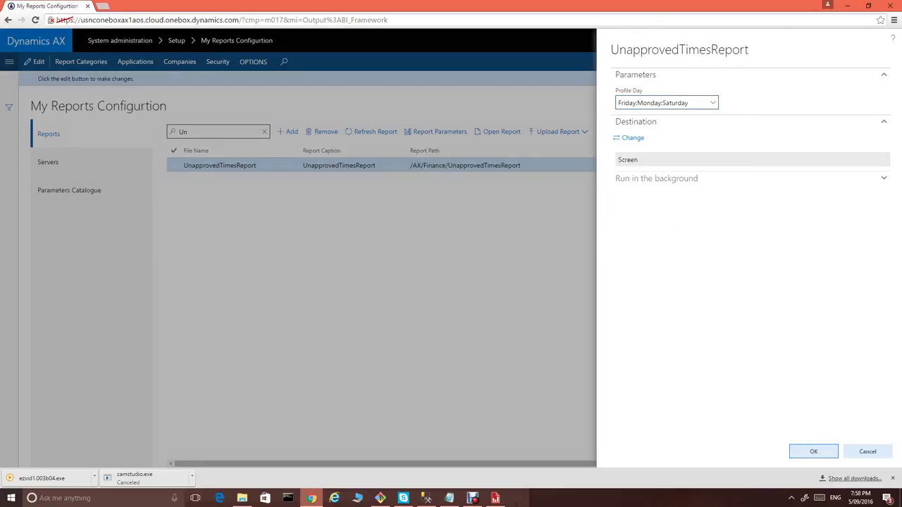
{"action": "key", "text": "Return"}
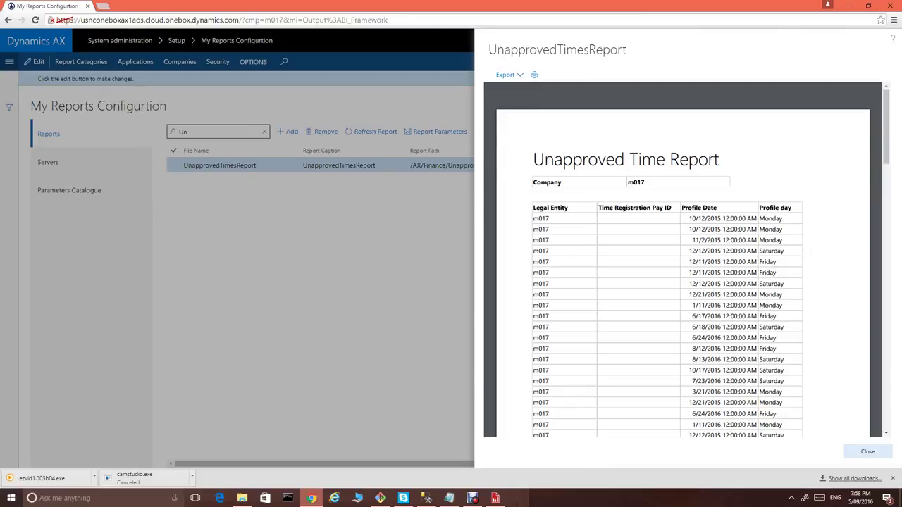
{"action": "left_click", "coordinate": [868, 452]}
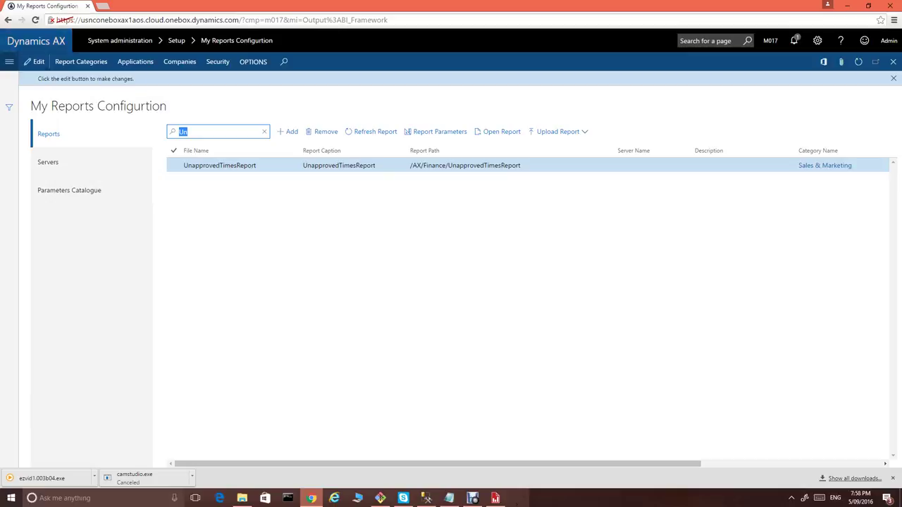
Go to the My Reports workspace, filter the report captions by Un and open UnapprovedTimesReport.
{"action": "left_click", "coordinate": [9, 62]}
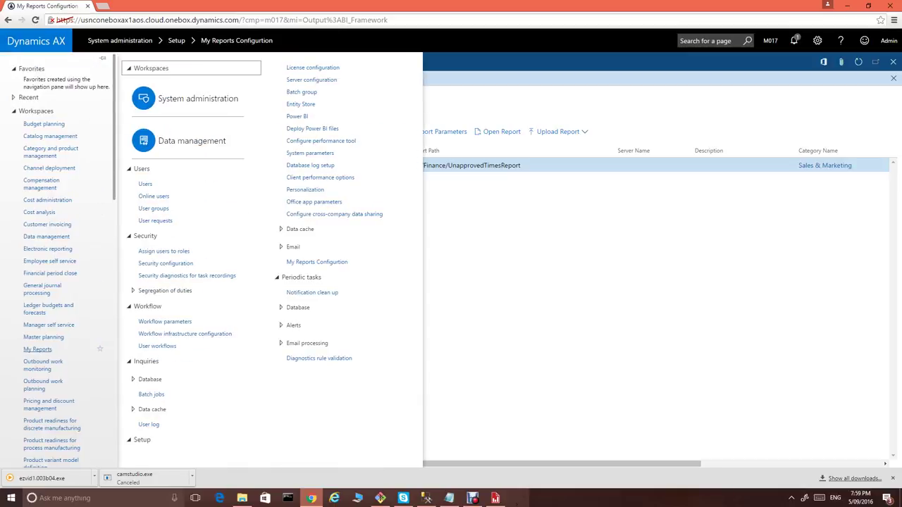
{"action": "left_click", "coordinate": [38, 350]}
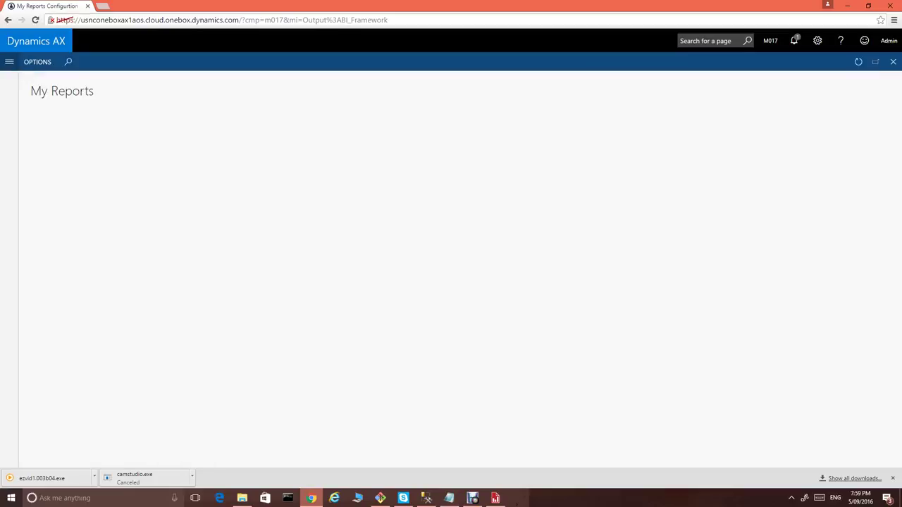
{"action": "type", "text": "Un"}
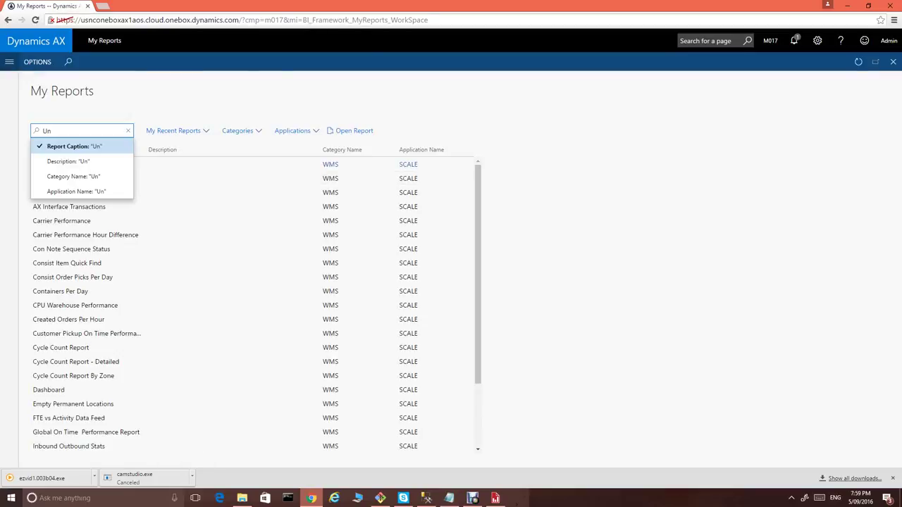
{"action": "key", "text": "Return"}
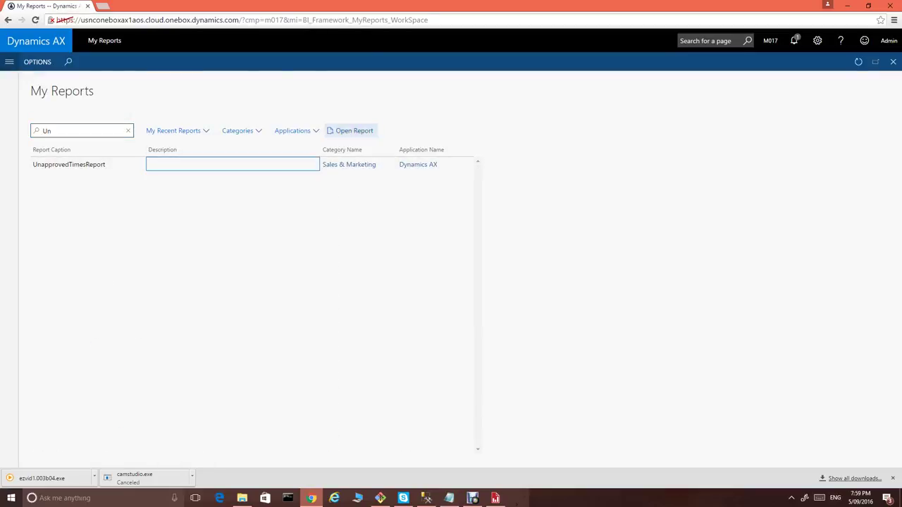
{"action": "left_click", "coordinate": [351, 131]}
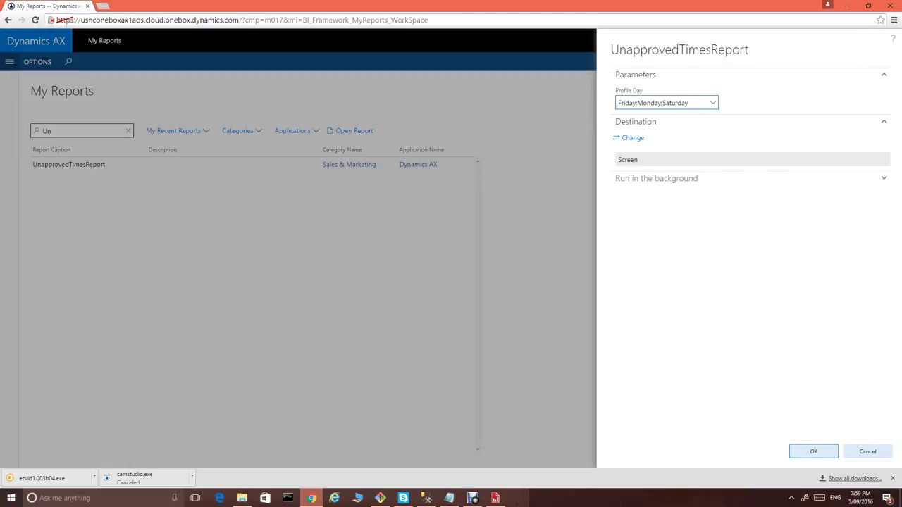
Change the Profile Day selection to Sunday only and run the report.
{"action": "left_click", "coordinate": [713, 102]}
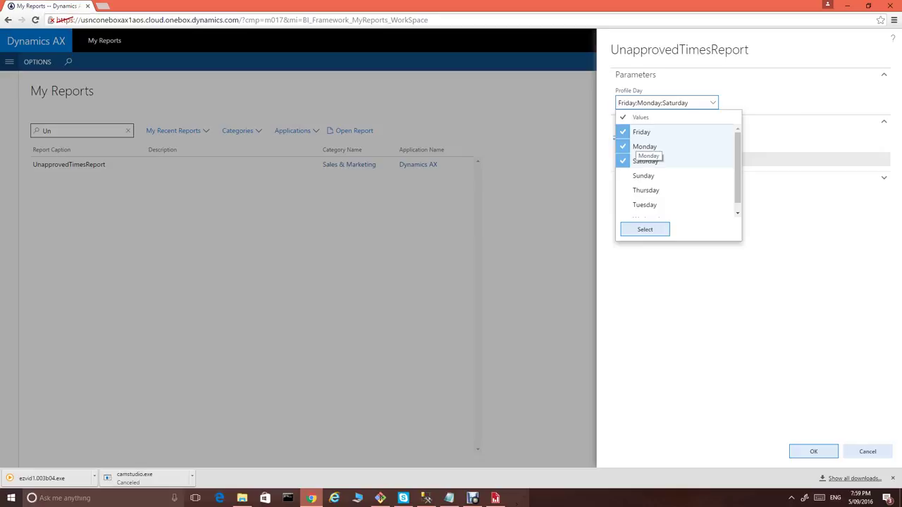
{"action": "left_click", "coordinate": [623, 117]}
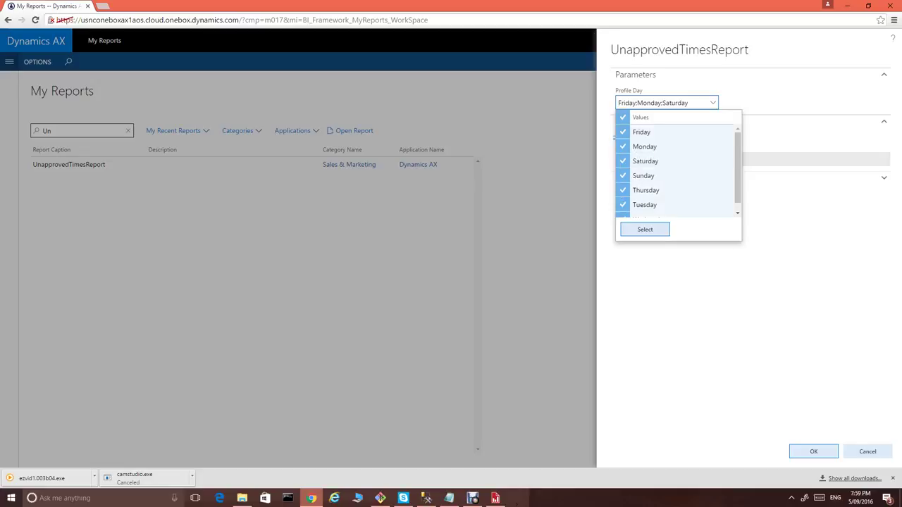
{"action": "left_click", "coordinate": [624, 117]}
{"action": "left_click", "coordinate": [623, 176]}
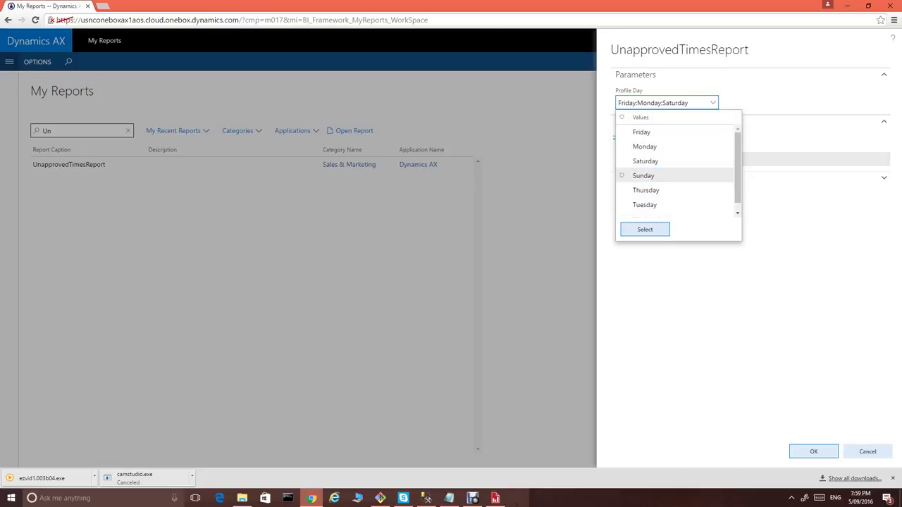
{"action": "left_click", "coordinate": [645, 230]}
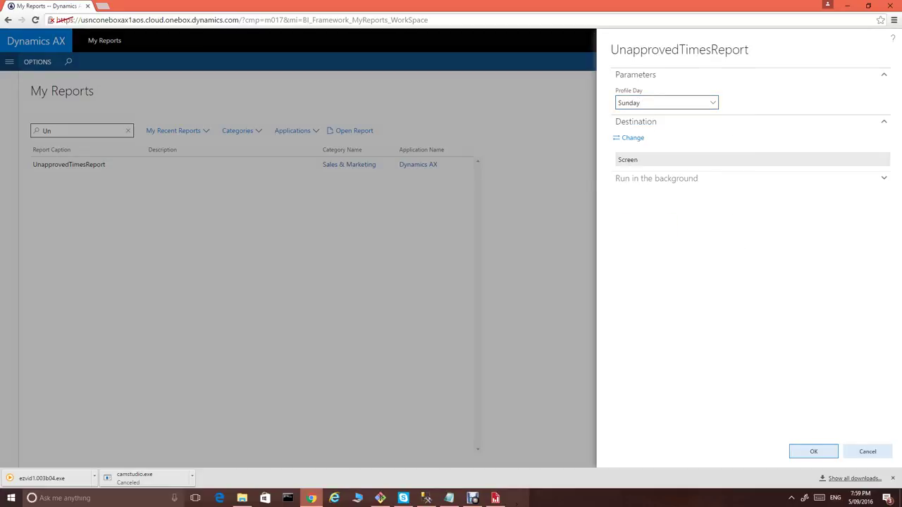
{"action": "left_click", "coordinate": [813, 452]}
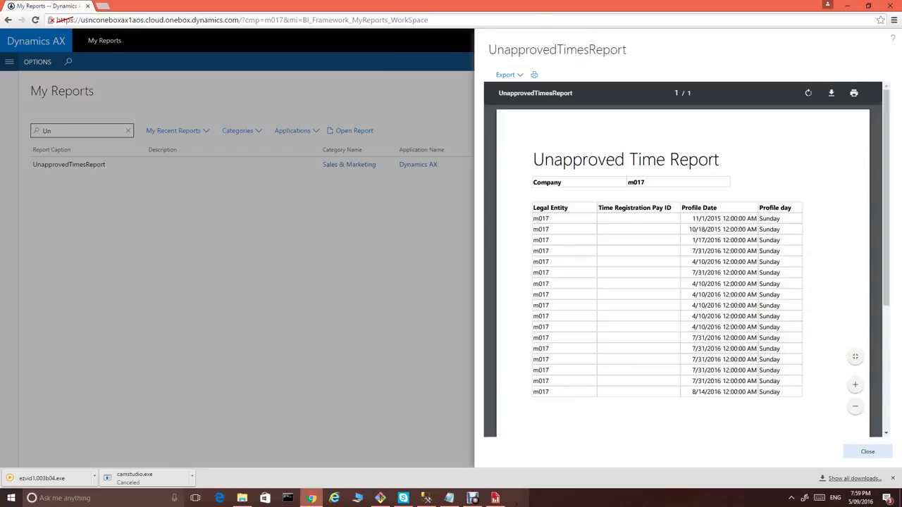
Review the title and rows of the Sunday report output and display the available export formats.
{"action": "left_click_drag", "start_coordinate": [627, 49], "coordinate": [488, 49]}
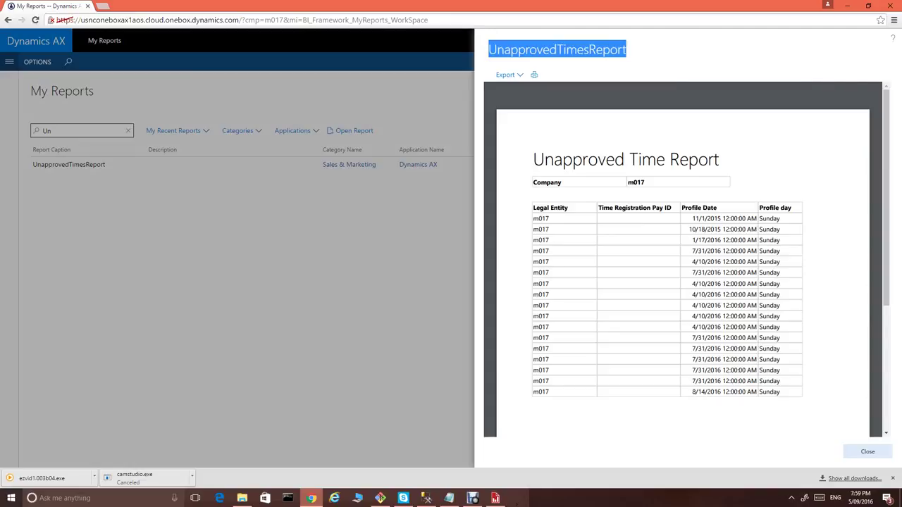
{"action": "left_click", "coordinate": [543, 55]}
{"action": "left_click_drag", "start_coordinate": [627, 49], "coordinate": [488, 49]}
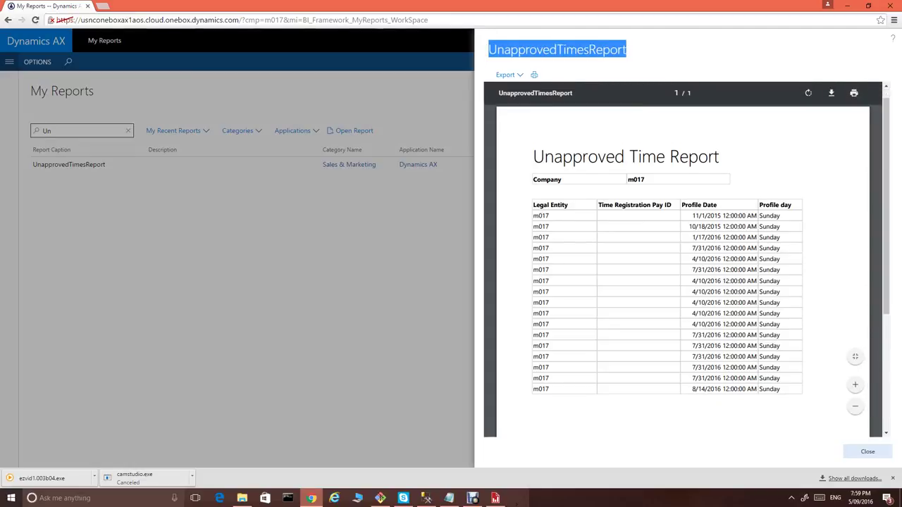
{"action": "scroll", "coordinate": [676, 275], "scroll_direction": "down", "scroll_amount": 3}
{"action": "scroll", "coordinate": [677, 275], "scroll_direction": "up", "scroll_amount": 3}
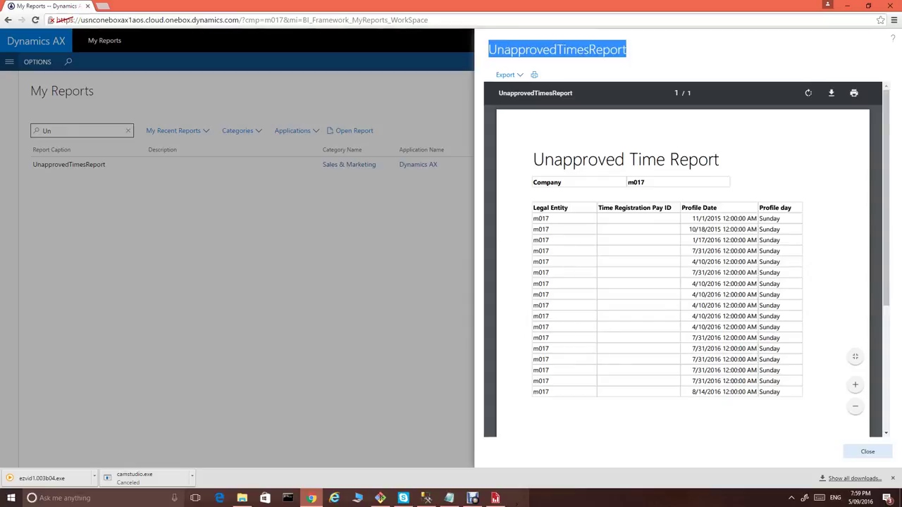
{"action": "left_click", "coordinate": [506, 75]}
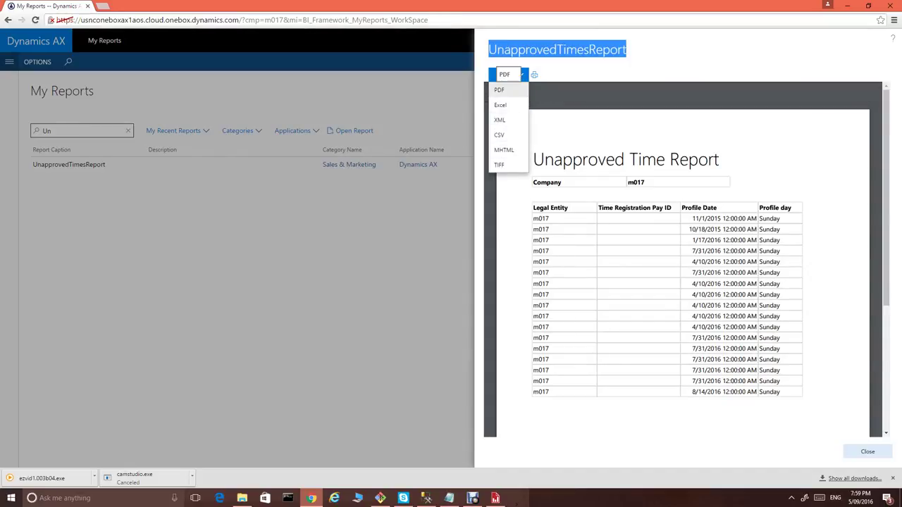
Try to export the UnapprovedTimesReport output to Excel, and allow pop-ups from the Dynamics AX site.
{"action": "left_click", "coordinate": [501, 105]}
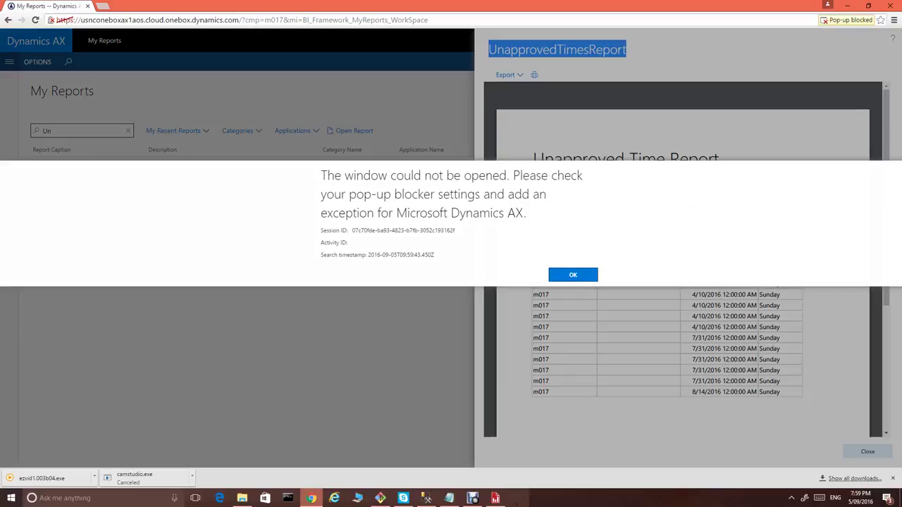
{"action": "left_click", "coordinate": [573, 275]}
{"action": "left_click", "coordinate": [872, 21]}
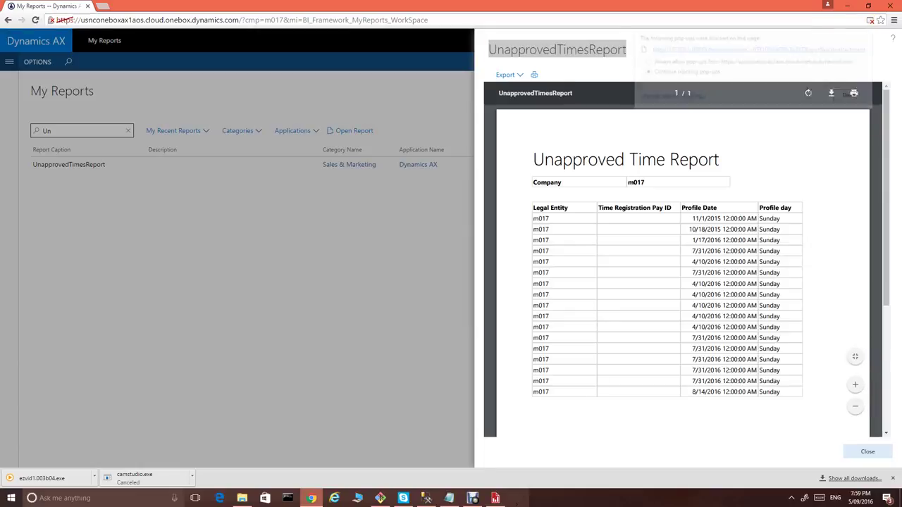
{"action": "left_click", "coordinate": [853, 96]}
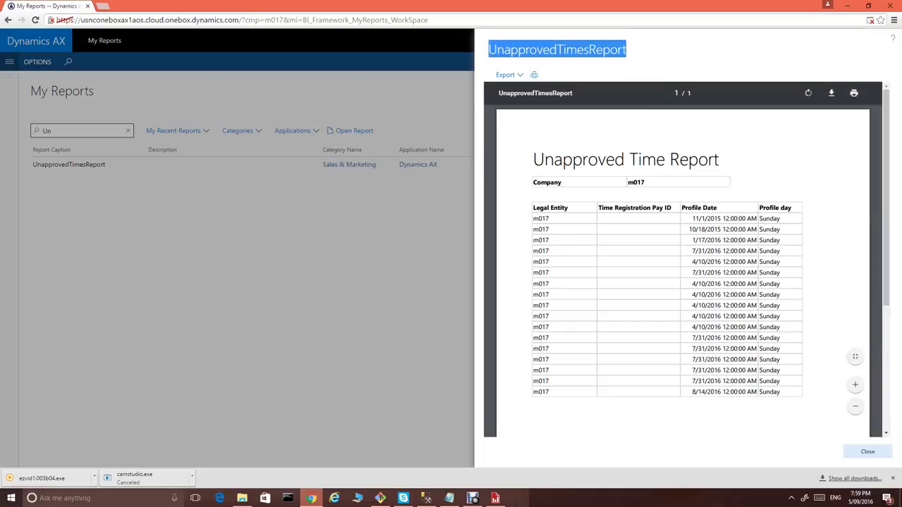
Try exporting the report to Excel once more and close the browser tab it opens.
{"action": "left_click", "coordinate": [509, 75]}
{"action": "left_click", "coordinate": [503, 104]}
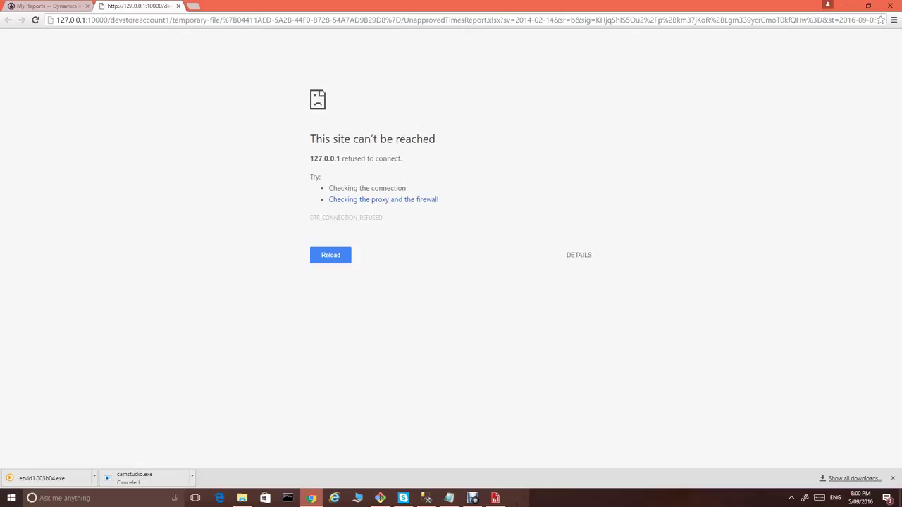
{"action": "left_click", "coordinate": [178, 6]}
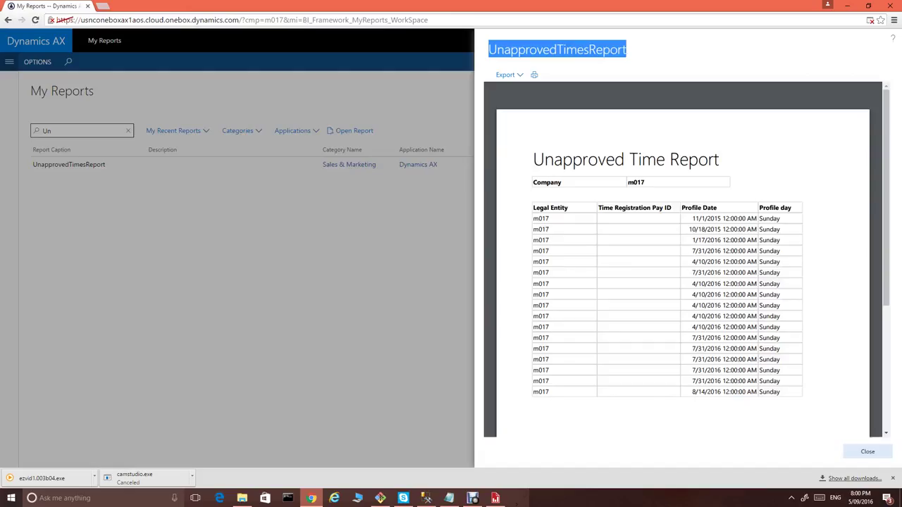
Look over the rows of the Sunday report output and close it to return to My Reports.
{"action": "left_click", "coordinate": [590, 68]}
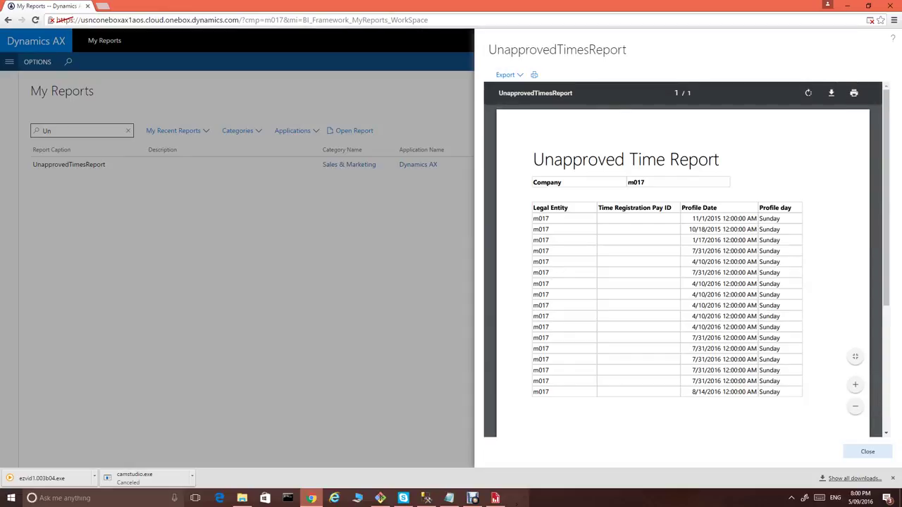
{"action": "scroll", "coordinate": [683, 282], "scroll_direction": "down", "scroll_amount": 4}
{"action": "left_click", "coordinate": [868, 452]}
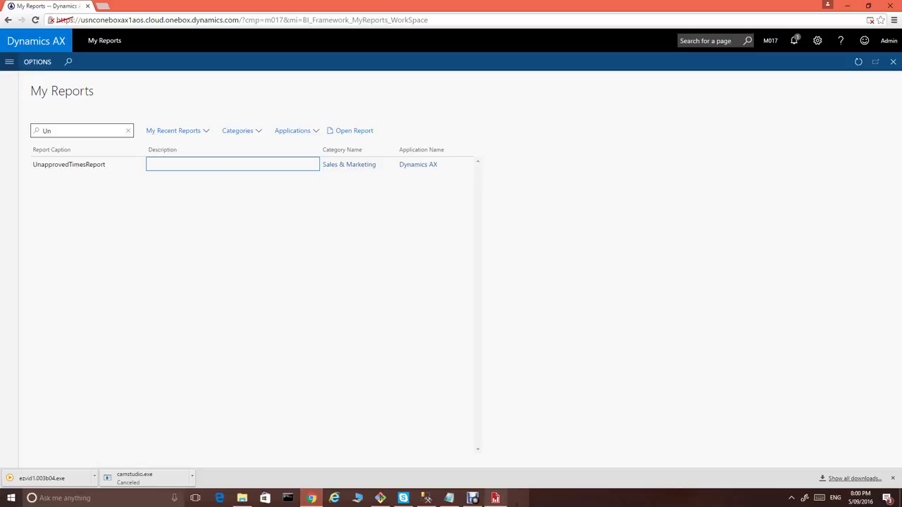
{"action": "left_click", "coordinate": [473, 498]}
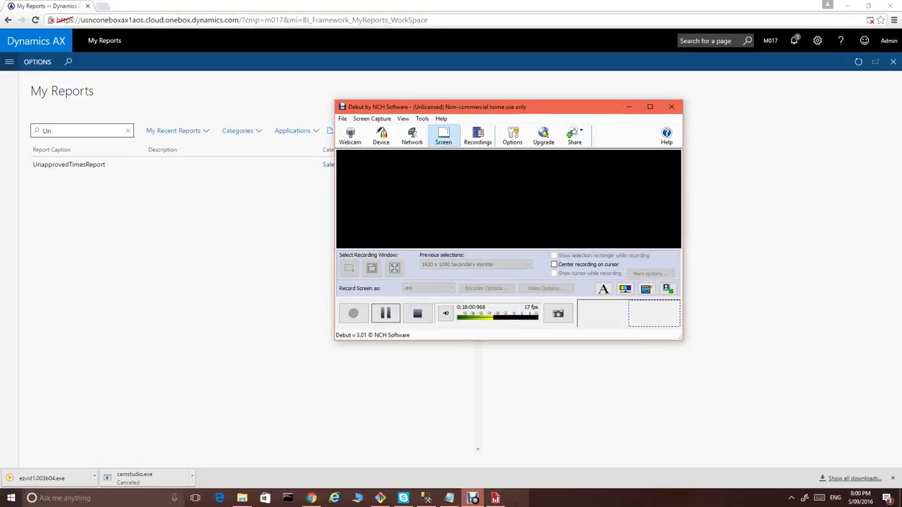